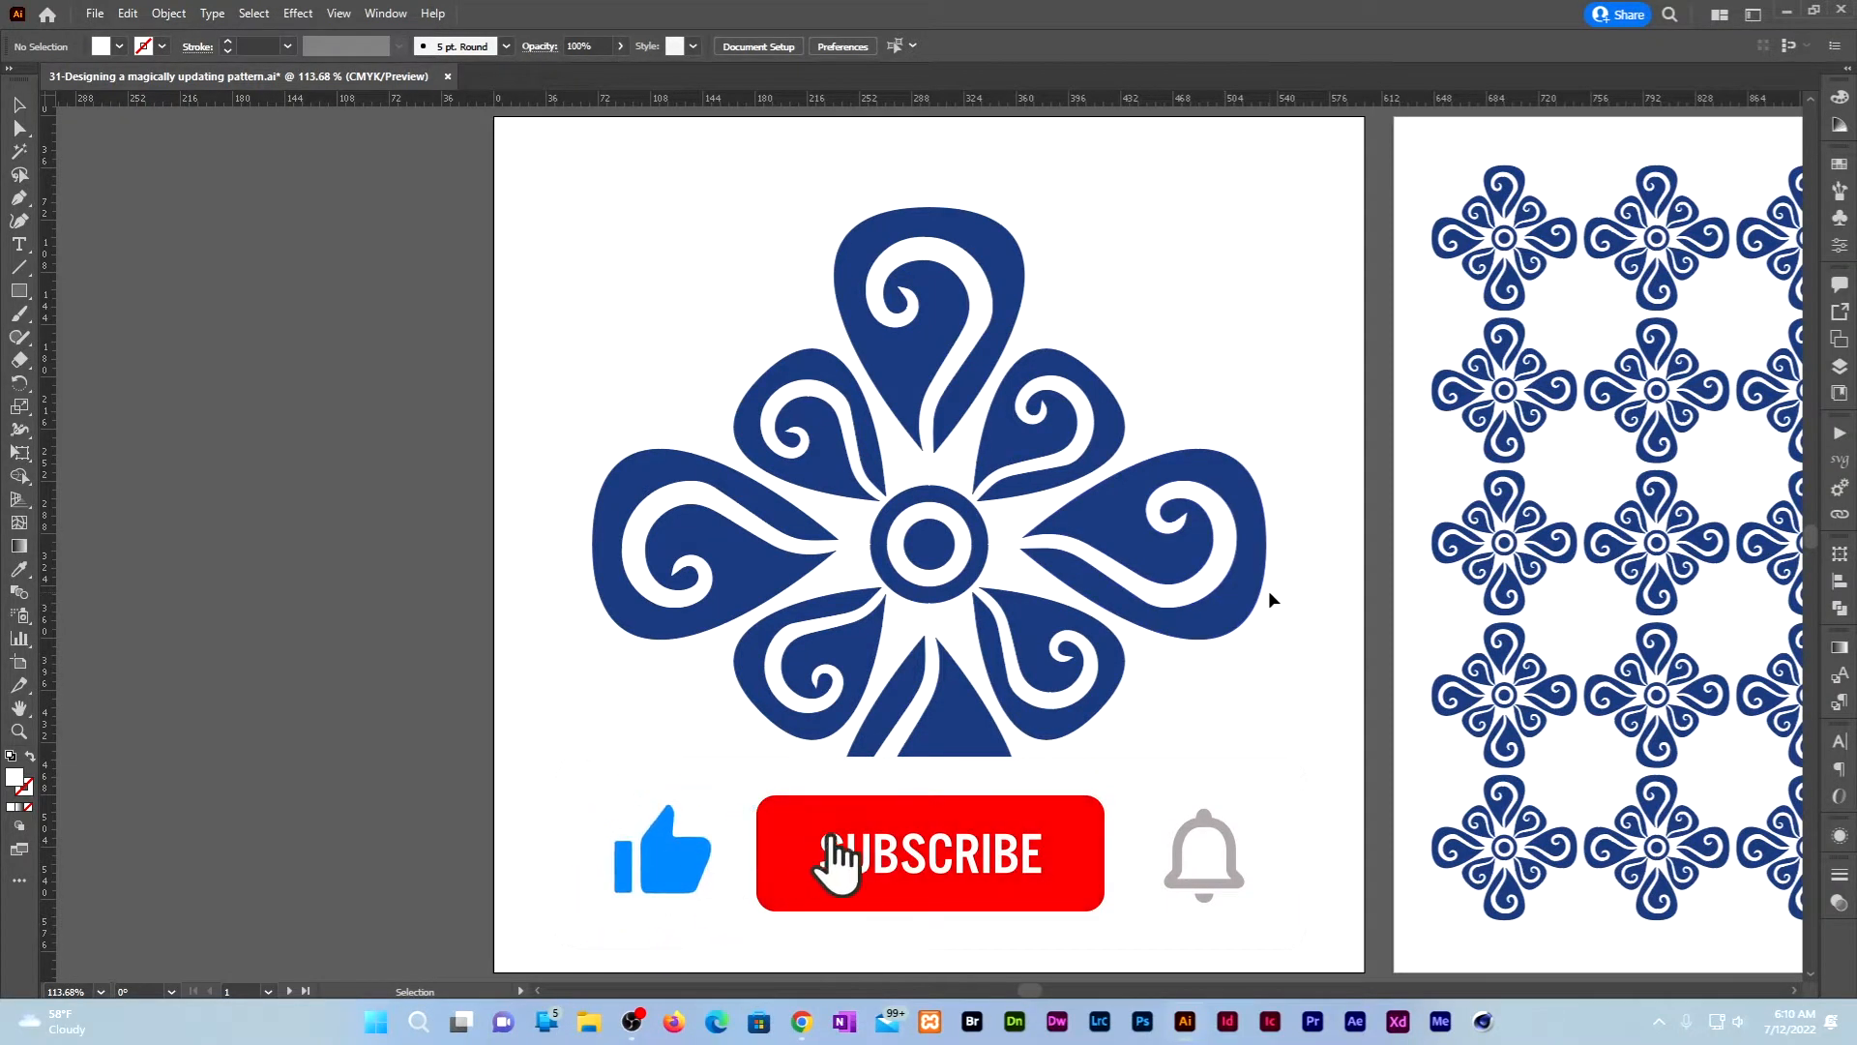
Step: Review the finished patterns on artboards 2 to 4, checking artboard 2 in outline view, and go to artboard 5
{"action": "left_click", "coordinate": [289, 990]}
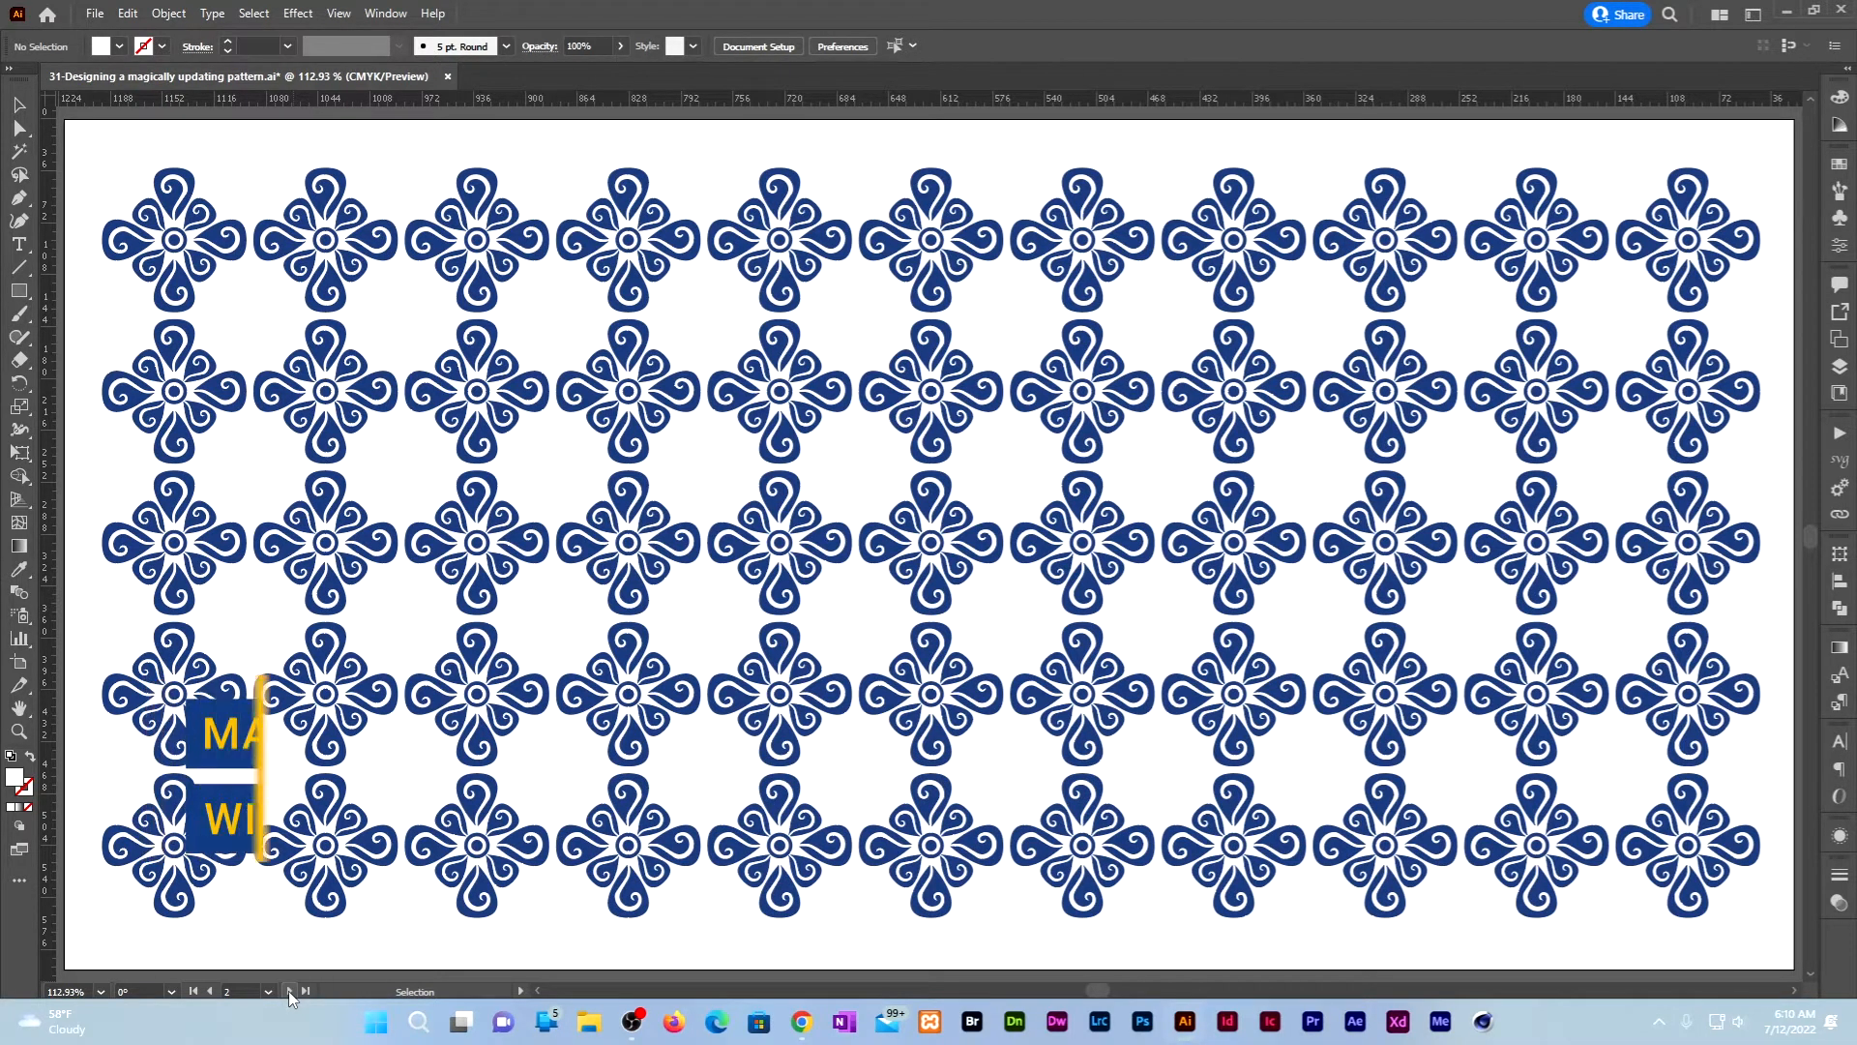
{"action": "key", "text": "ctrl+y"}
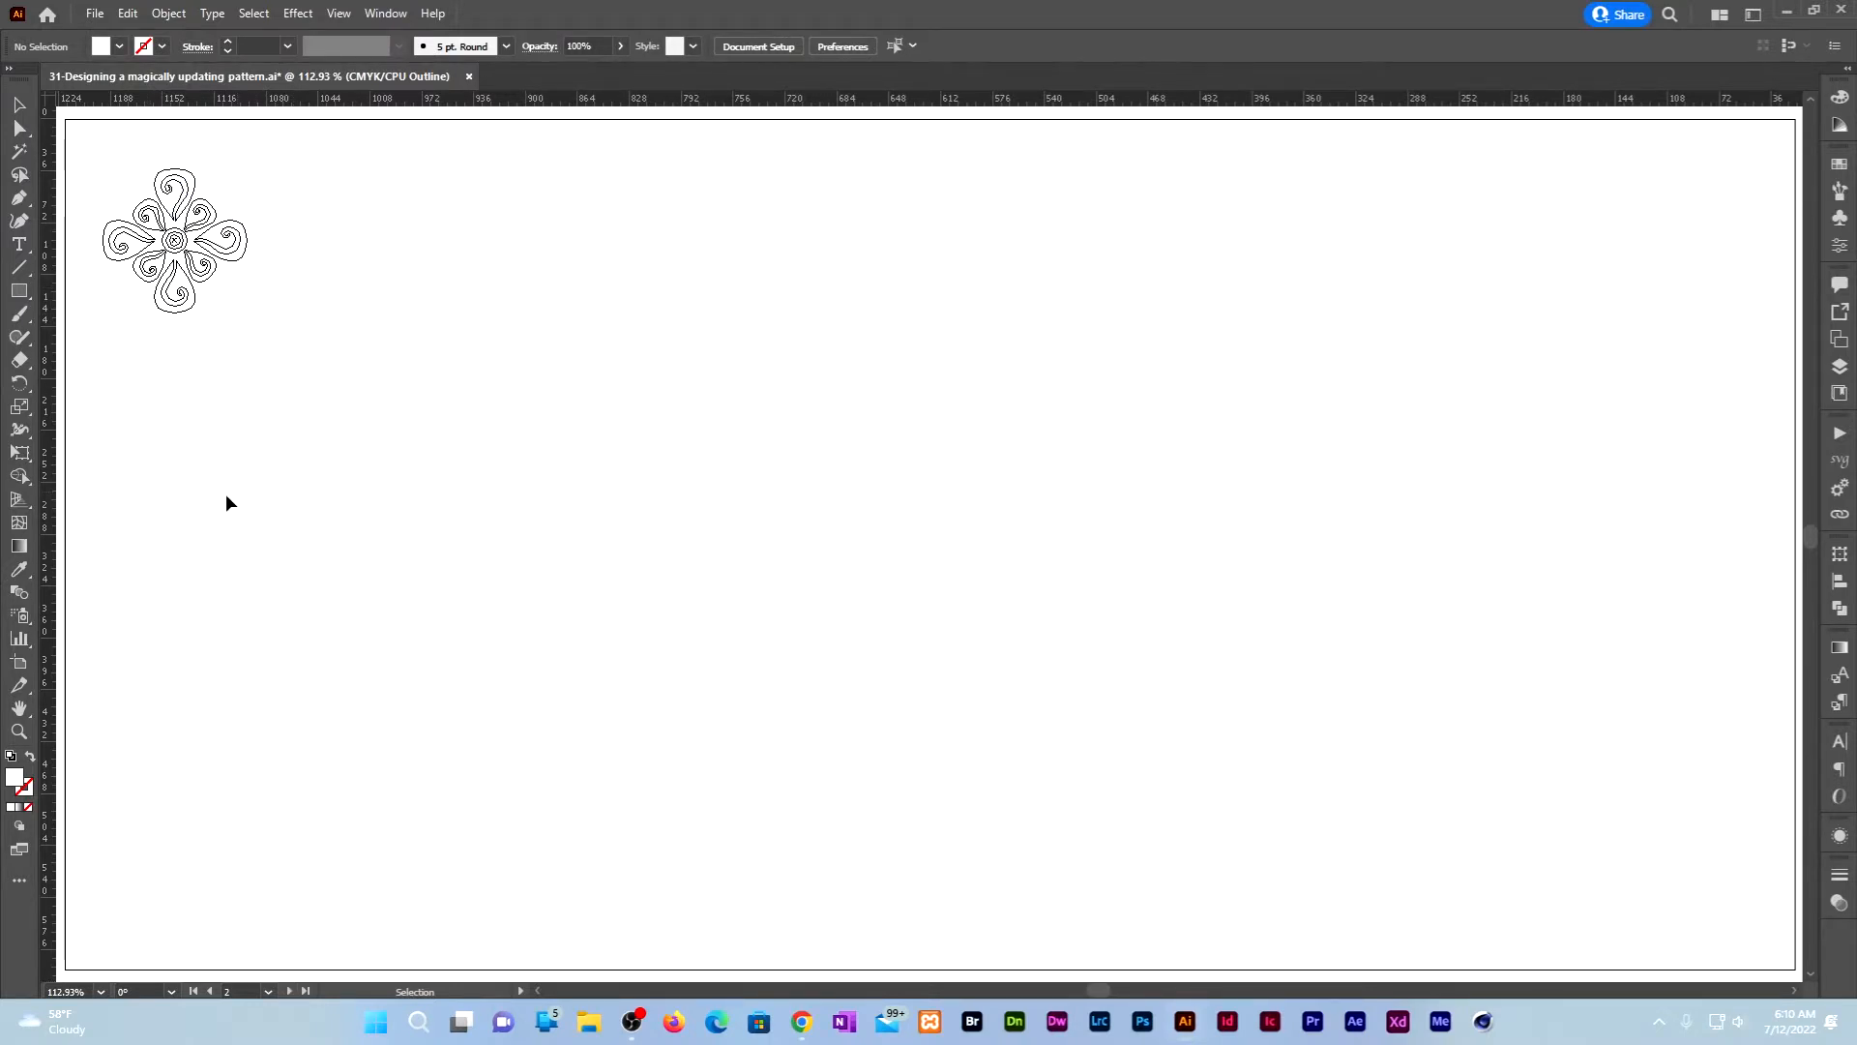
{"action": "key", "text": "ctrl+y"}
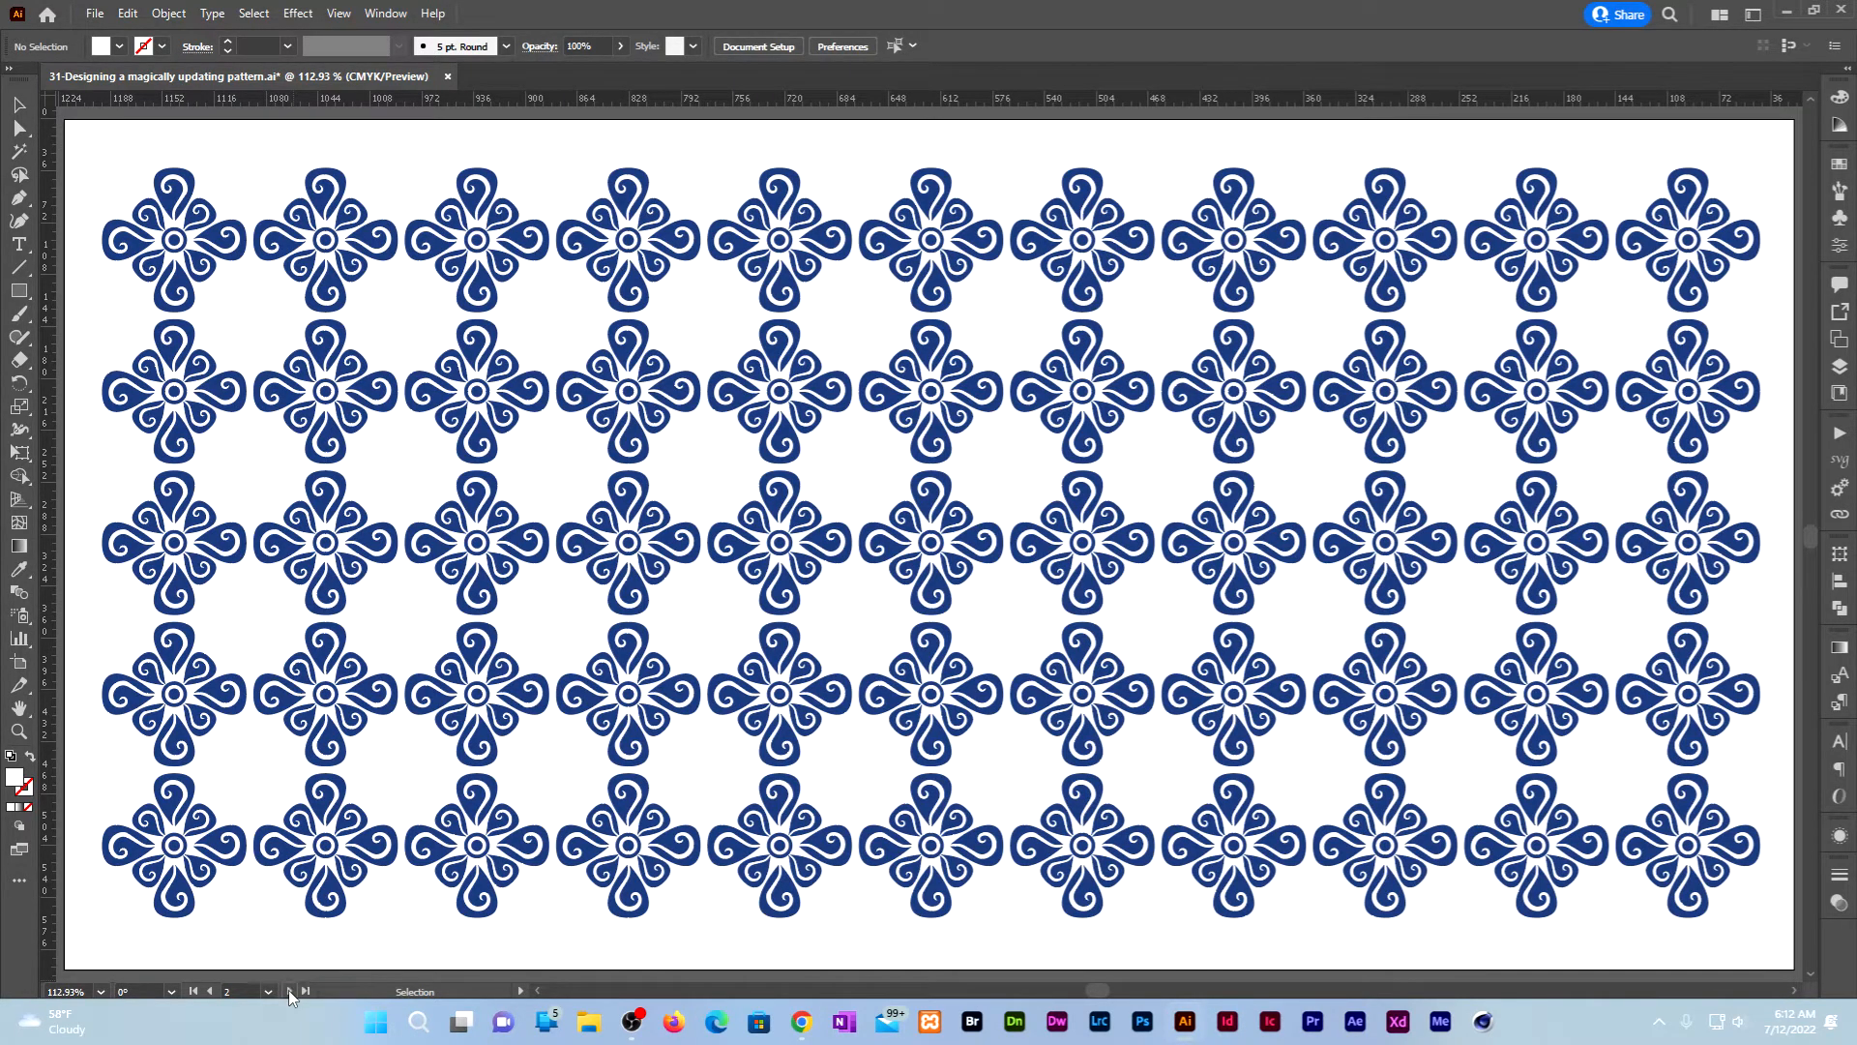
{"action": "left_click", "coordinate": [289, 990]}
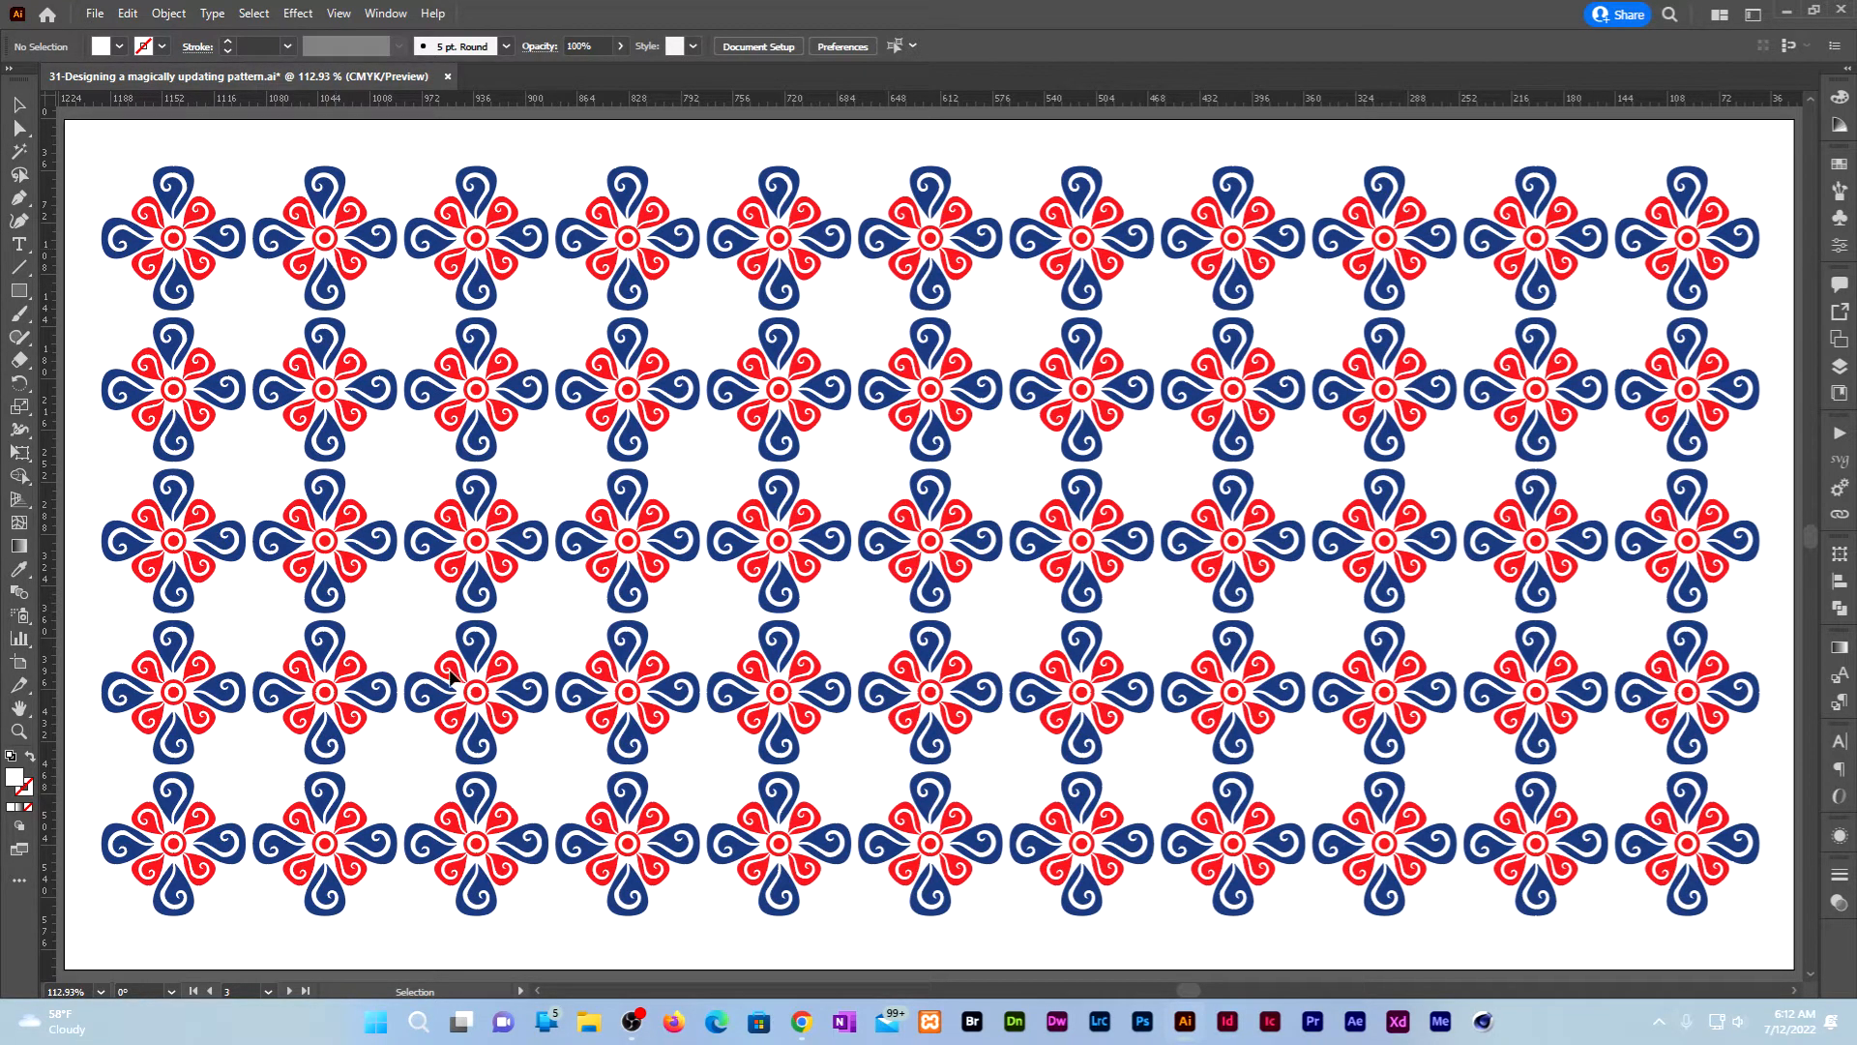
{"action": "left_click", "coordinate": [290, 990]}
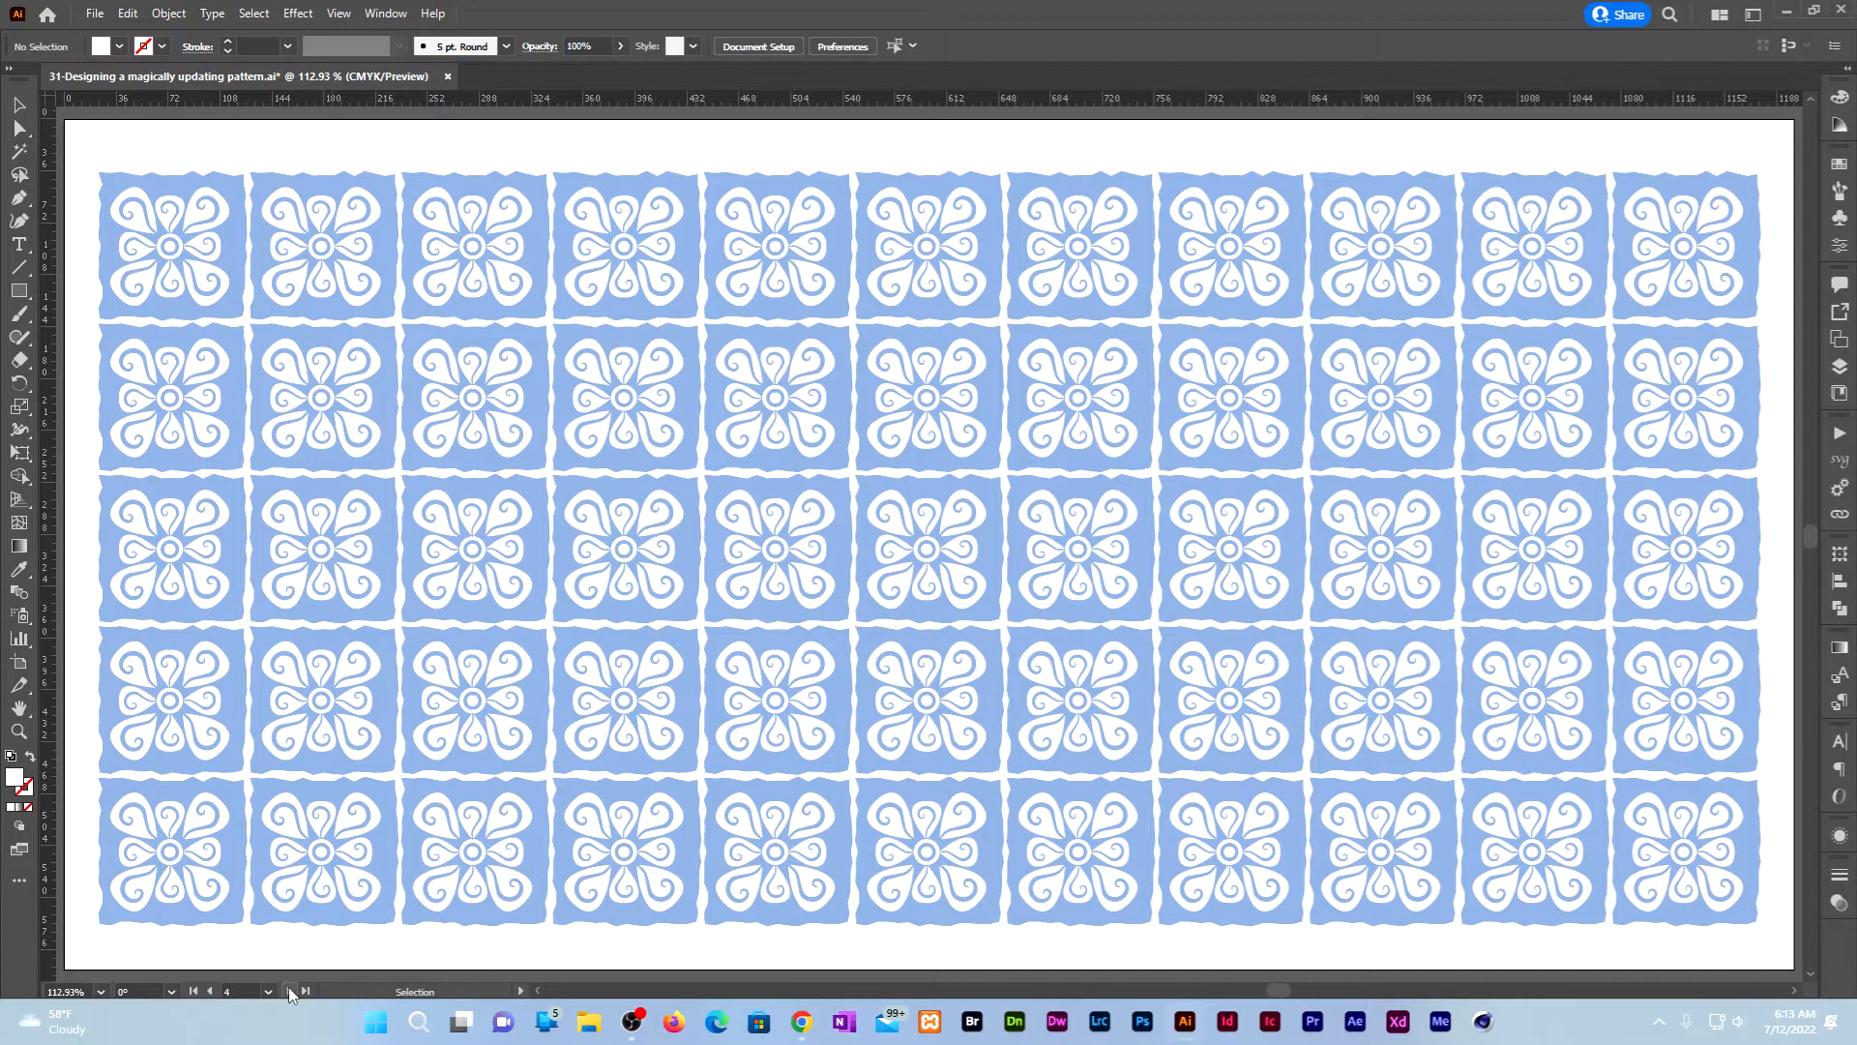
{"action": "left_click", "coordinate": [288, 990]}
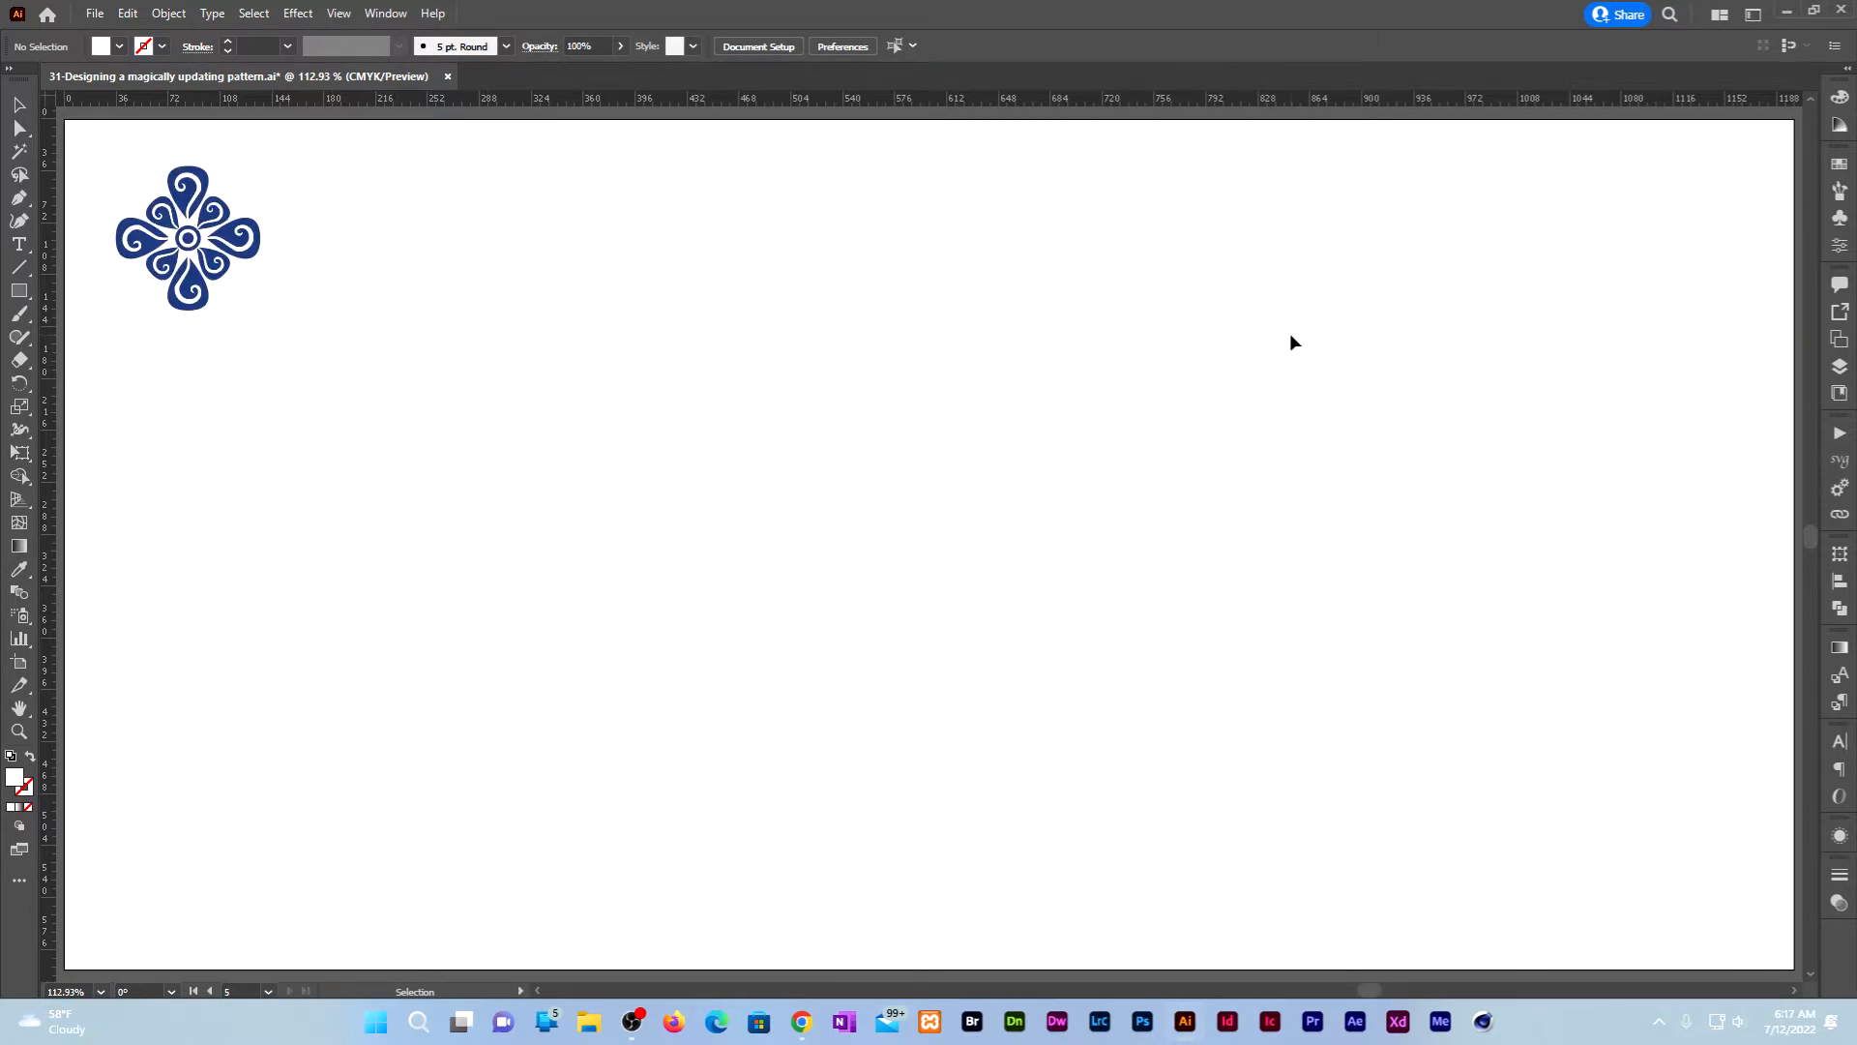
Step: Target the whole flower 3 layer and start a Transform effect on it with 1 copy
{"action": "left_click", "coordinate": [1840, 366]}
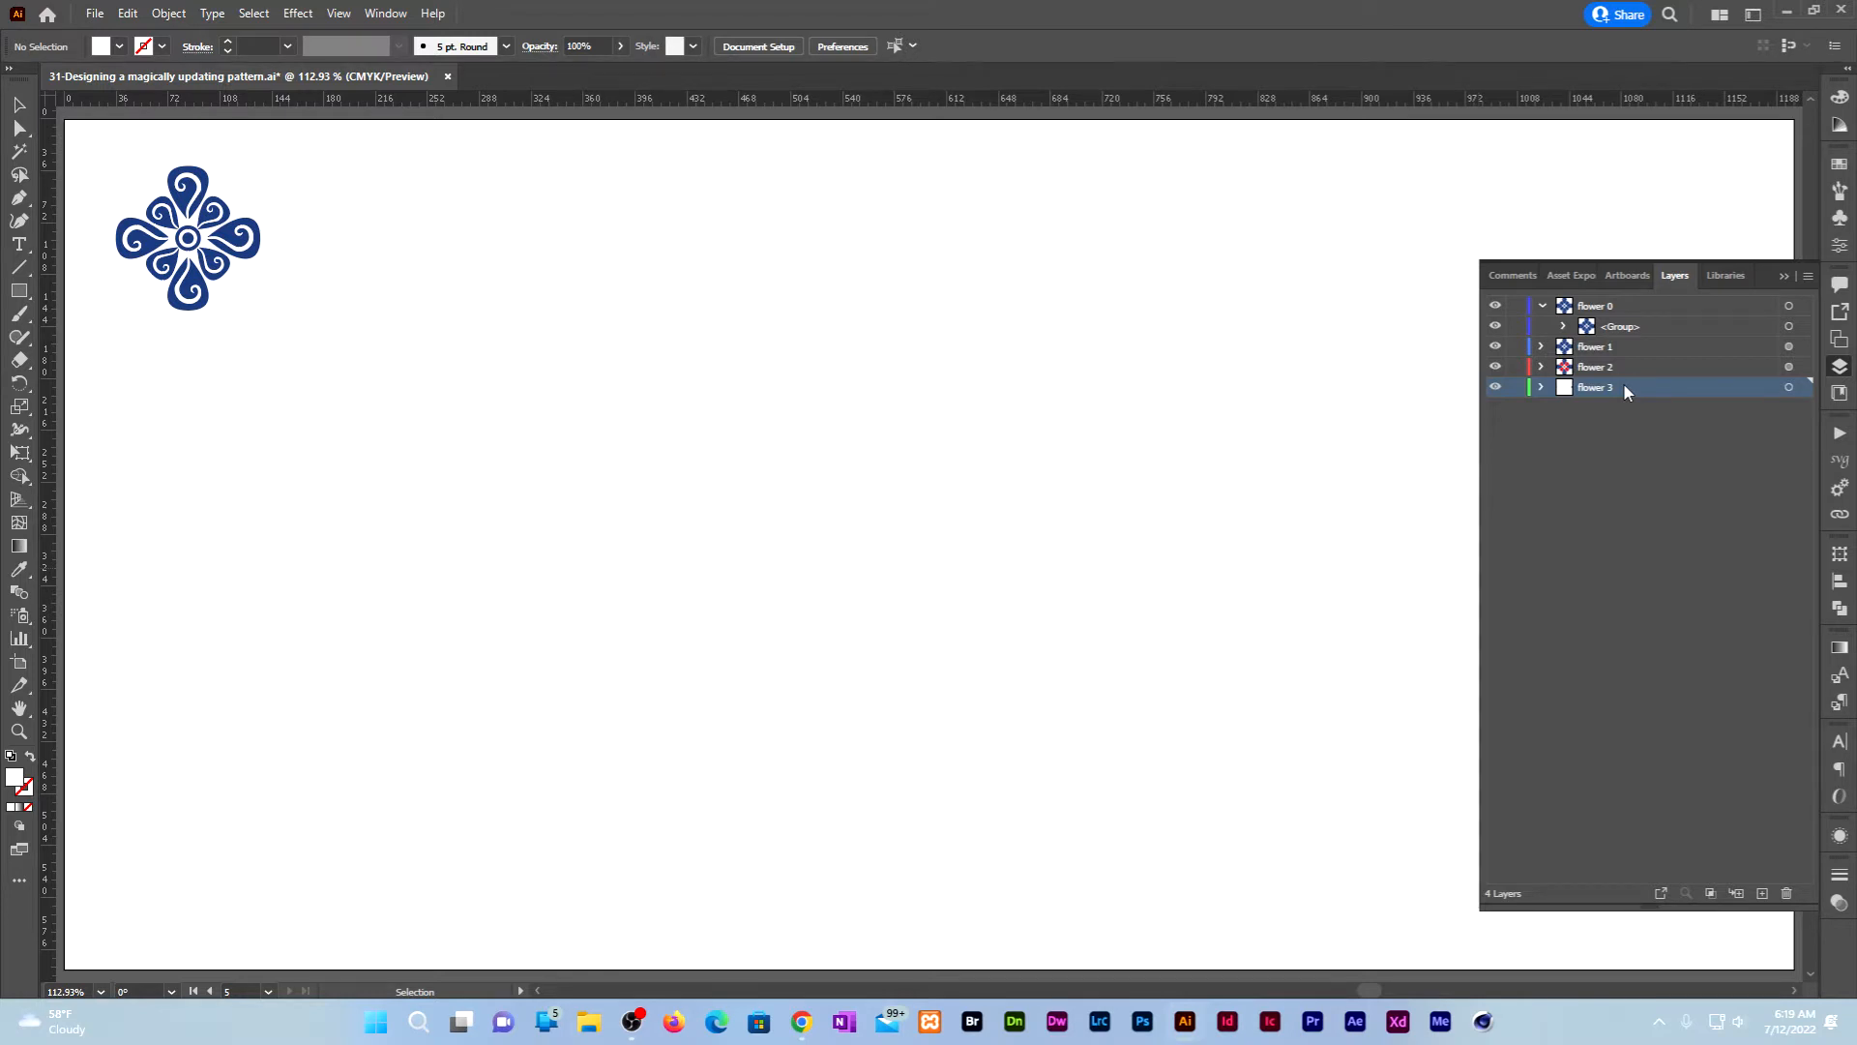
{"action": "left_click", "coordinate": [1789, 387]}
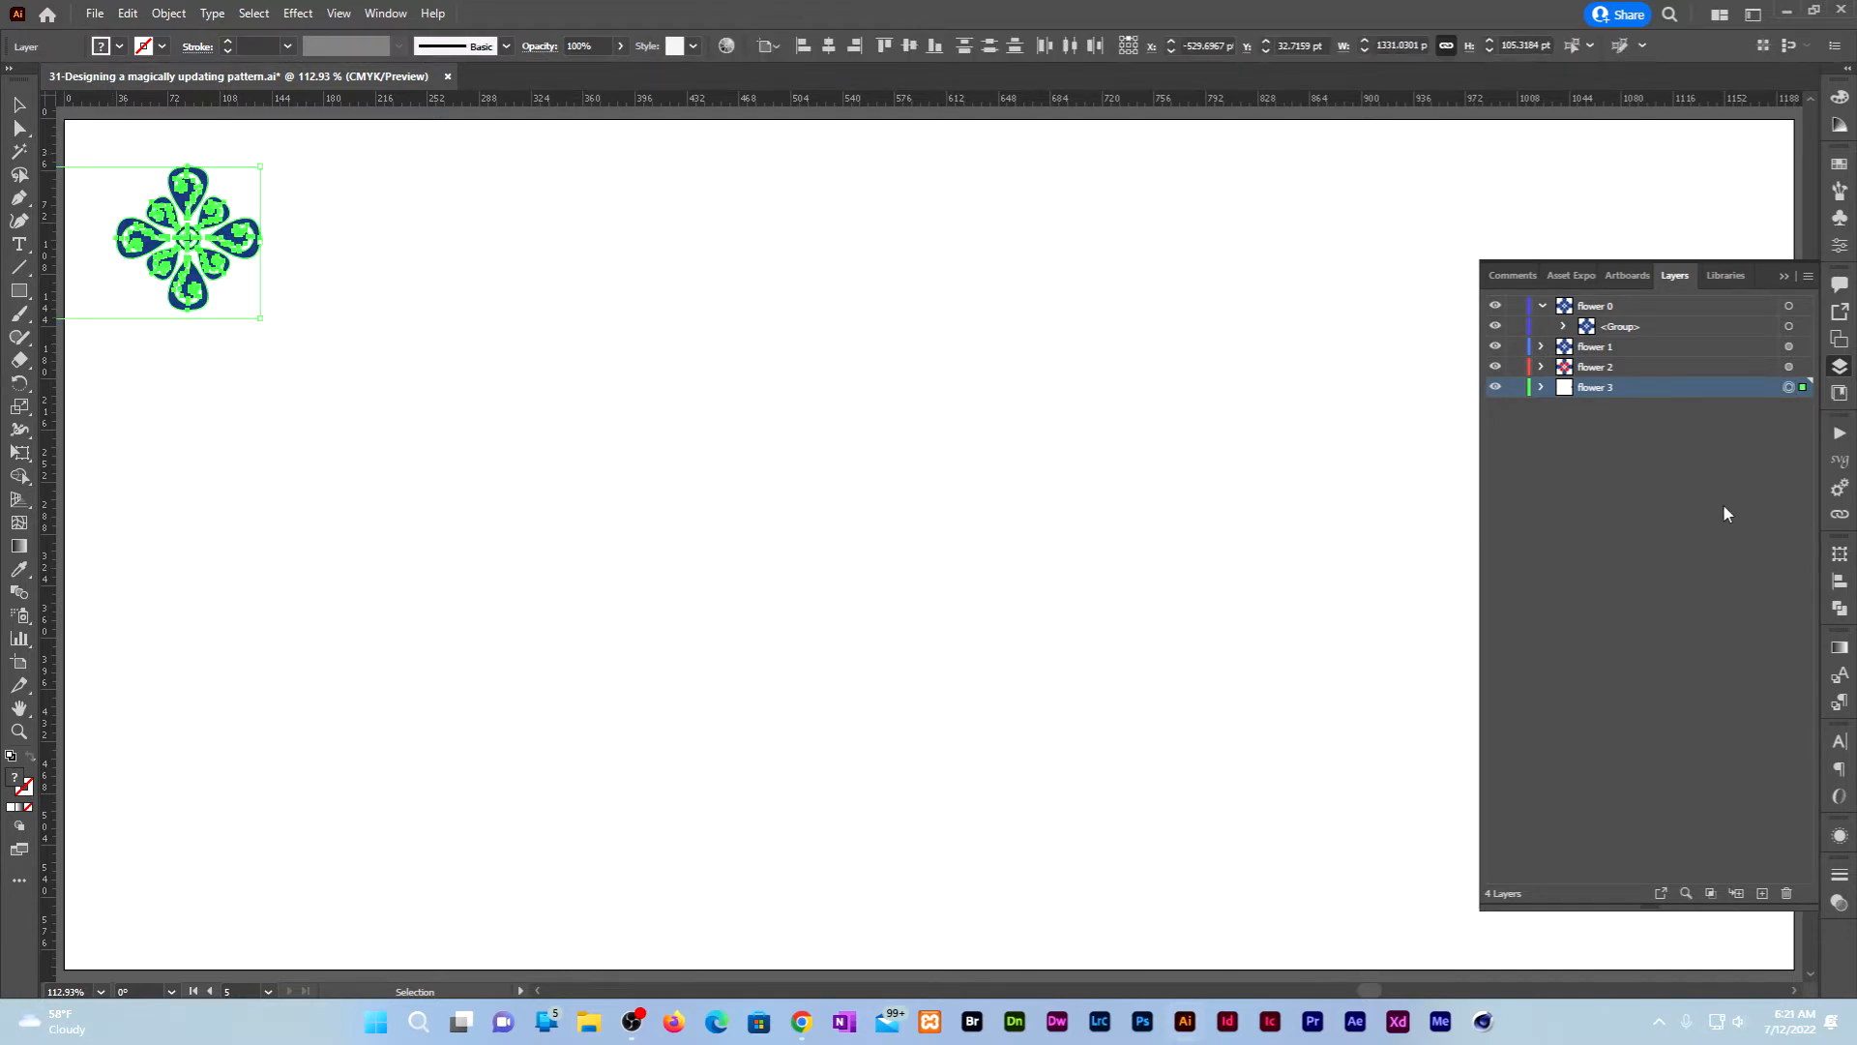
{"action": "left_click", "coordinate": [297, 13]}
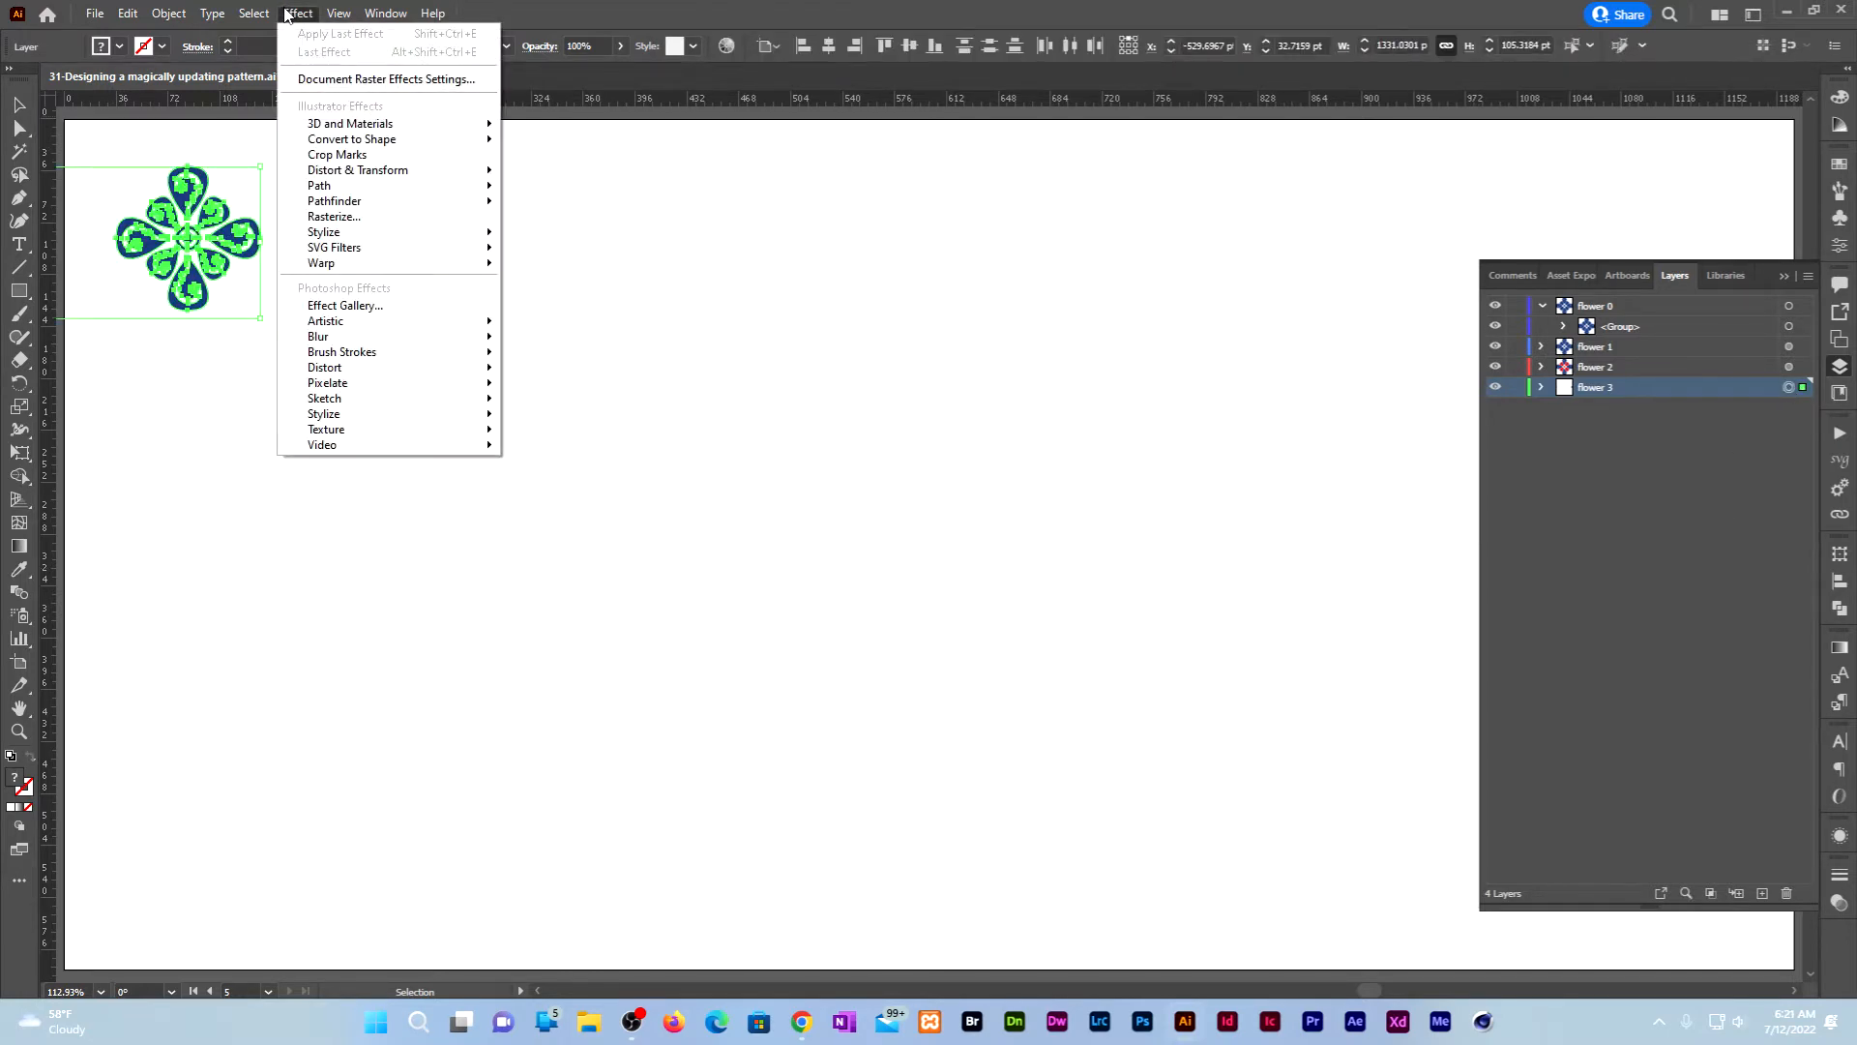
{"action": "mouse_move", "coordinate": [387, 179]}
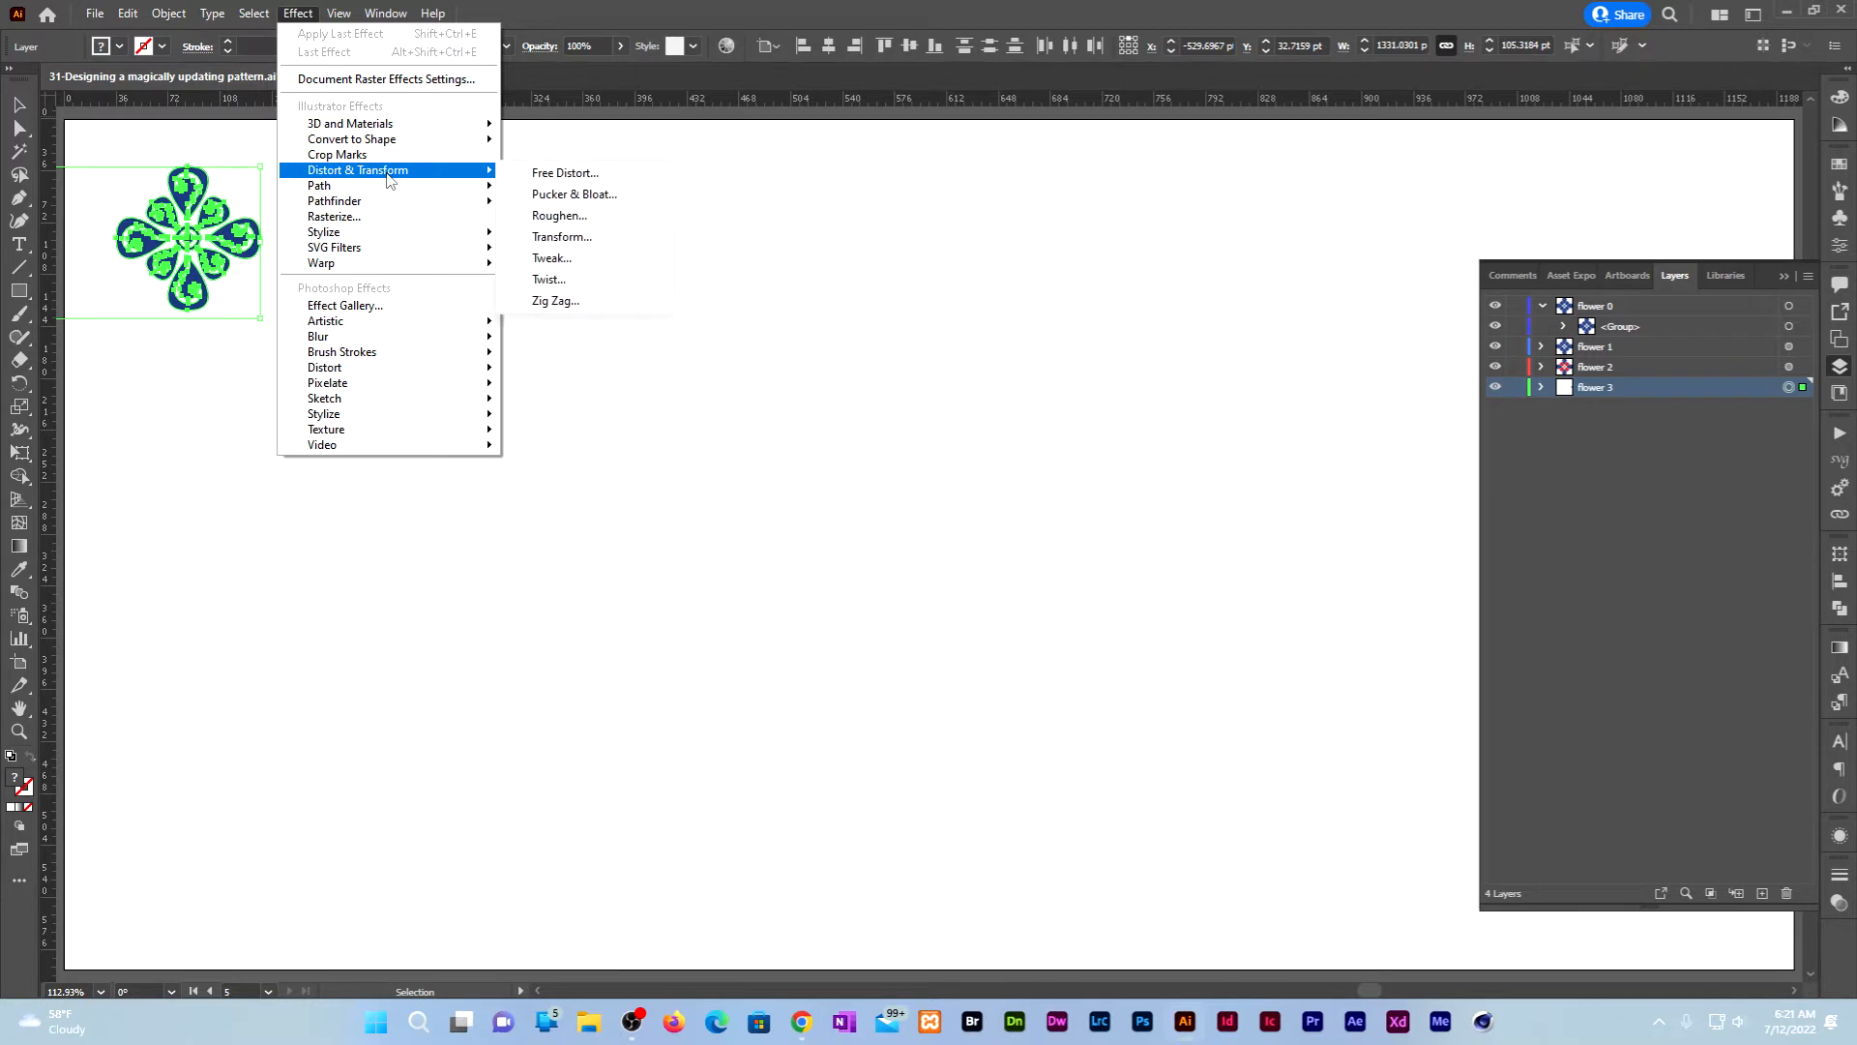
{"action": "left_click", "coordinate": [562, 237]}
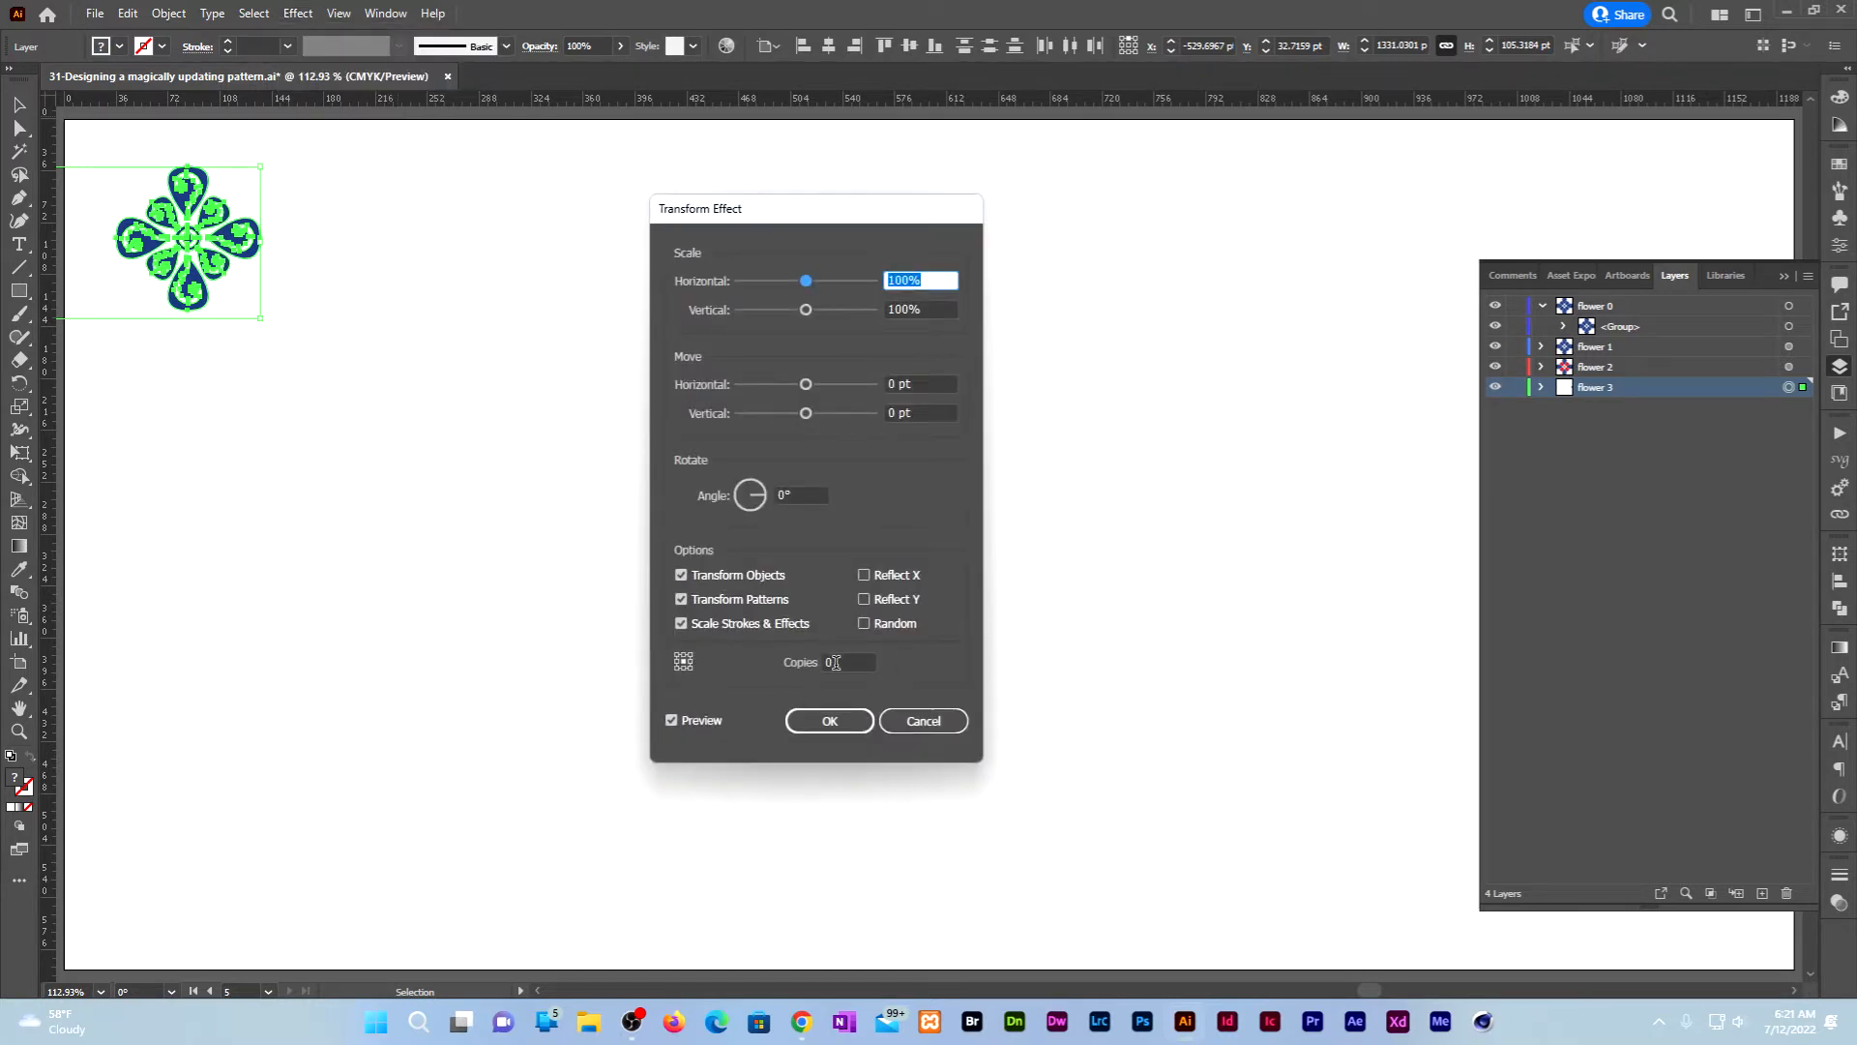
{"action": "left_click_drag", "start_coordinate": [835, 663], "coordinate": [817, 660]}
{"action": "type", "text": "1"}
{"action": "key", "text": "Tab"}
Step: Set the Transform effect's horizontal move to 105 pt with 10 copies and apply it
{"action": "left_click", "coordinate": [926, 383]}
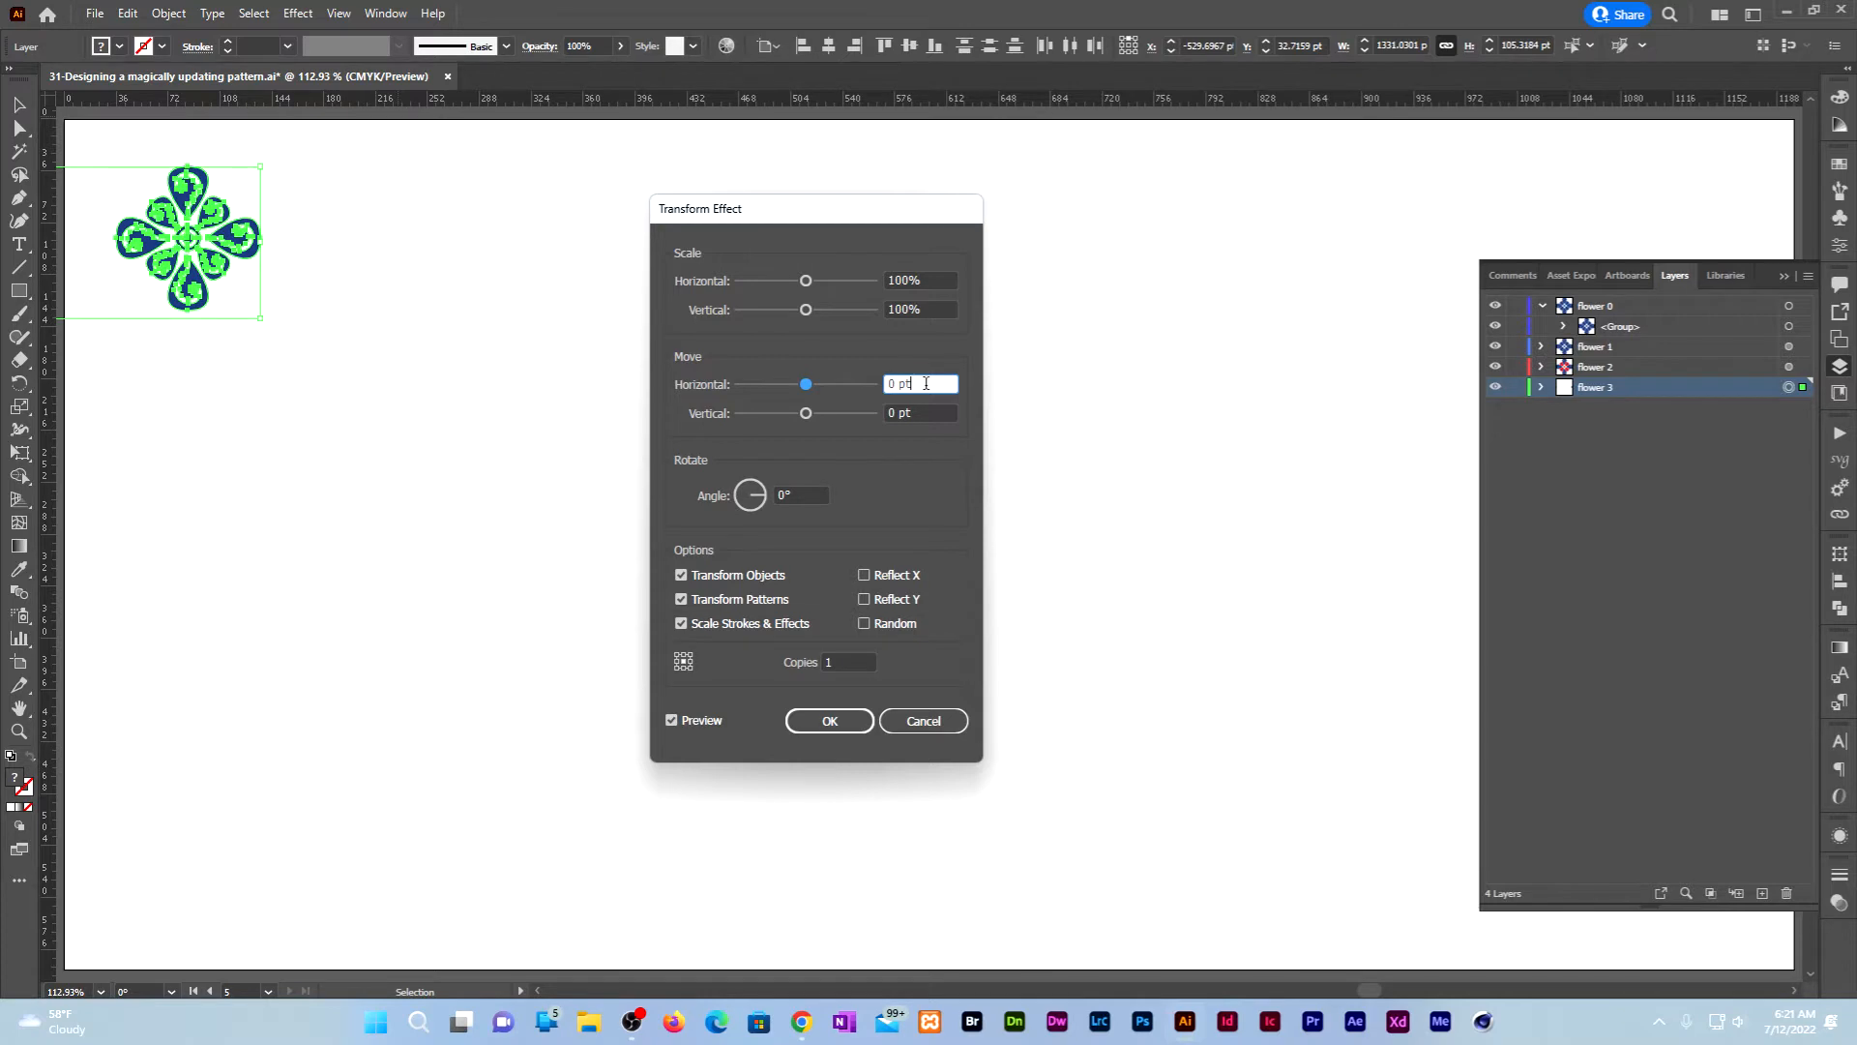
{"action": "scroll", "coordinate": [926, 383], "scroll_direction": "up", "scroll_amount": 20}
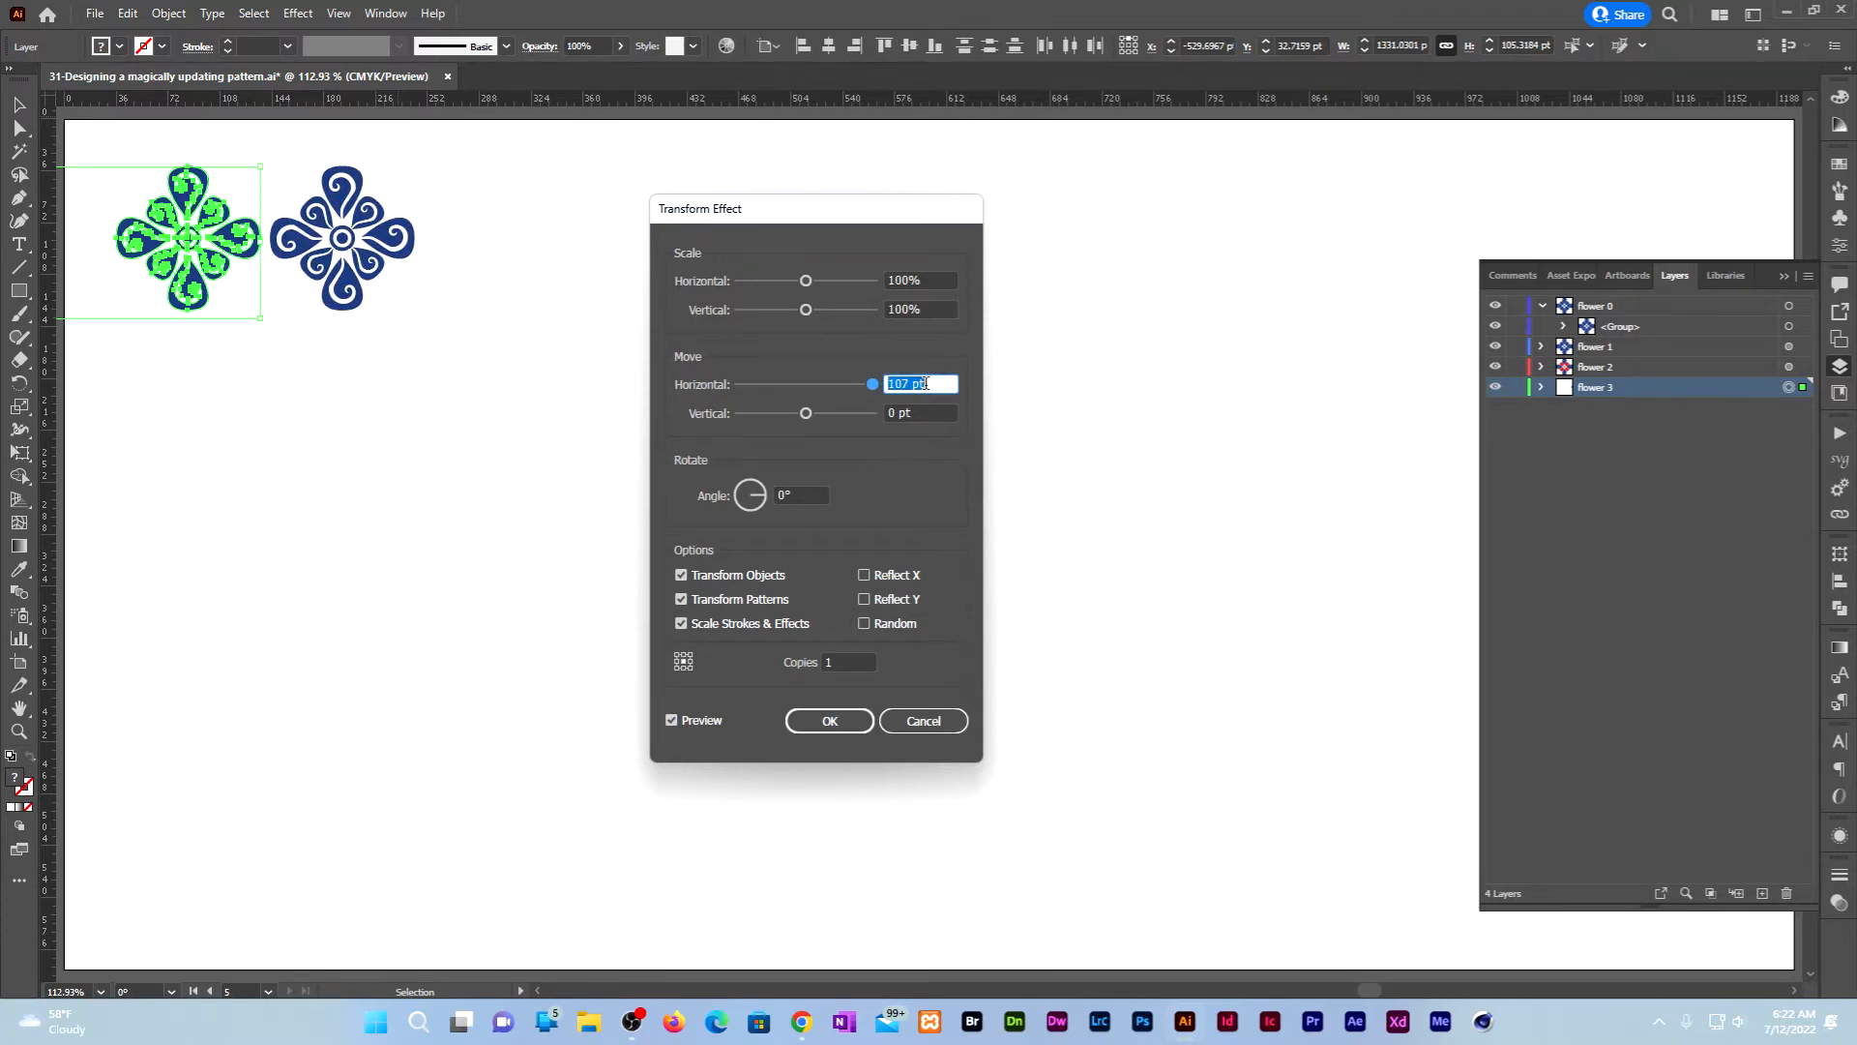
{"action": "type", "text": "105"}
{"action": "key", "text": "Tab"}
{"action": "left_click", "coordinate": [837, 663]}
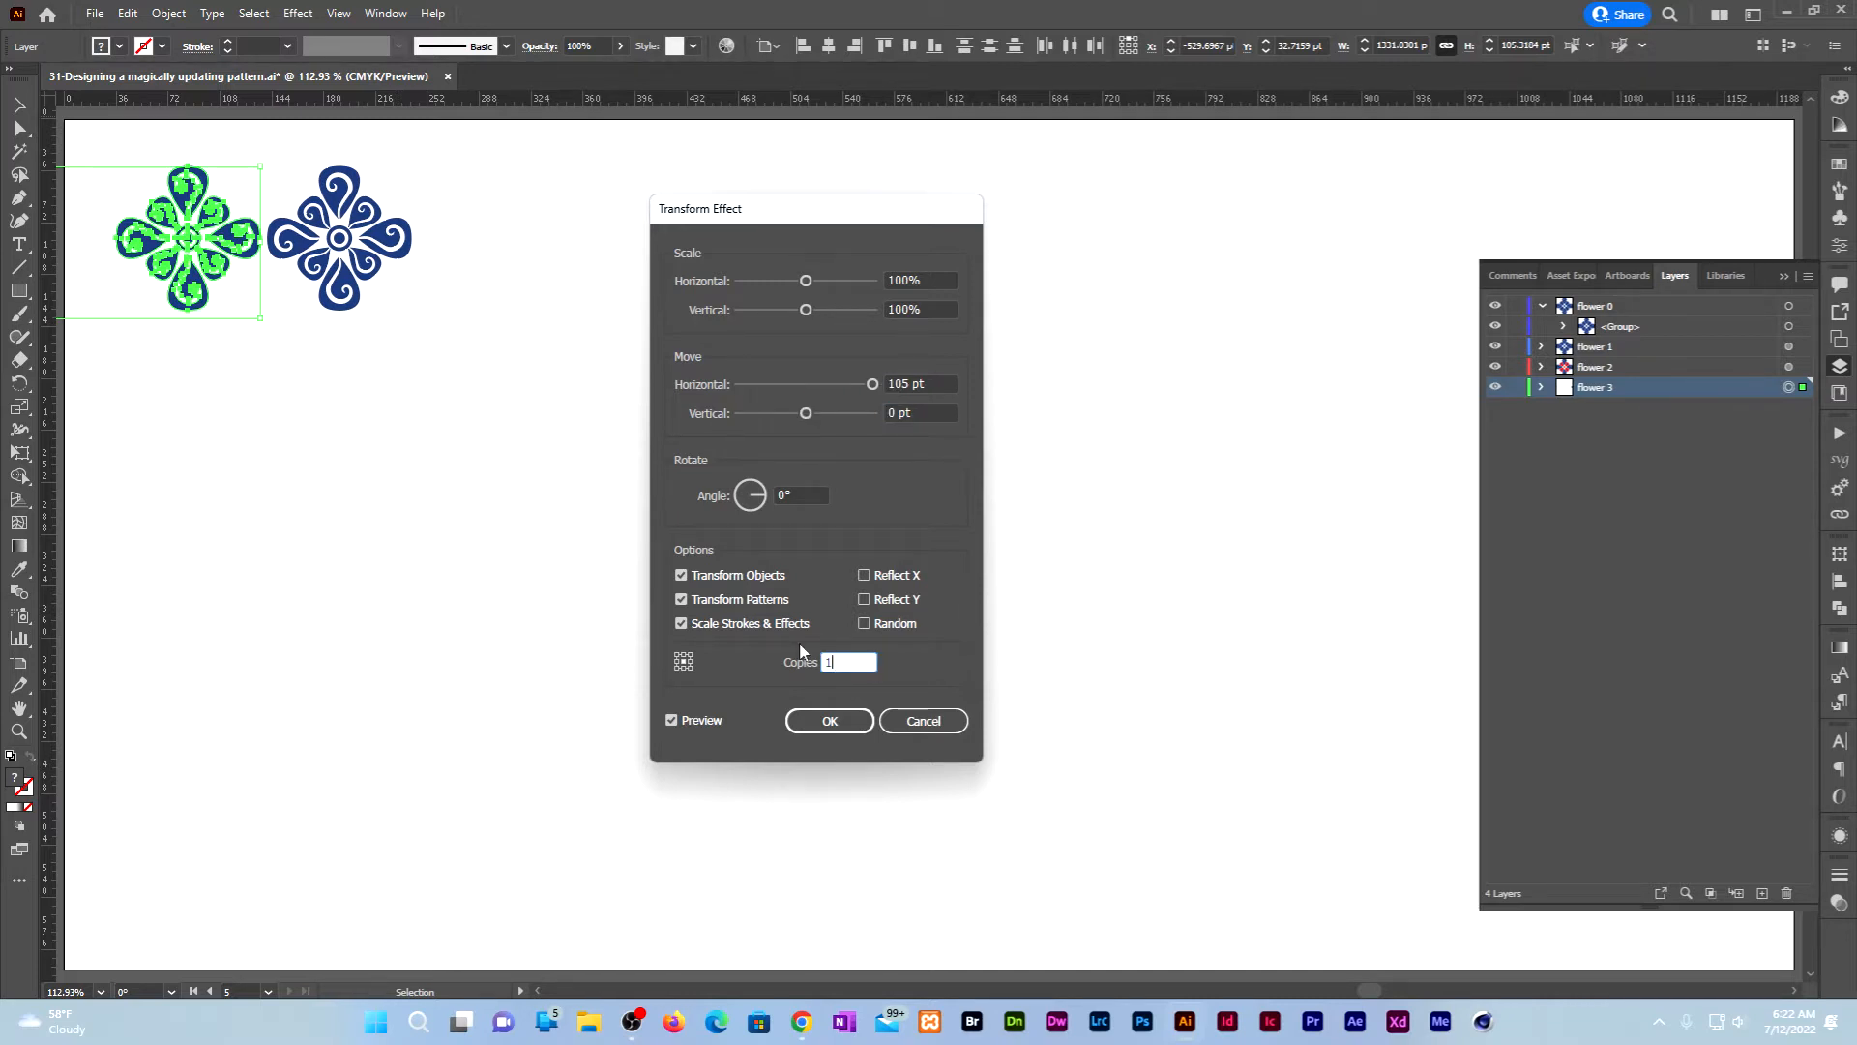
{"action": "type", "text": "0"}
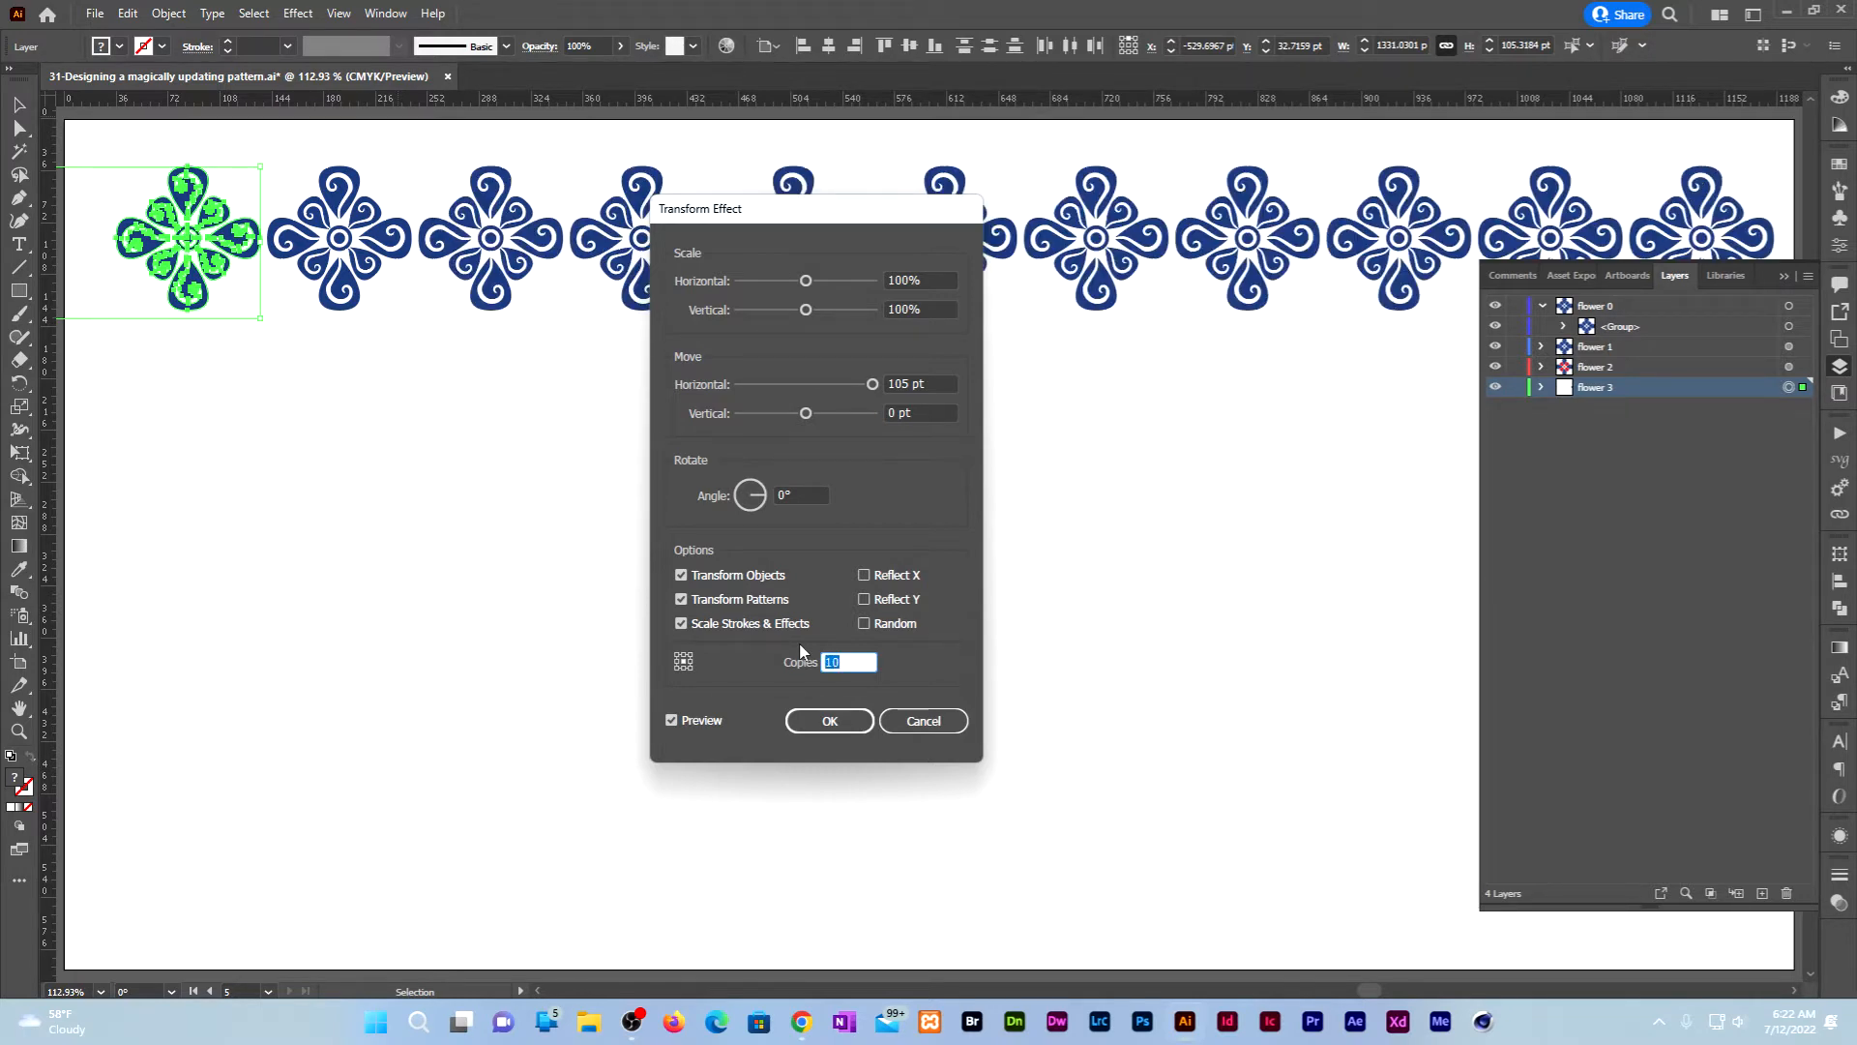
{"action": "left_click", "coordinate": [855, 723]}
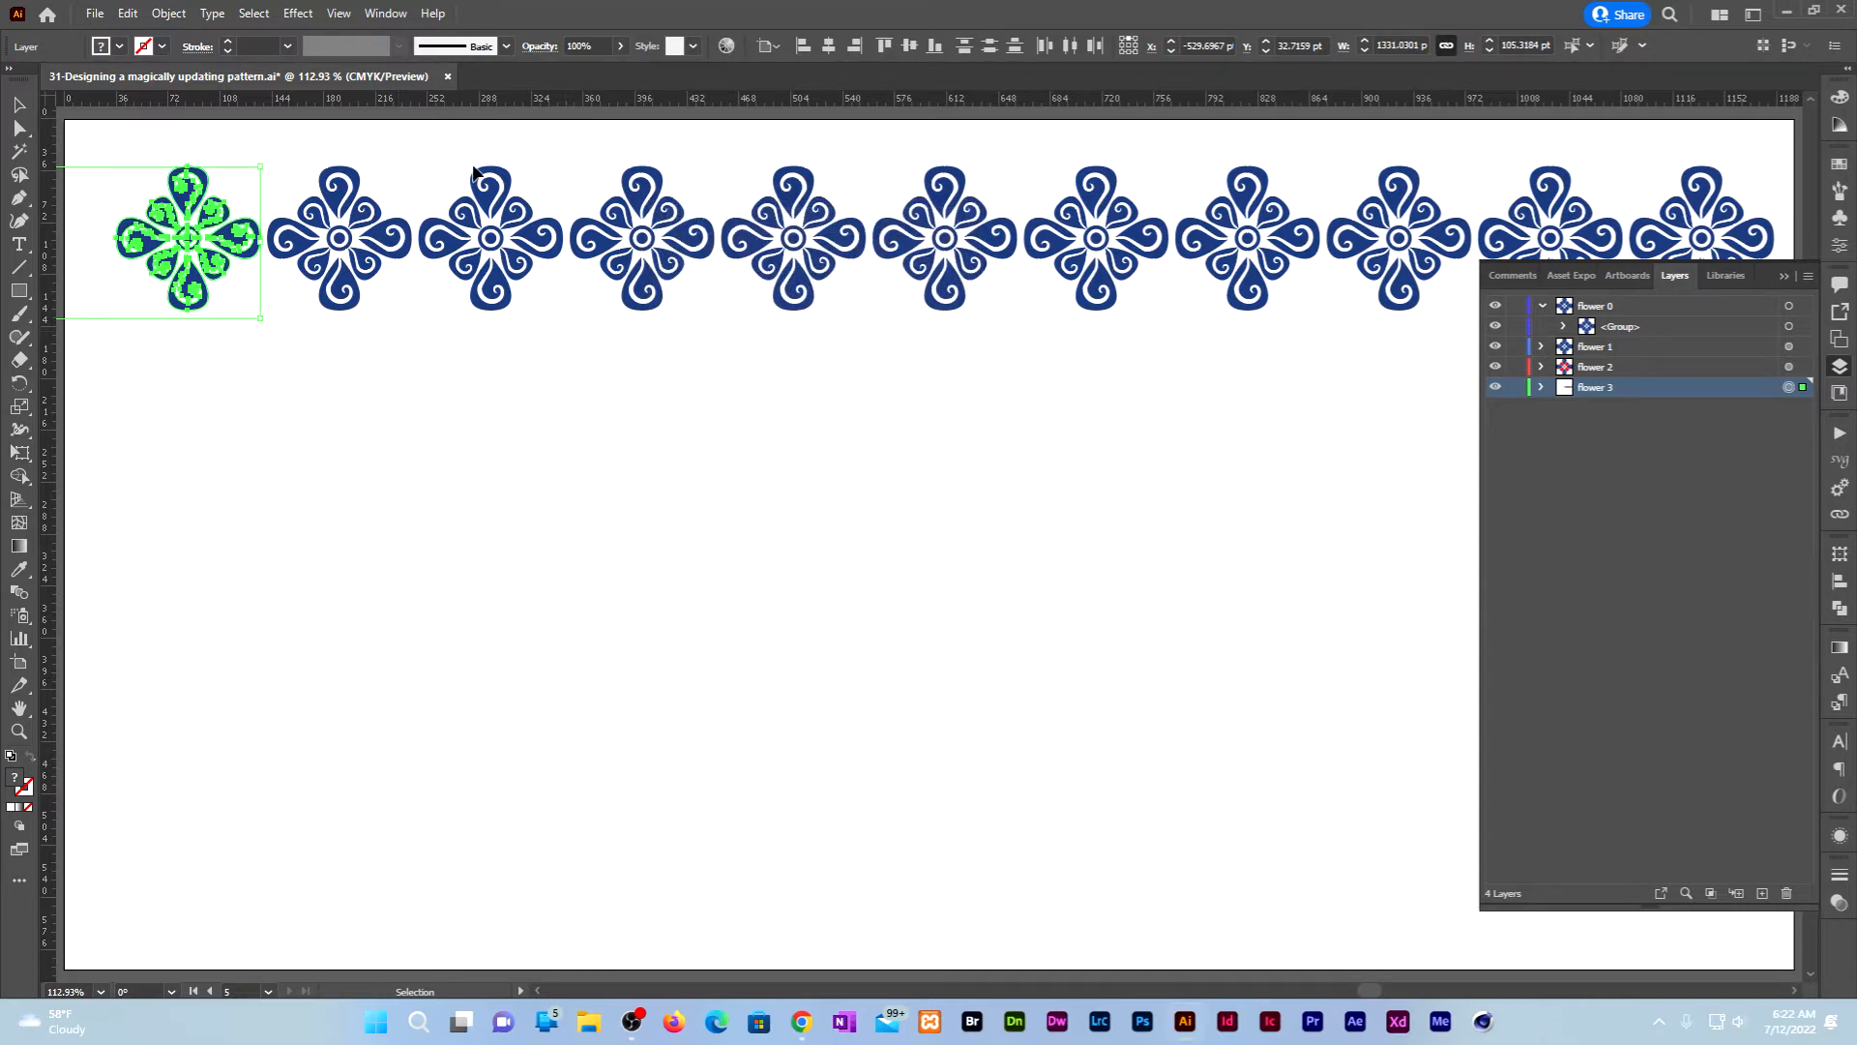
Step: Add a second Transform effect to the flower 3 layer with 1 copy and a vertical move of 105 pt
{"action": "left_click", "coordinate": [298, 13]}
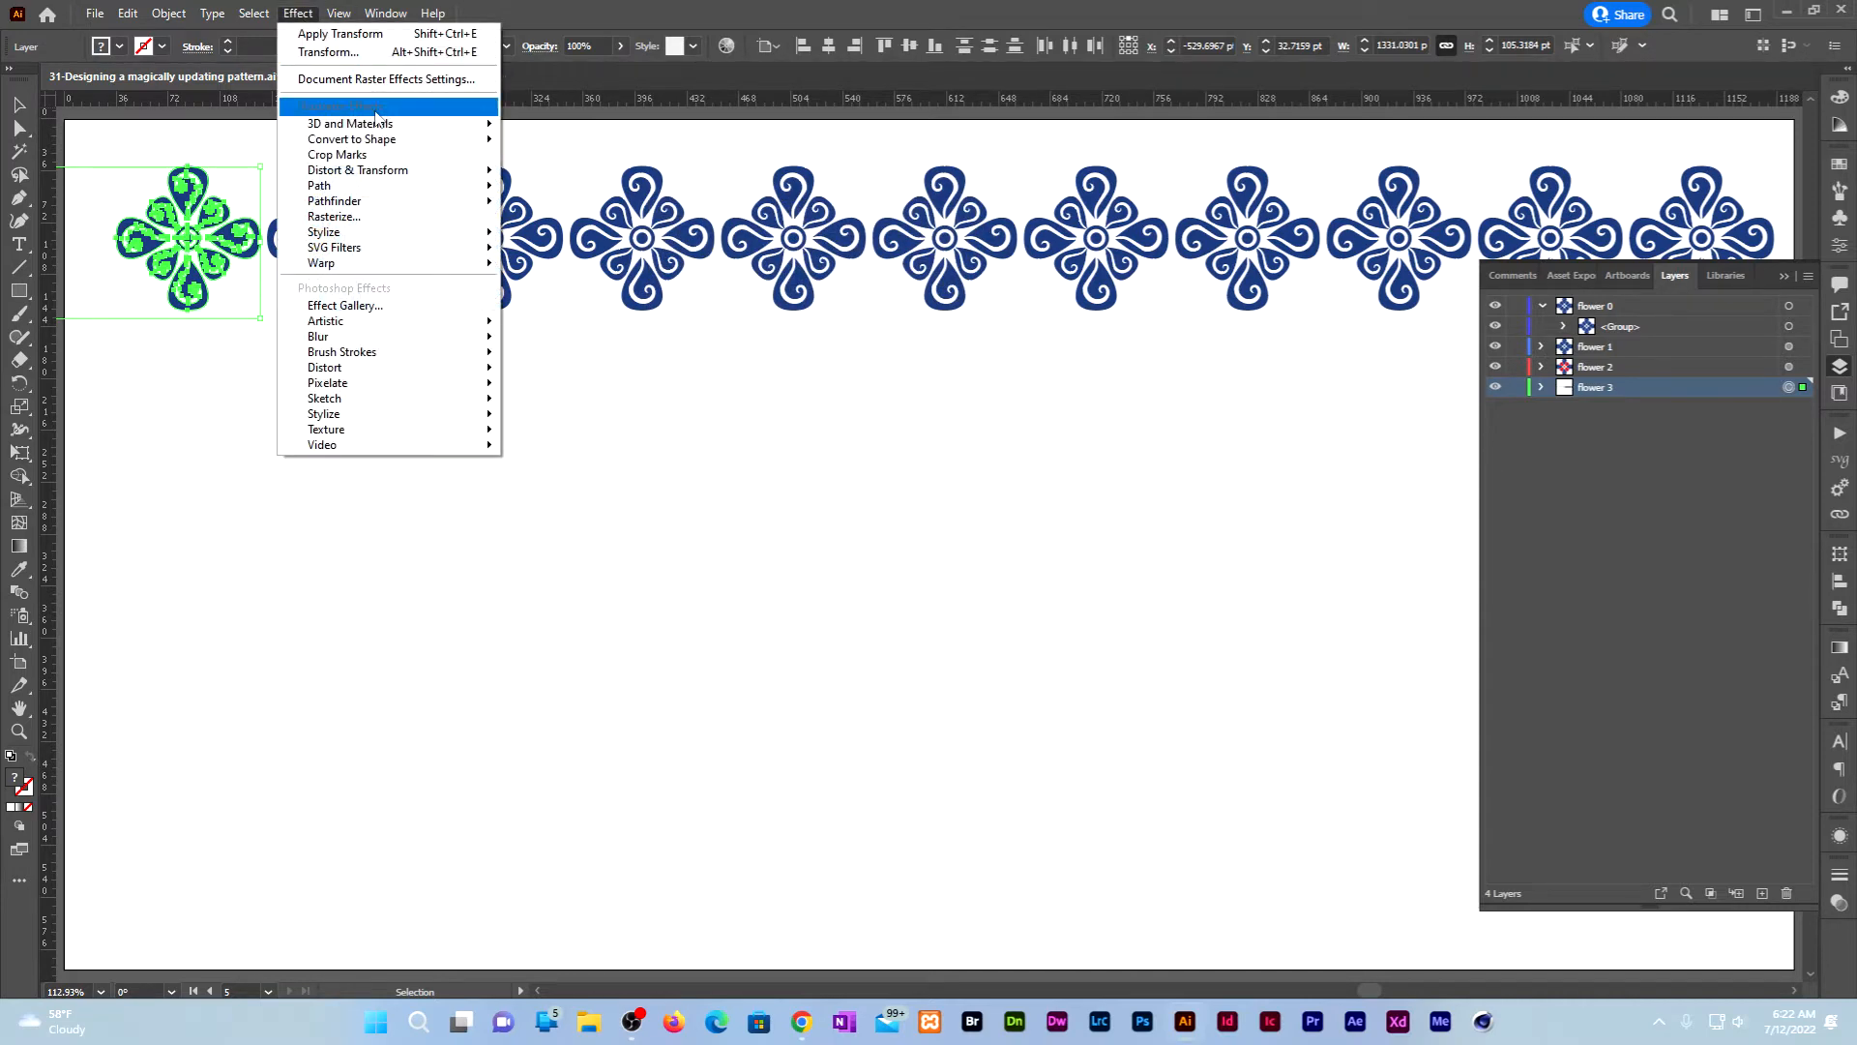
{"action": "mouse_move", "coordinate": [396, 172]}
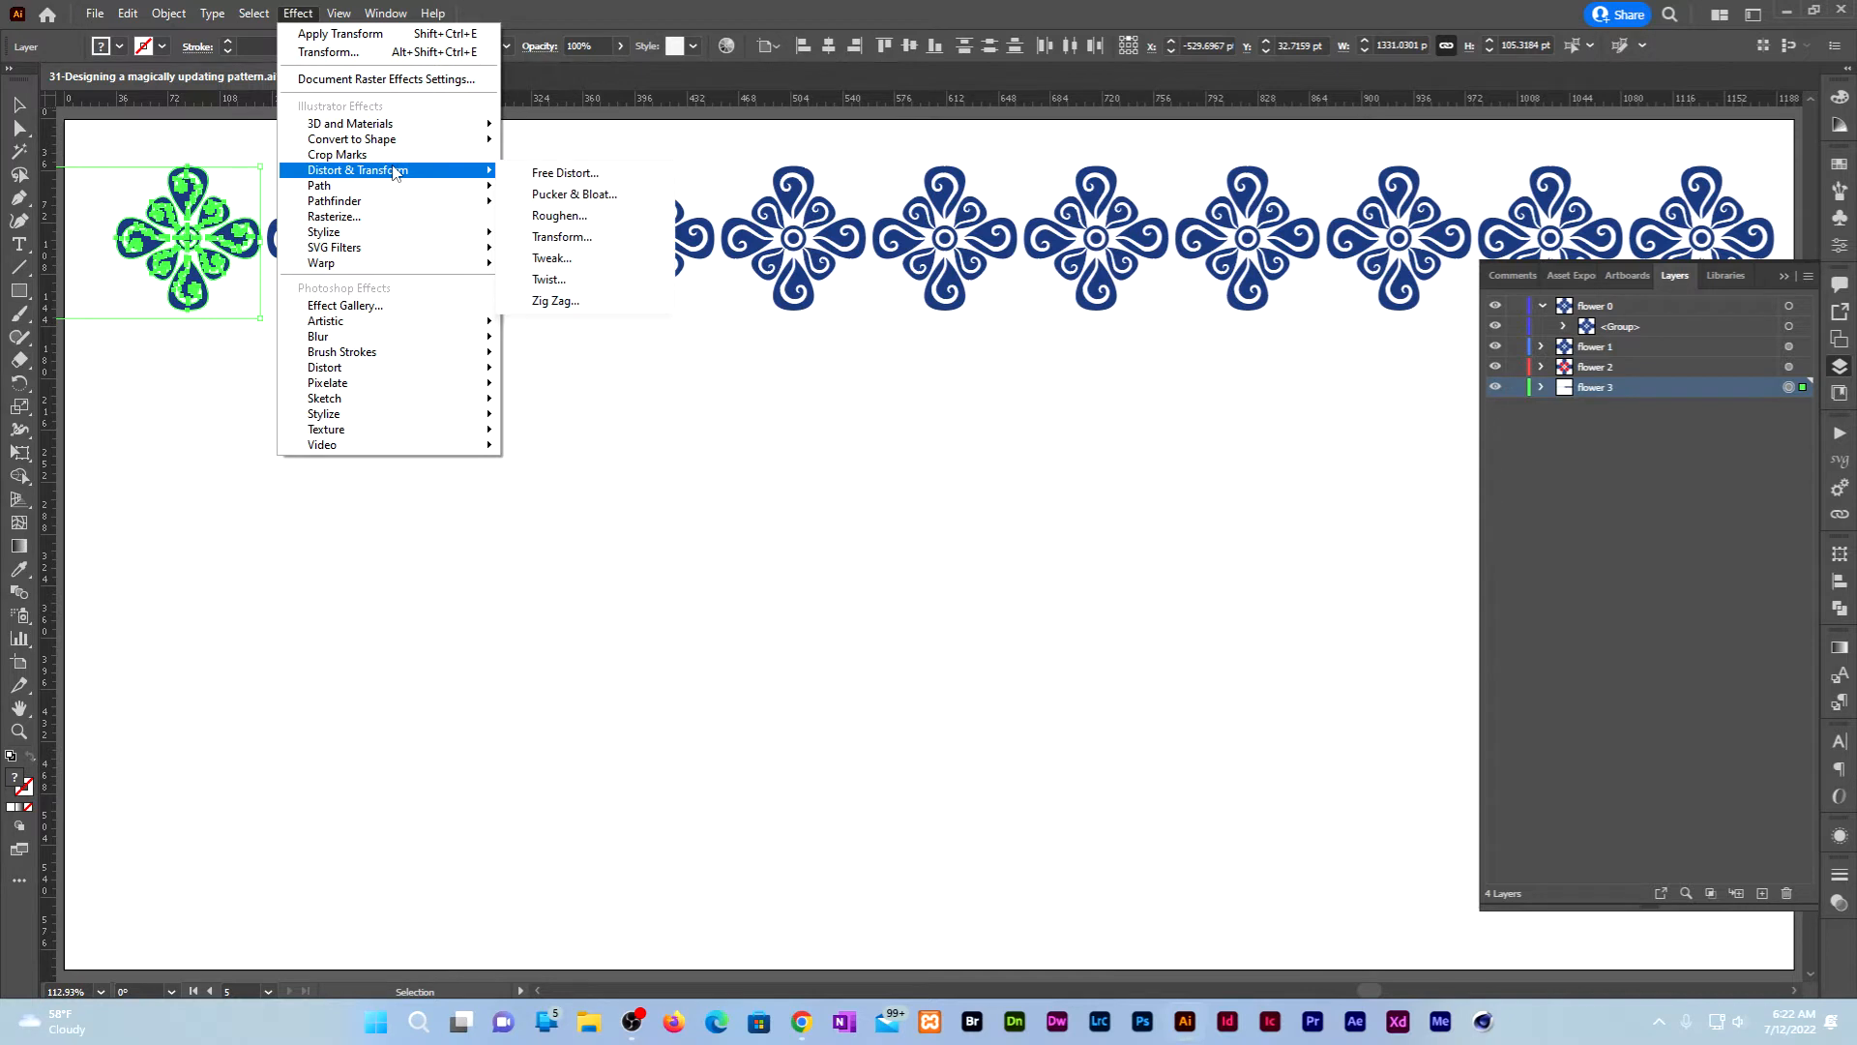
{"action": "left_click", "coordinate": [561, 238]}
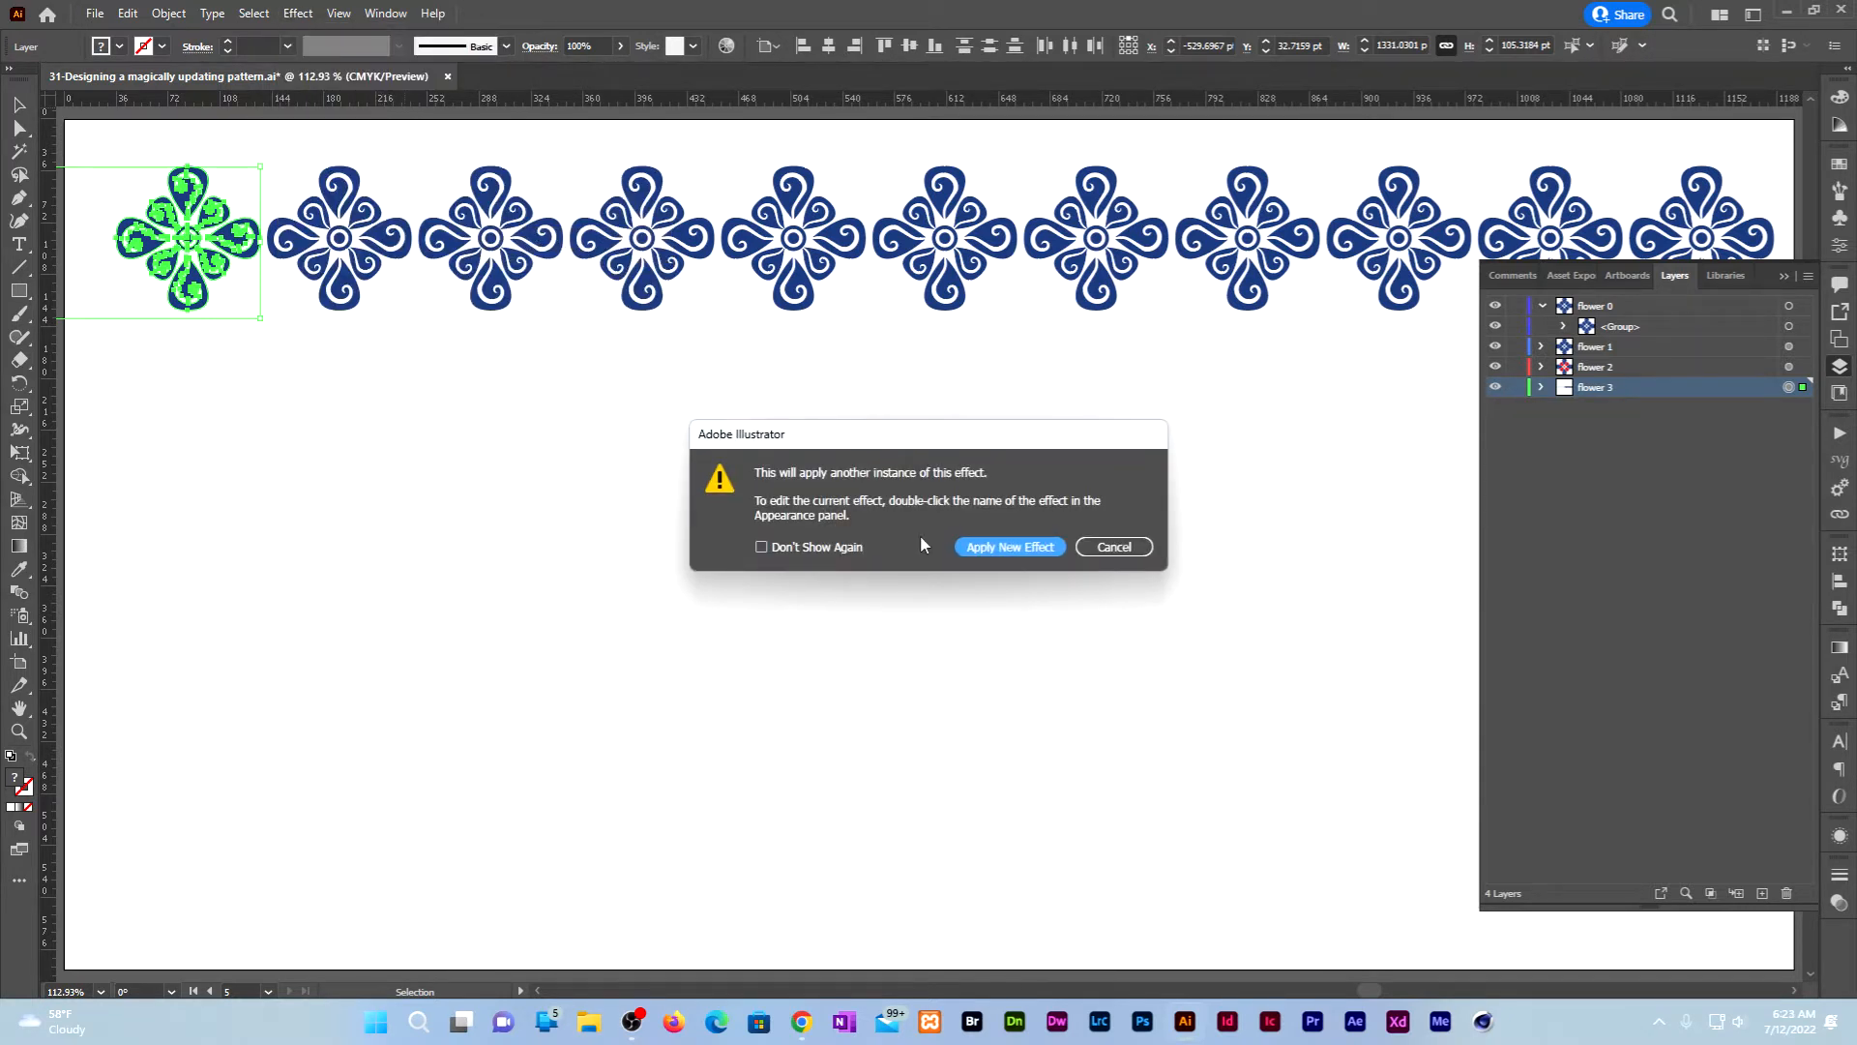
{"action": "left_click", "coordinate": [1010, 548]}
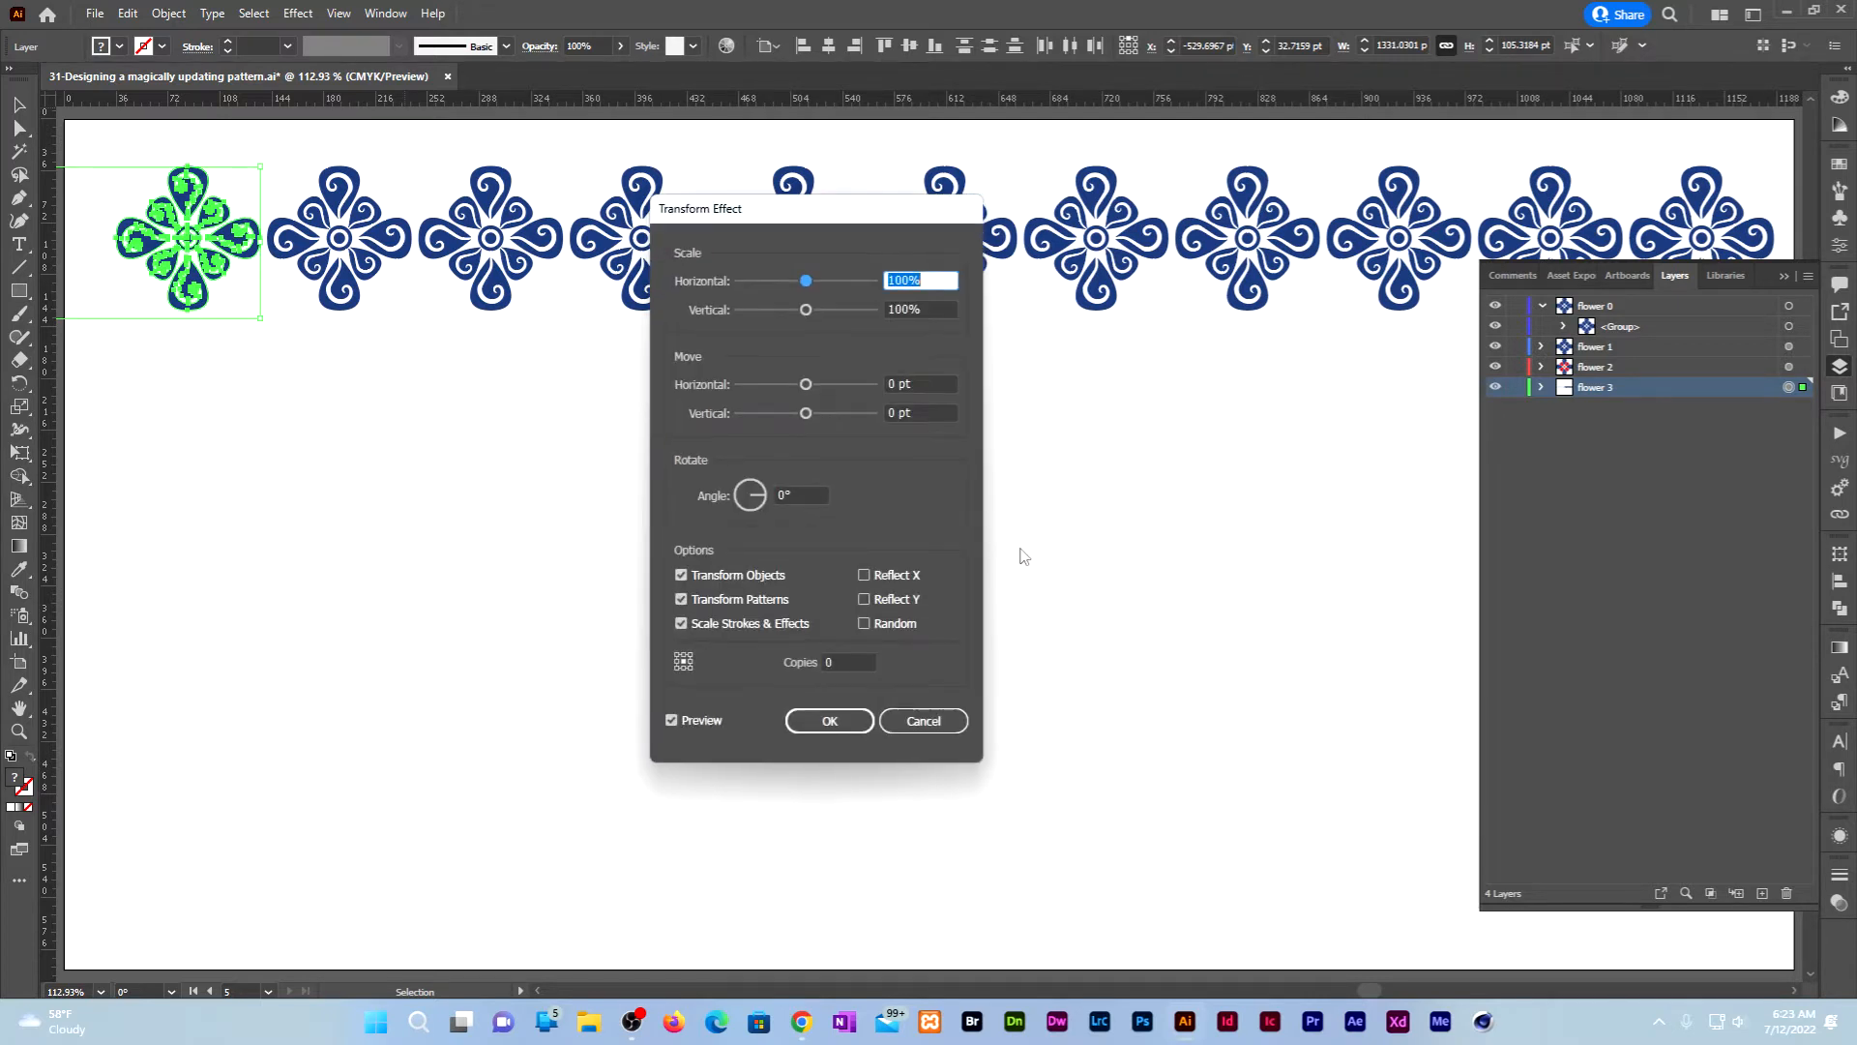
{"action": "left_click", "coordinate": [837, 658]}
{"action": "type", "text": "1"}
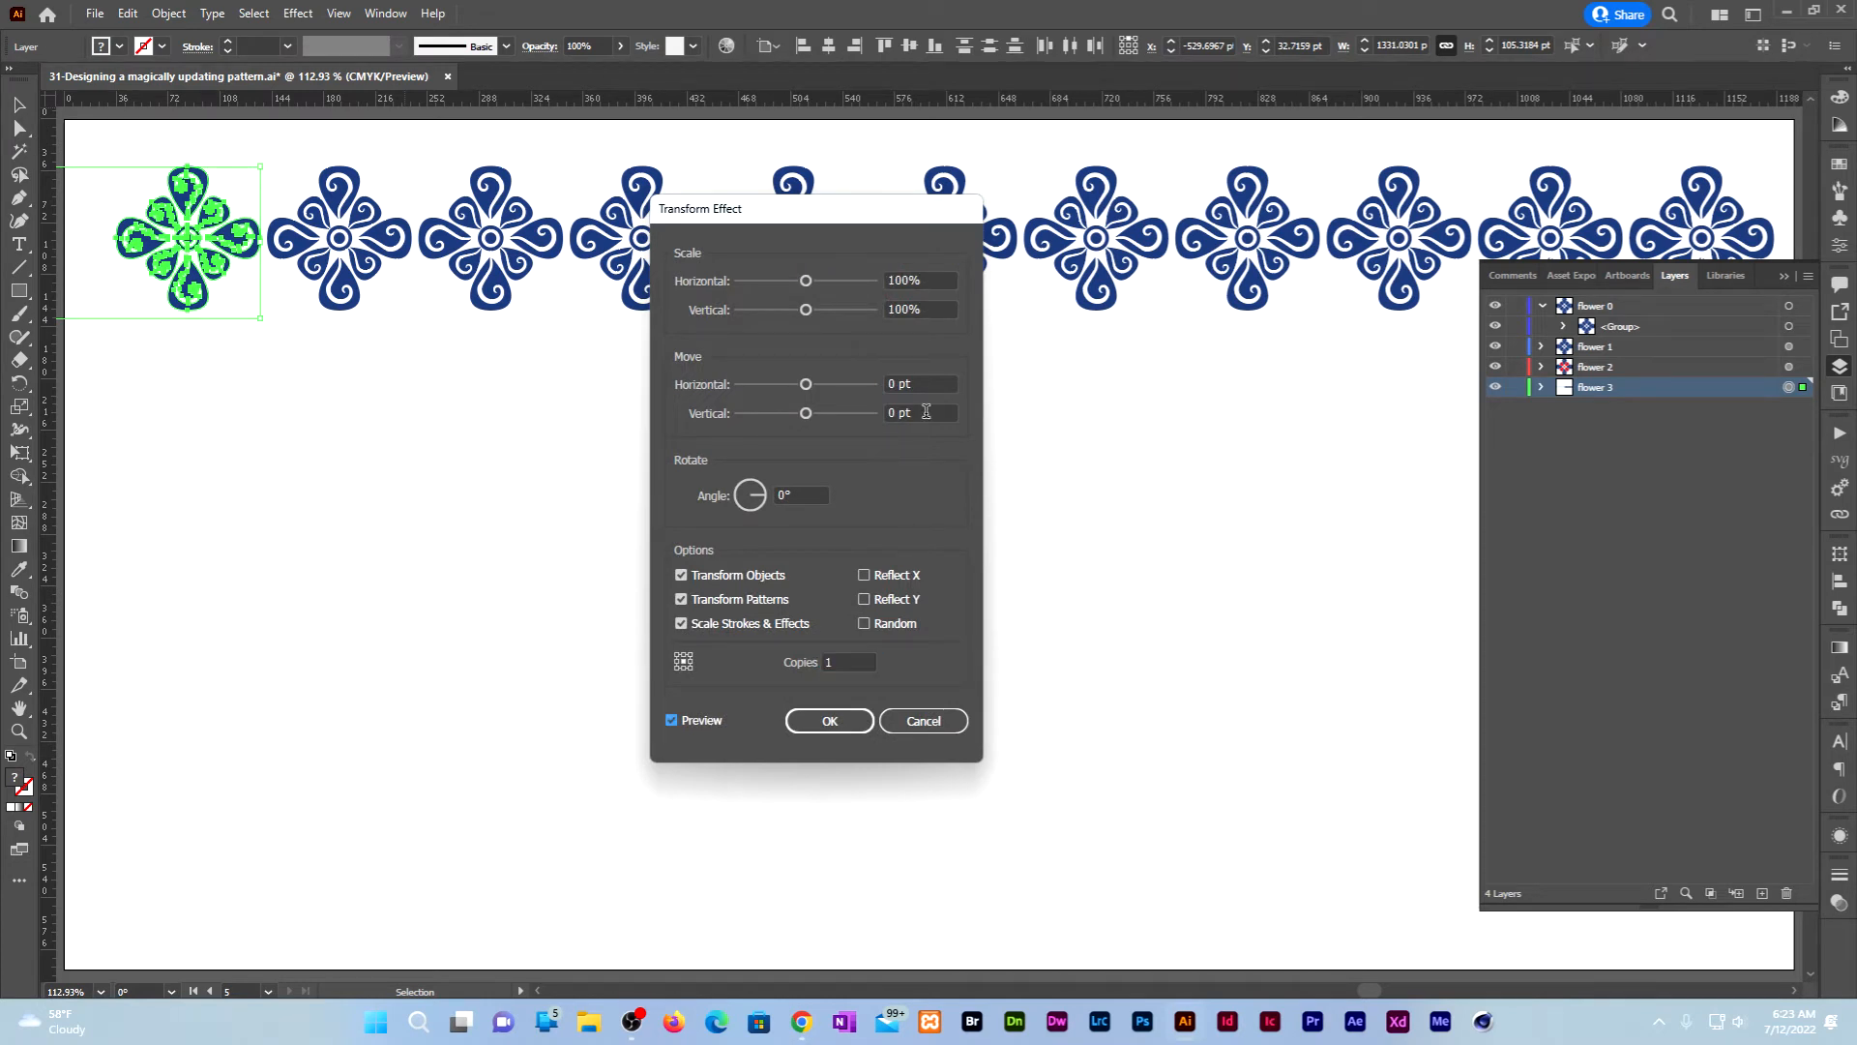
{"action": "left_click", "coordinate": [926, 411]}
{"action": "left_click_drag", "start_coordinate": [926, 411], "coordinate": [833, 385]}
{"action": "type", "text": "105"}
{"action": "key", "text": "Tab"}
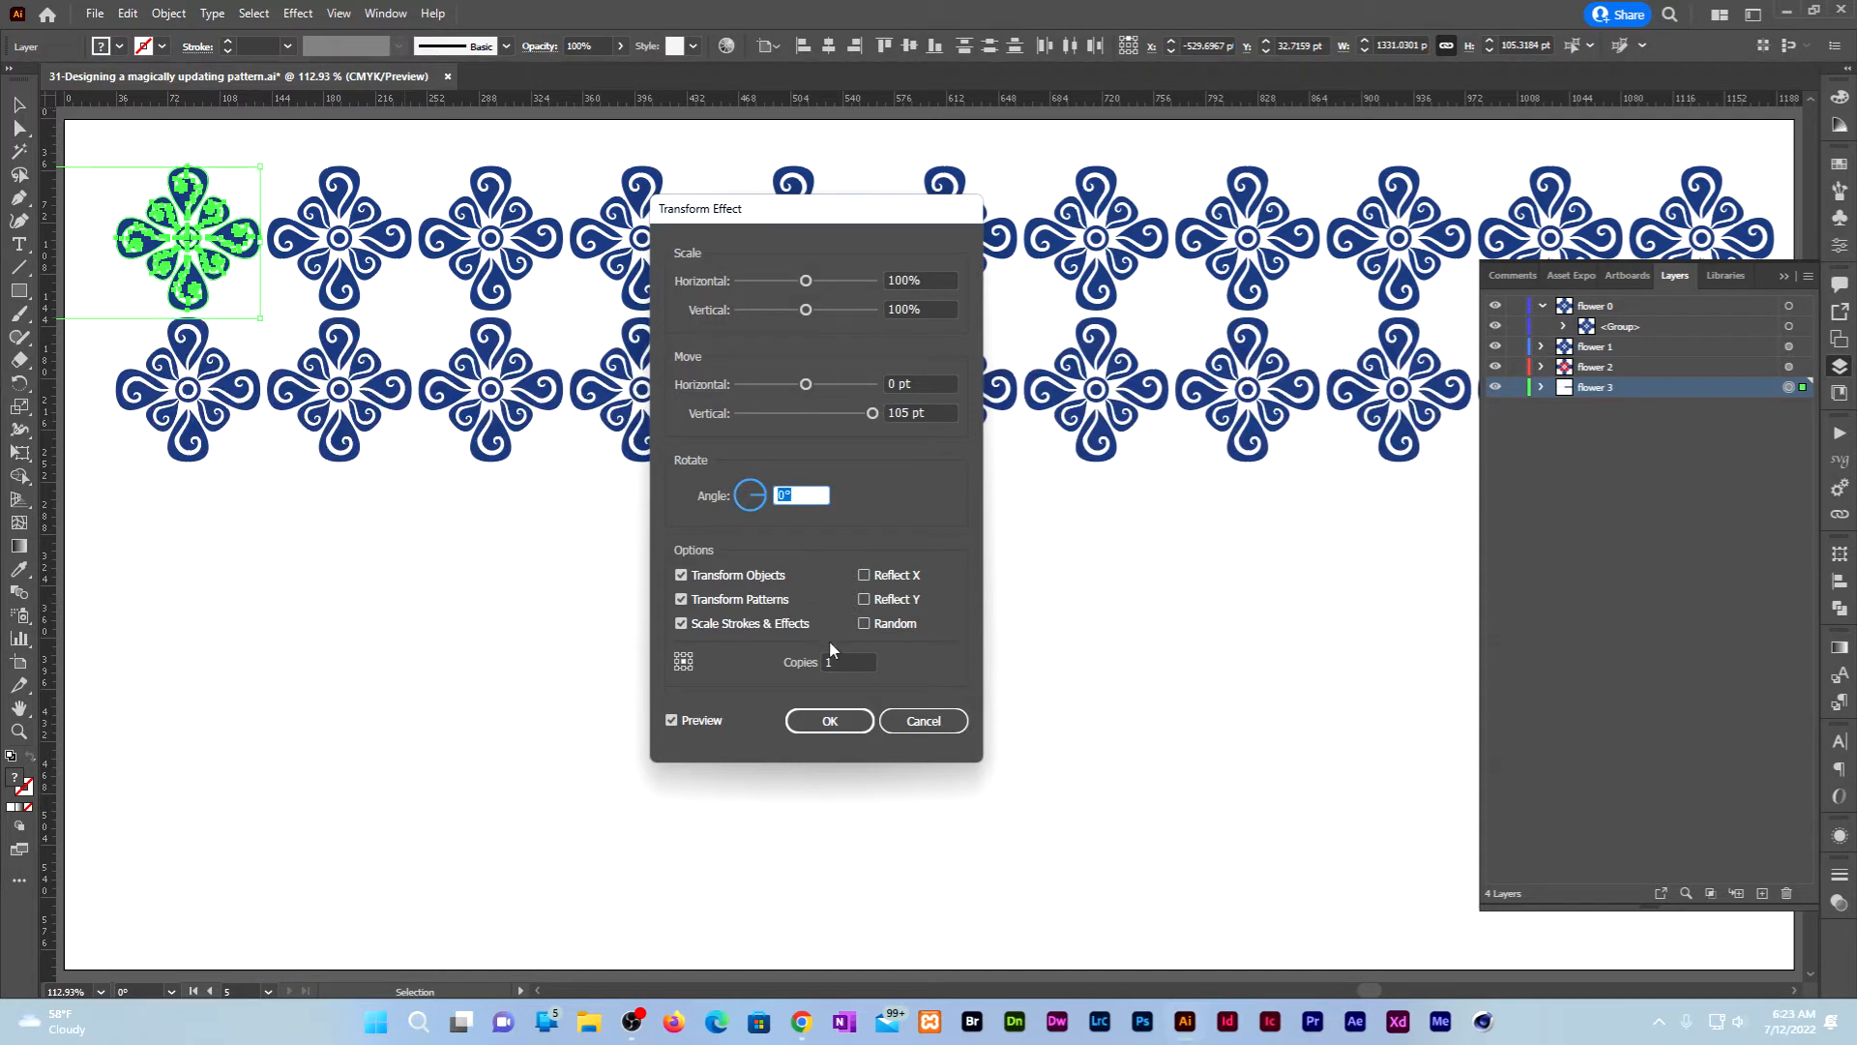
Step: Raise the second Transform effect's copies to 4, apply it and deselect the artwork
{"action": "left_click", "coordinate": [842, 662]}
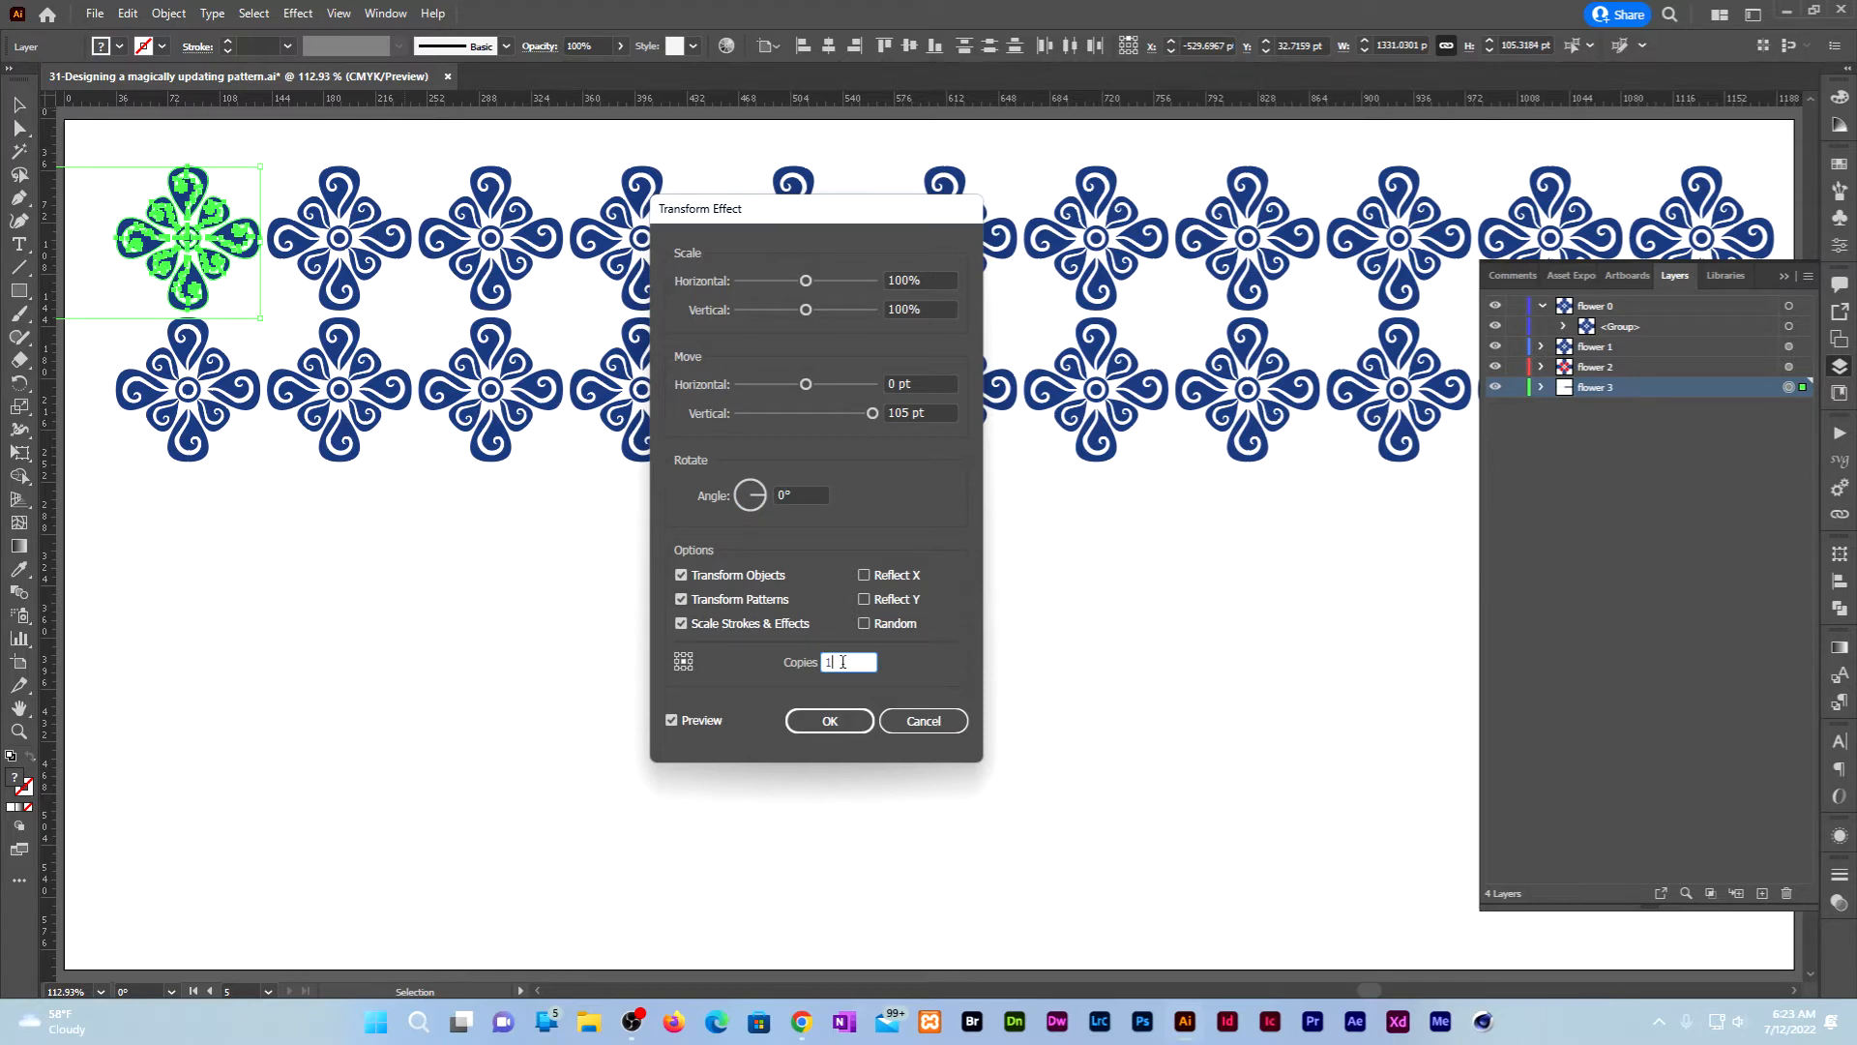
{"action": "key", "text": "Up"}
{"action": "key", "text": "Up"}
{"action": "key", "text": "Up"}
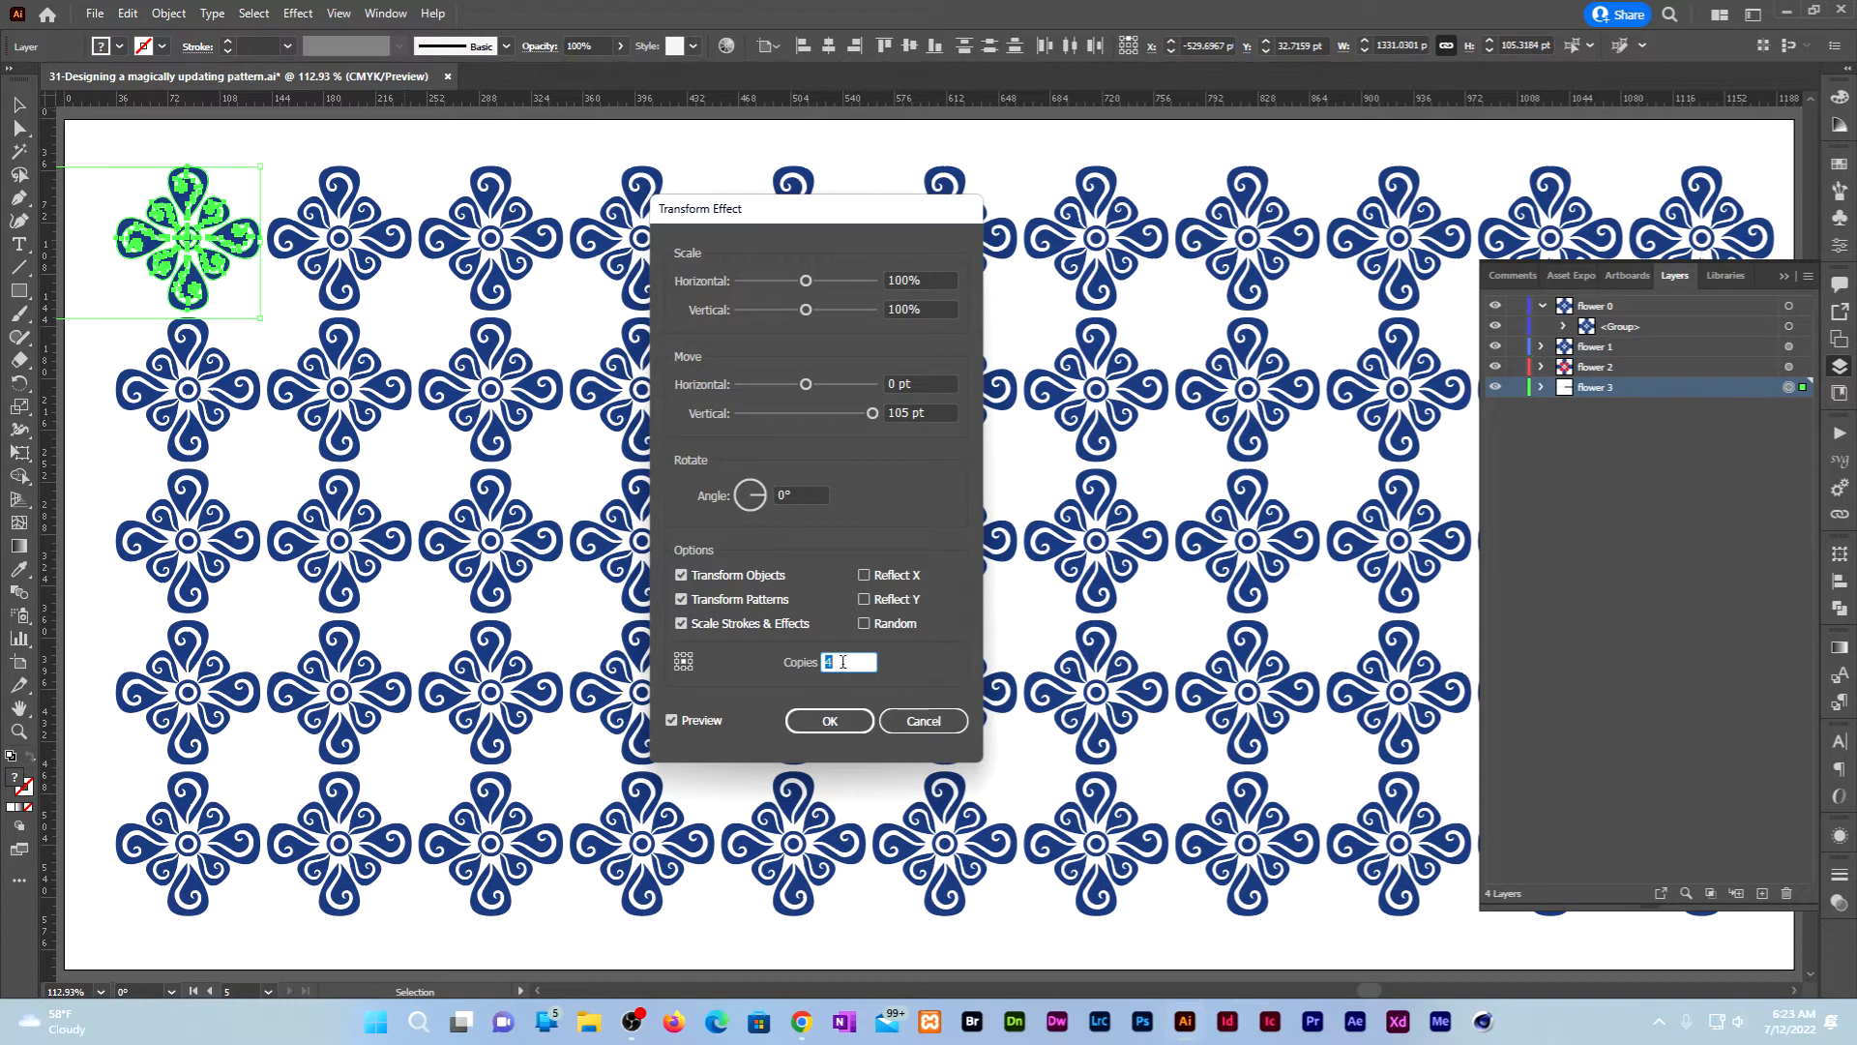
{"action": "left_click", "coordinate": [829, 721]}
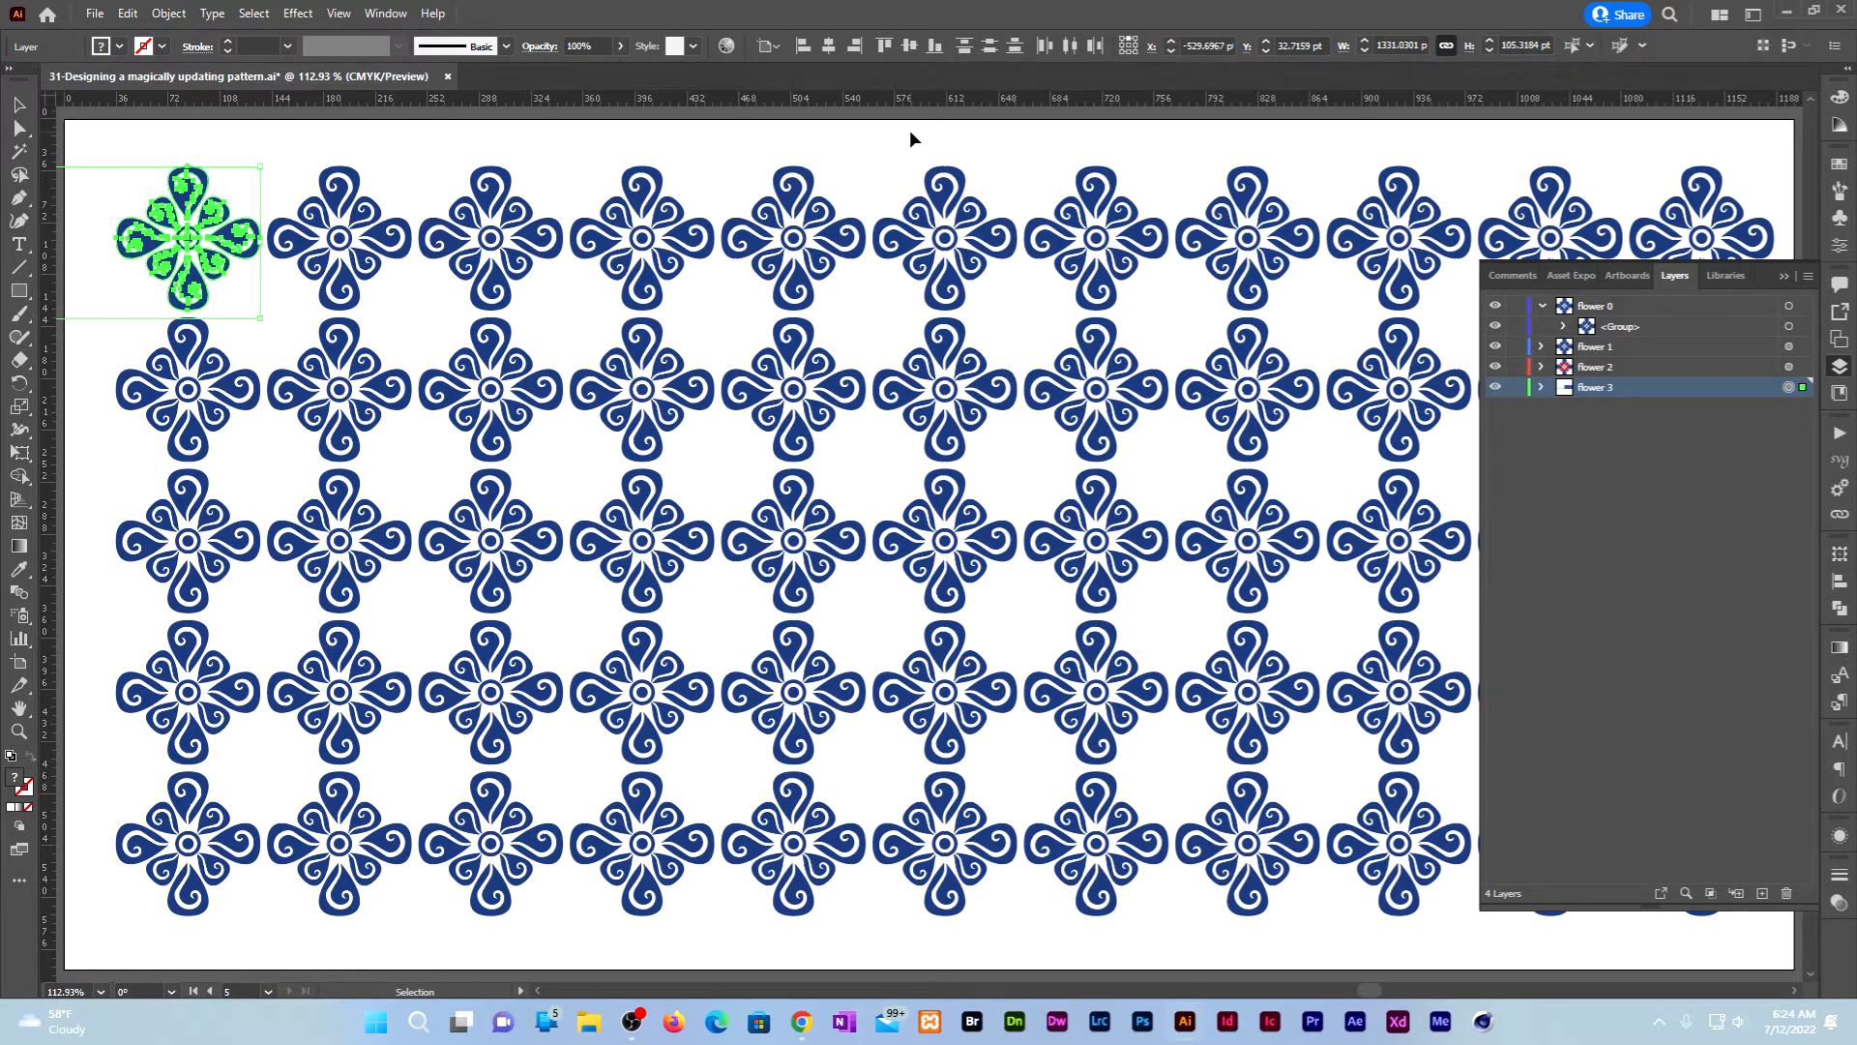
{"action": "left_click", "coordinate": [279, 138]}
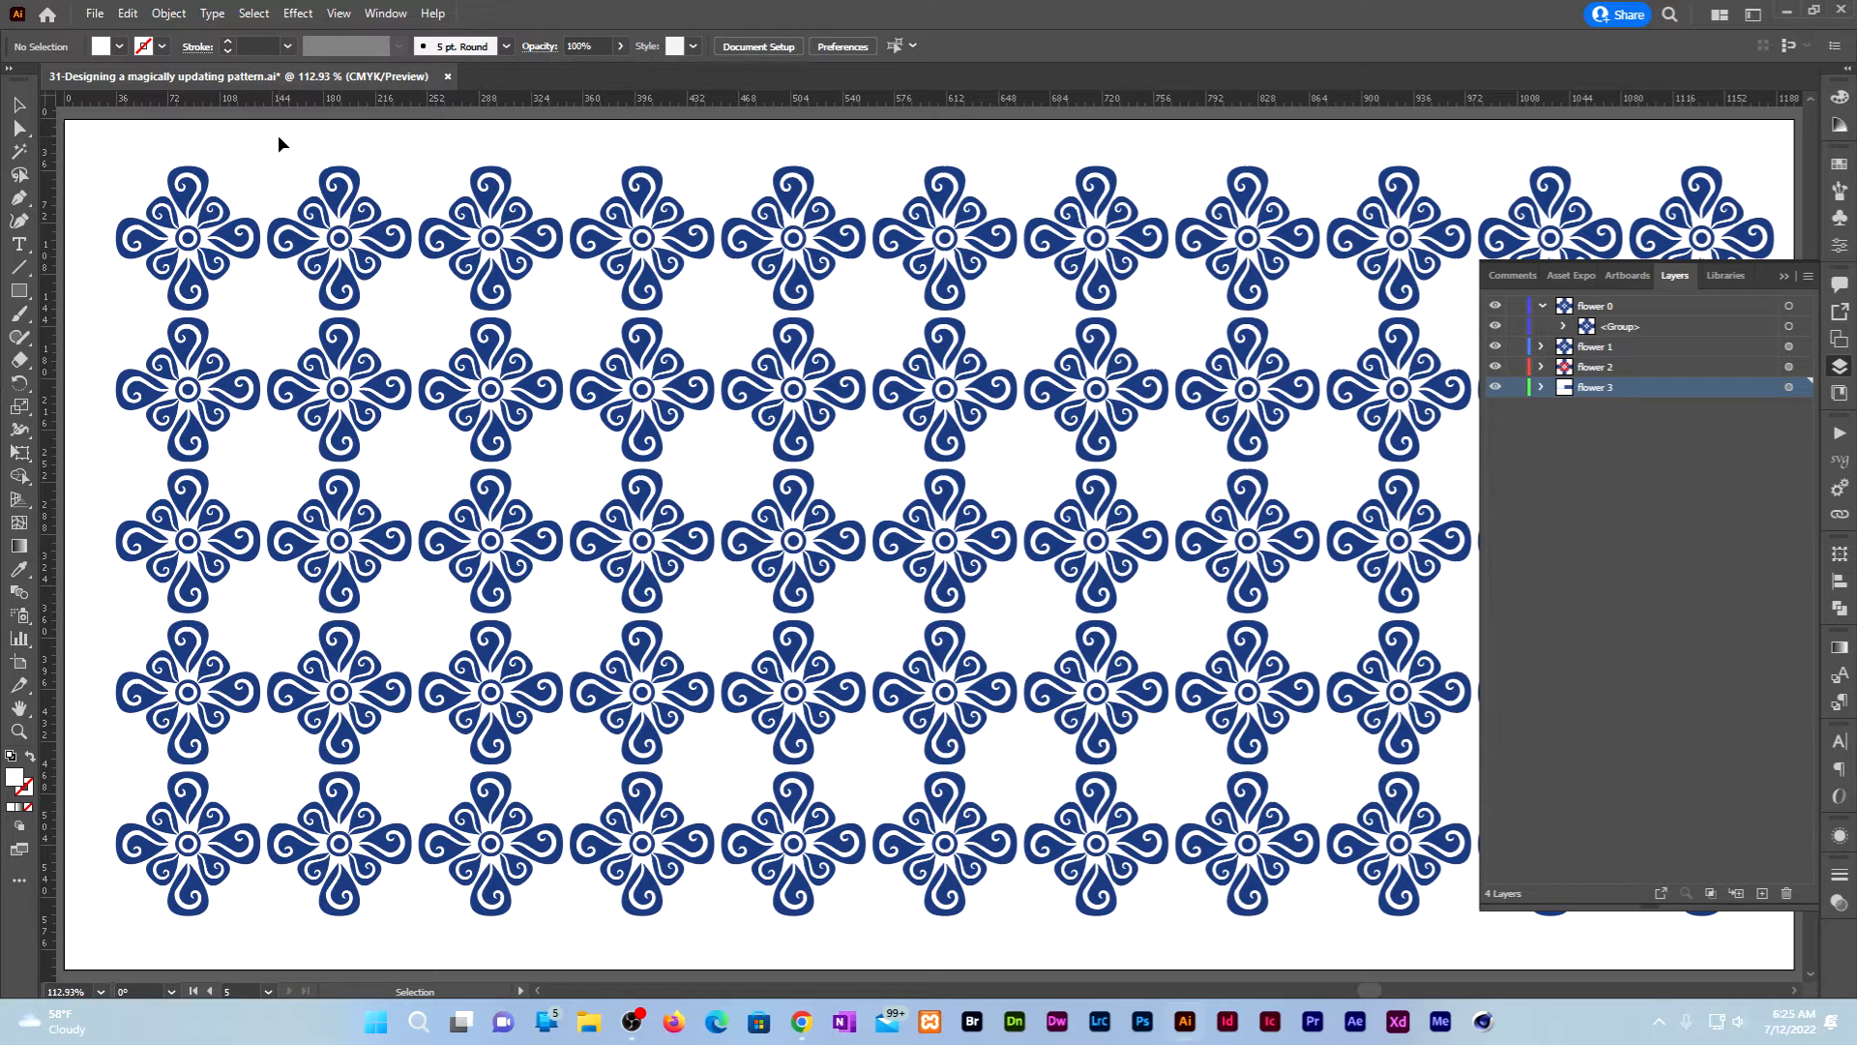
Step: Recolor the four small diagonal petals of the original flower red
{"action": "key", "text": "v"}
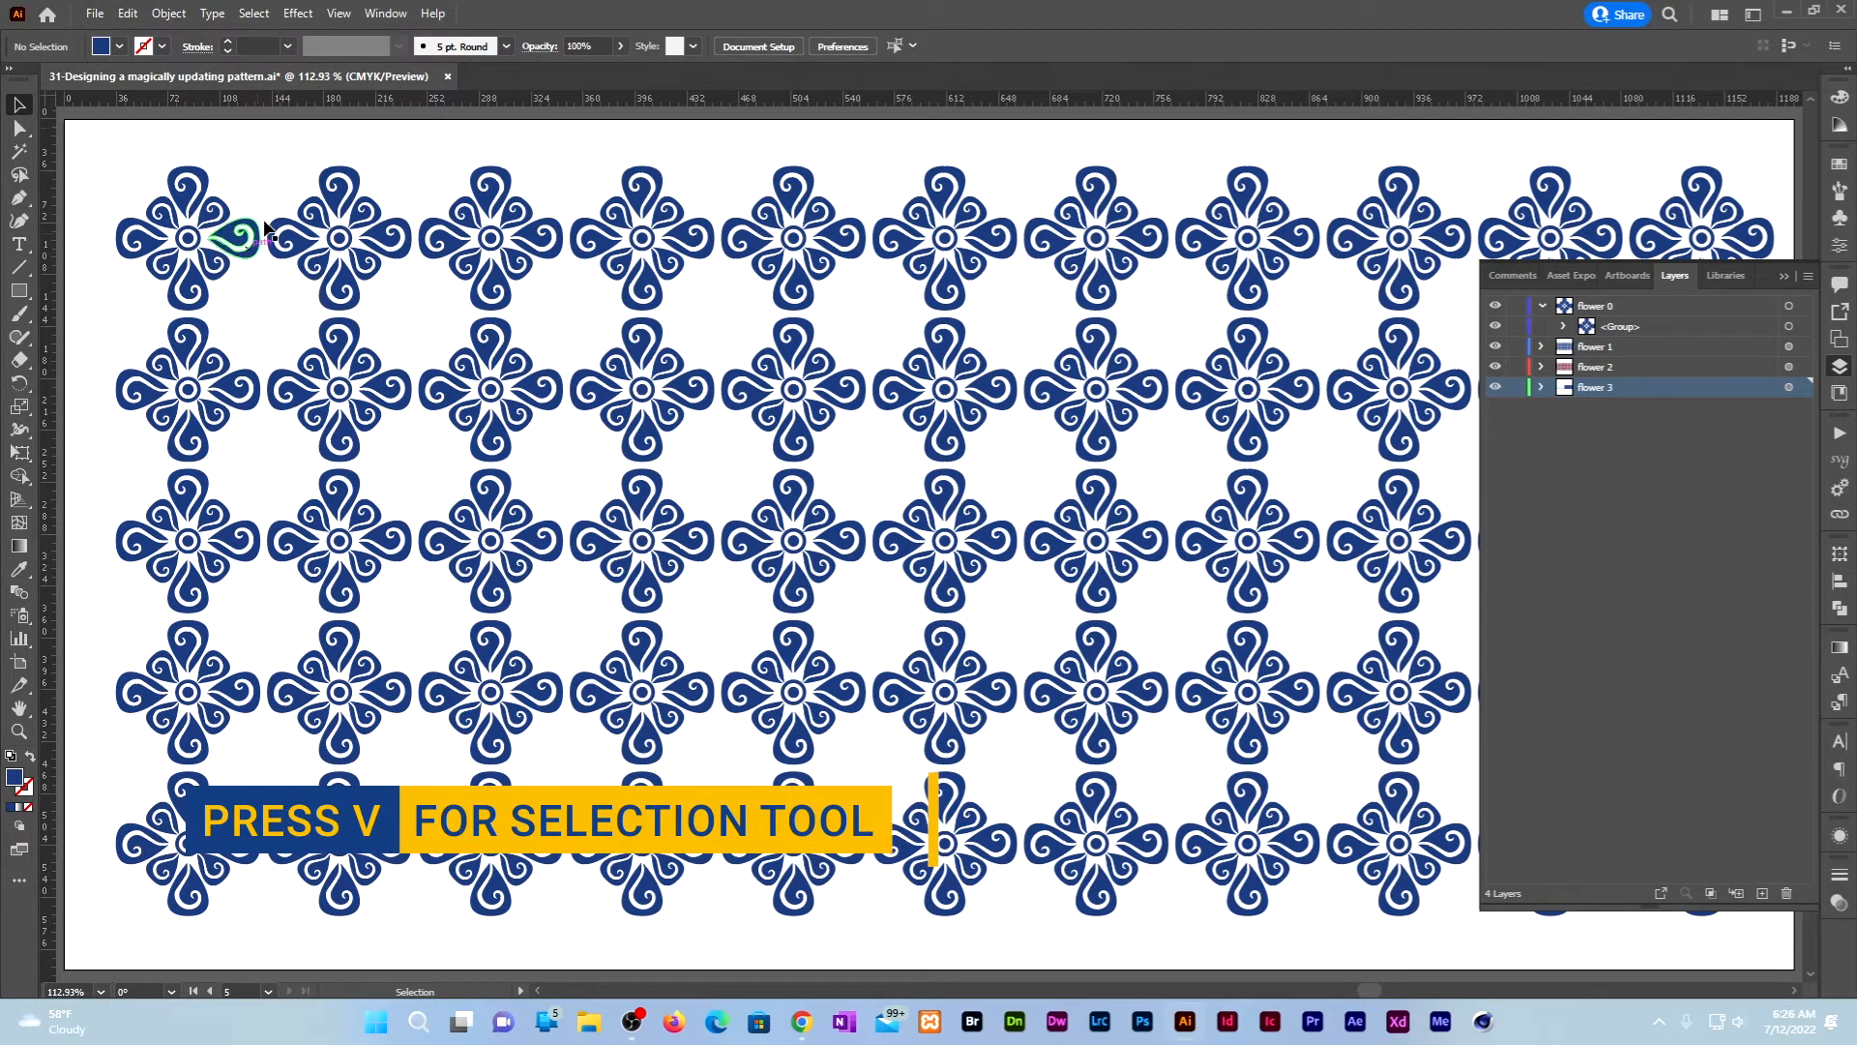
{"action": "left_click", "coordinate": [216, 273]}
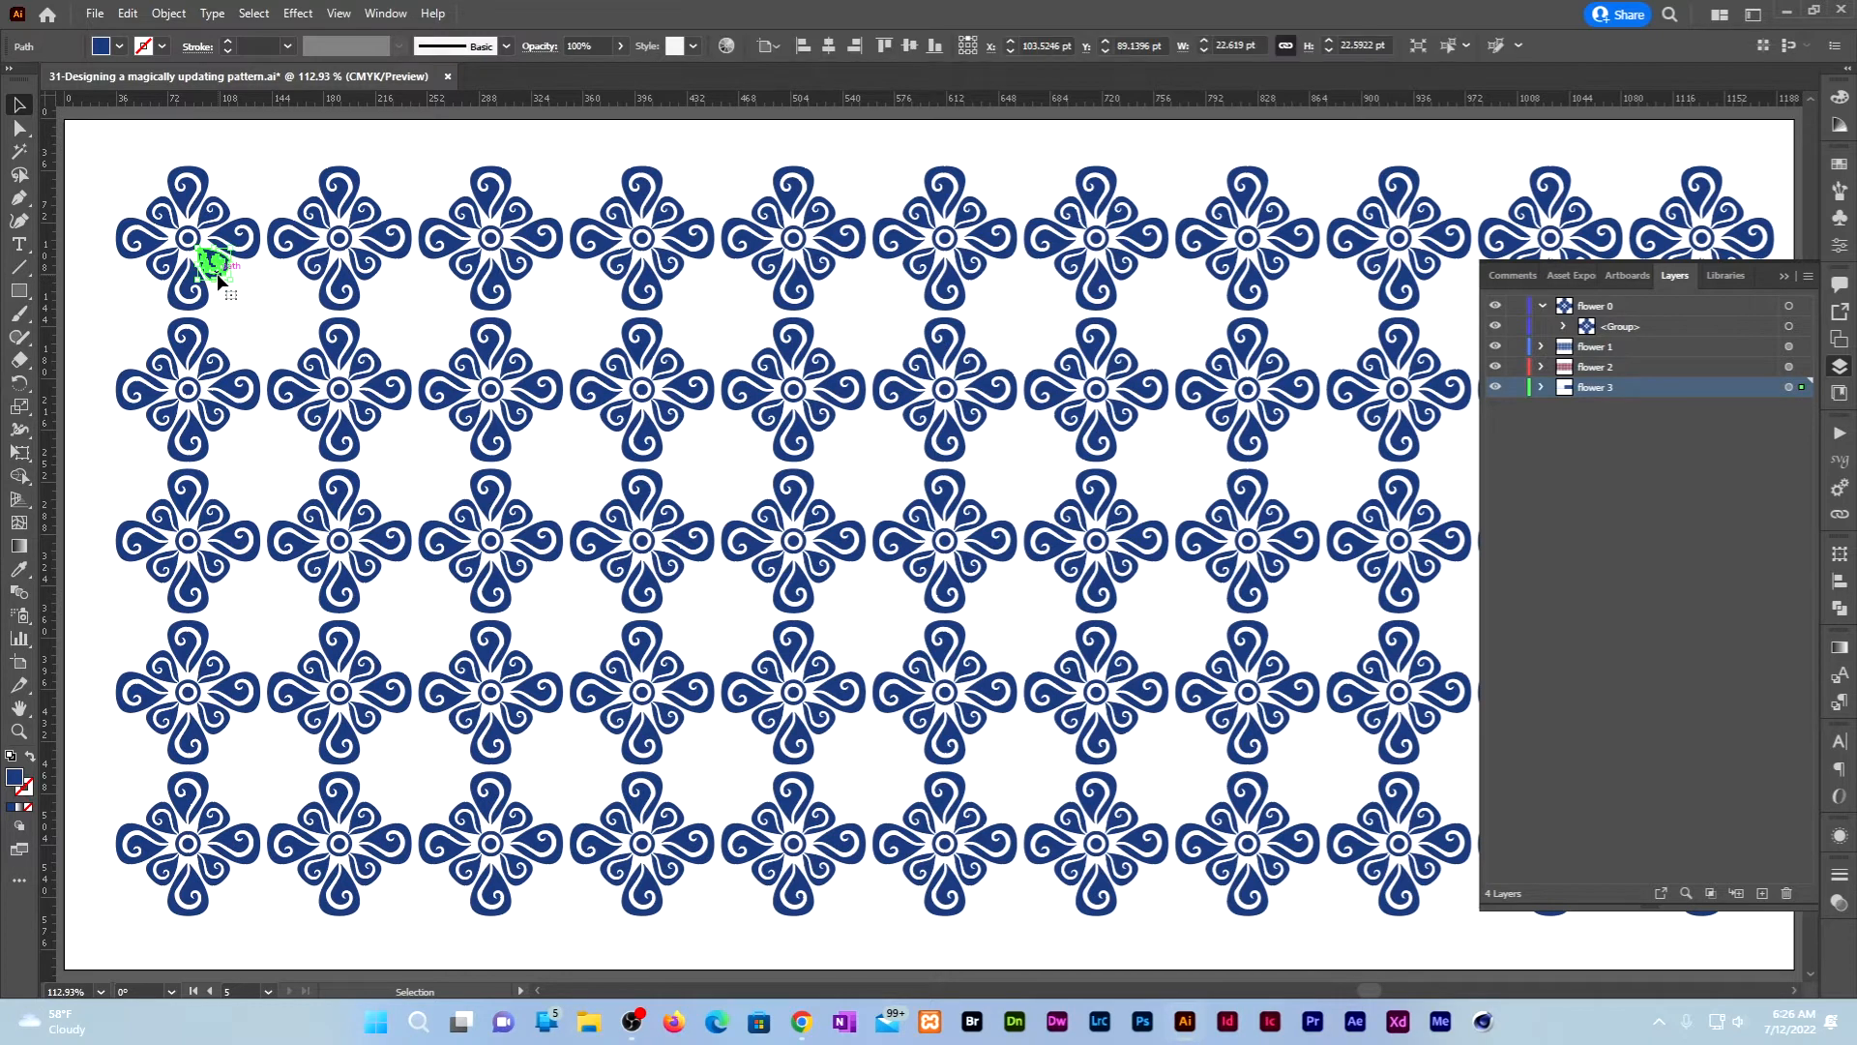
{"action": "left_click", "coordinate": [225, 215], "text": "shift"}
{"action": "left_click", "coordinate": [164, 212], "text": "shift"}
{"action": "left_click", "coordinate": [166, 271], "text": "shift"}
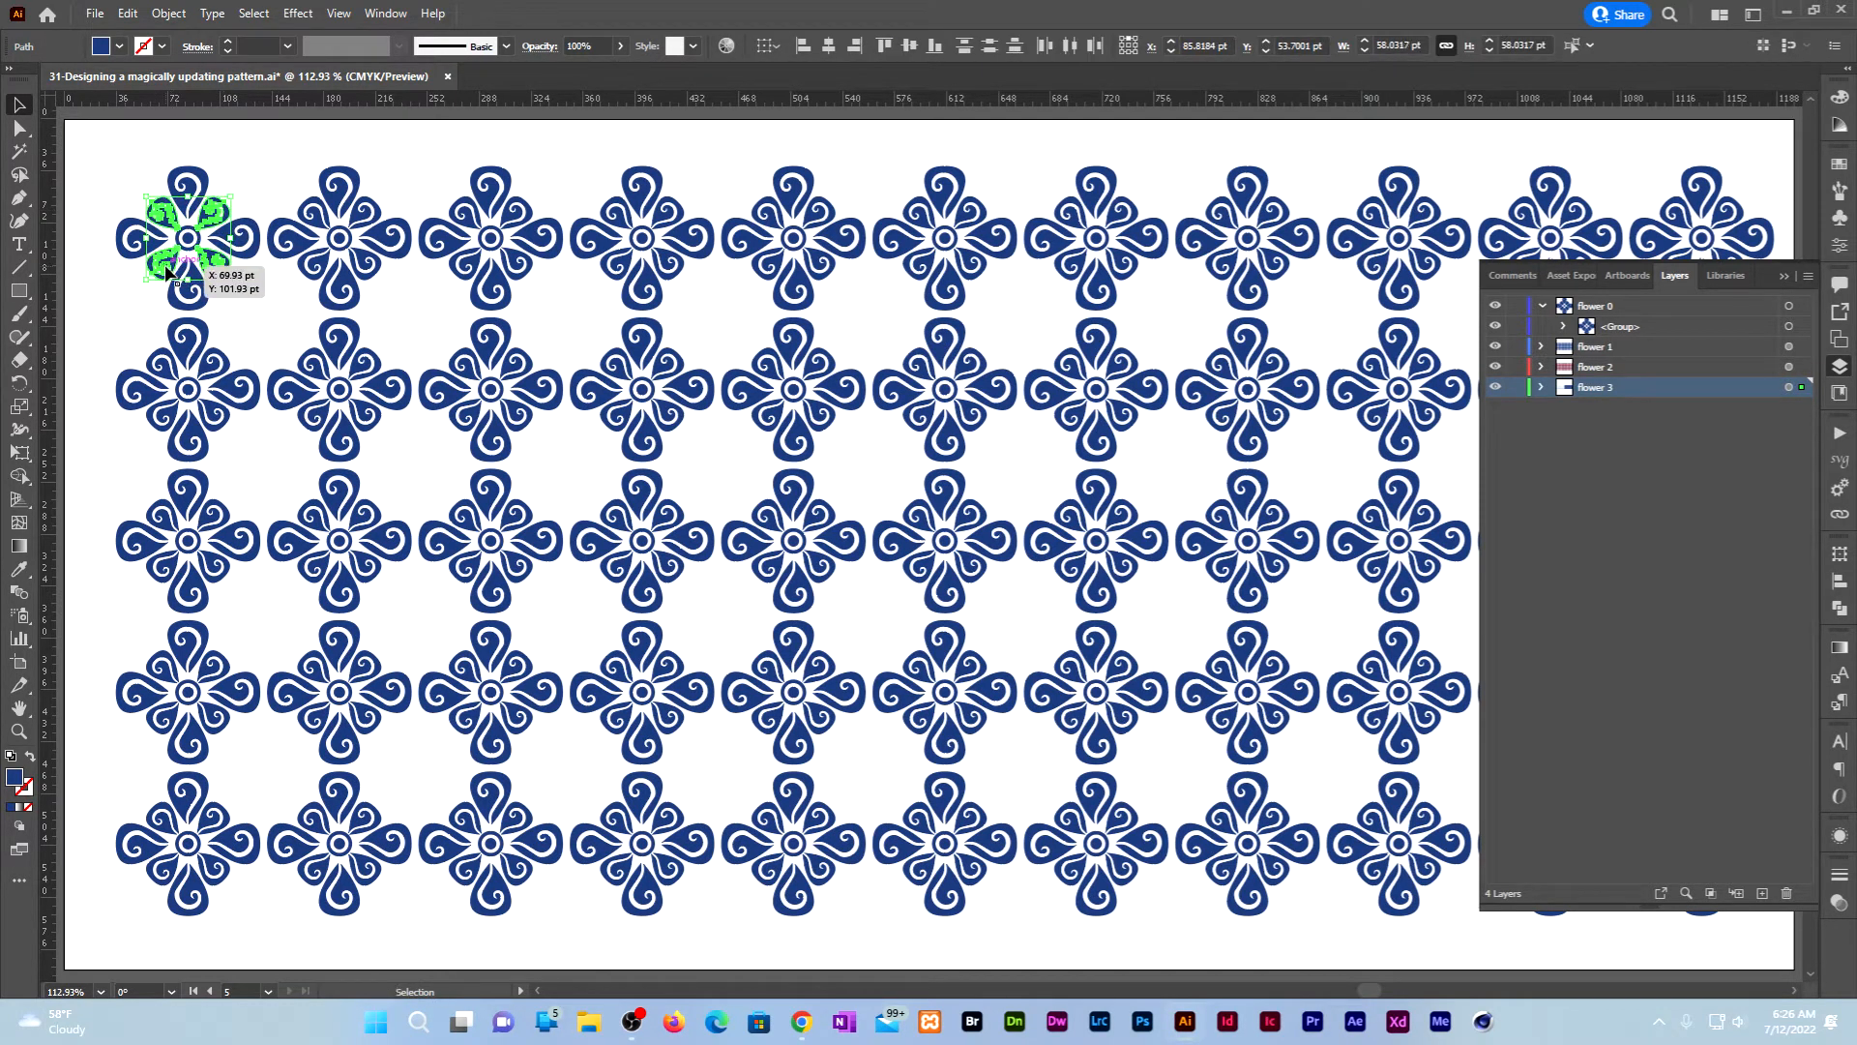
{"action": "left_click", "coordinate": [1840, 163]}
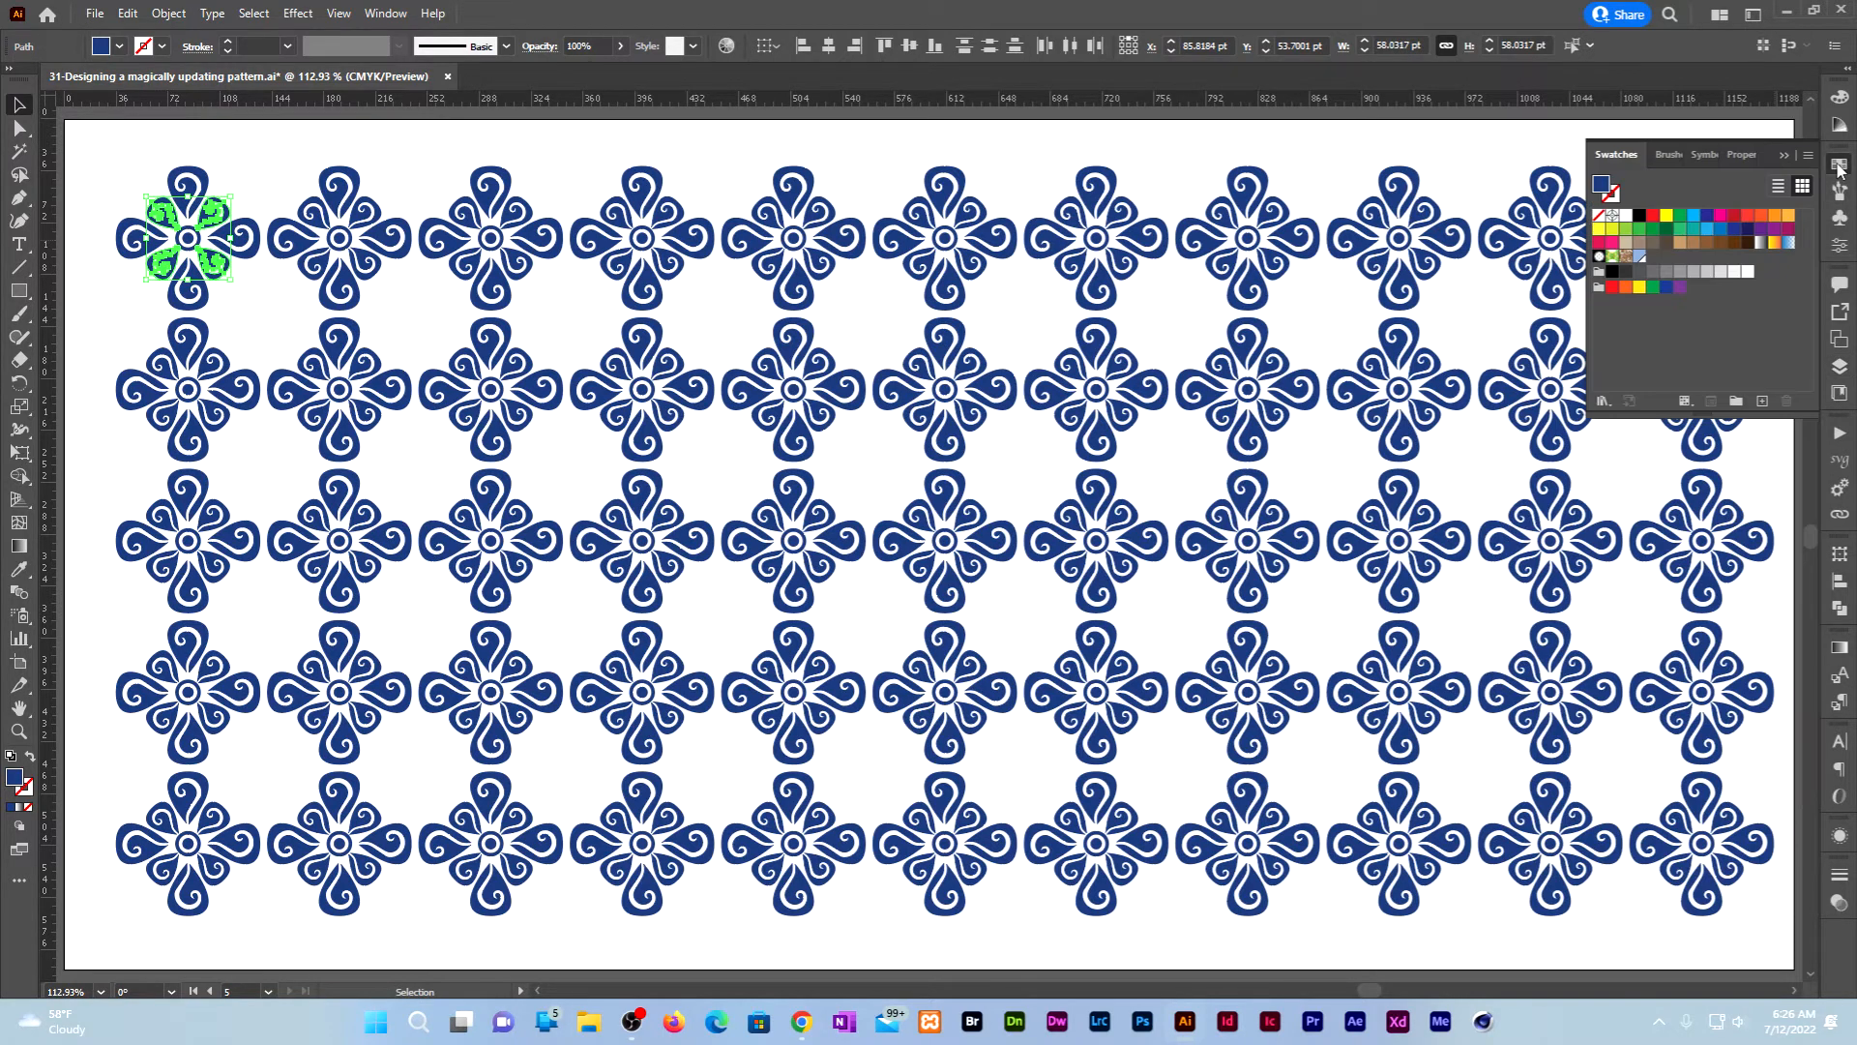
{"action": "left_click", "coordinate": [1652, 216]}
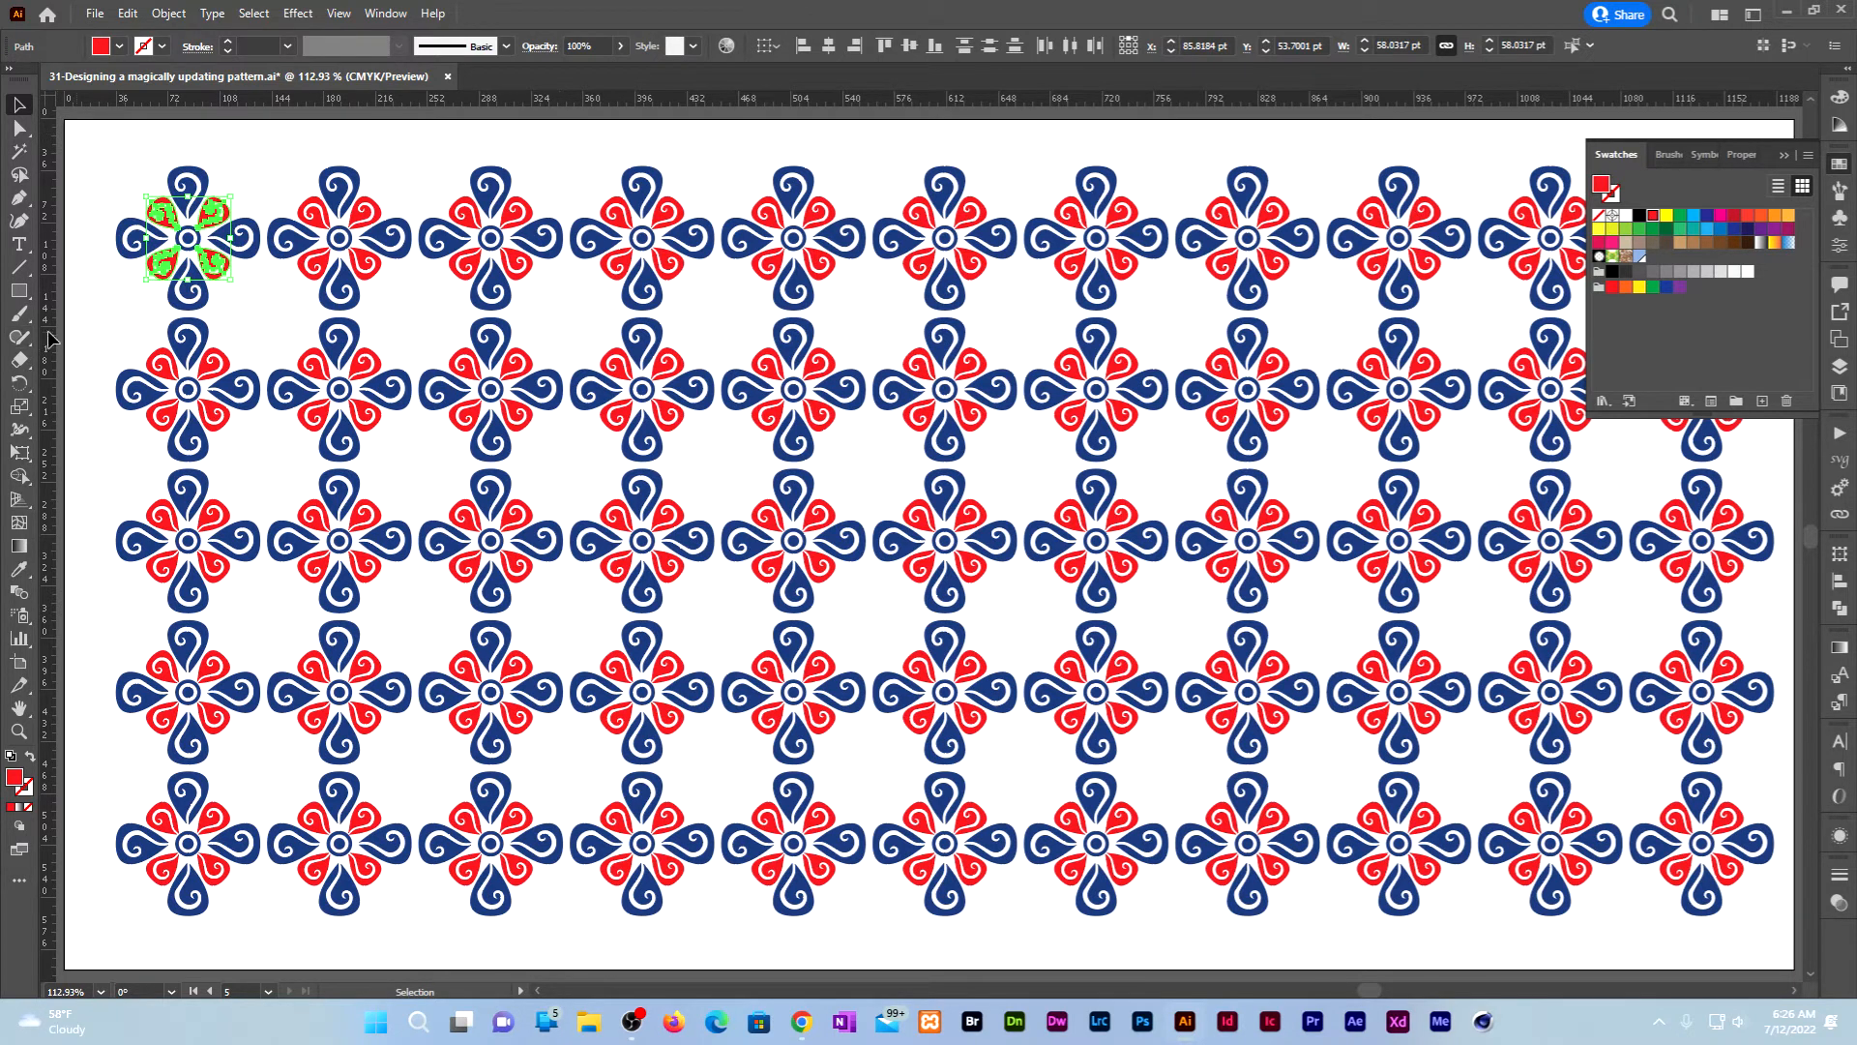
{"action": "left_click", "coordinate": [131, 167]}
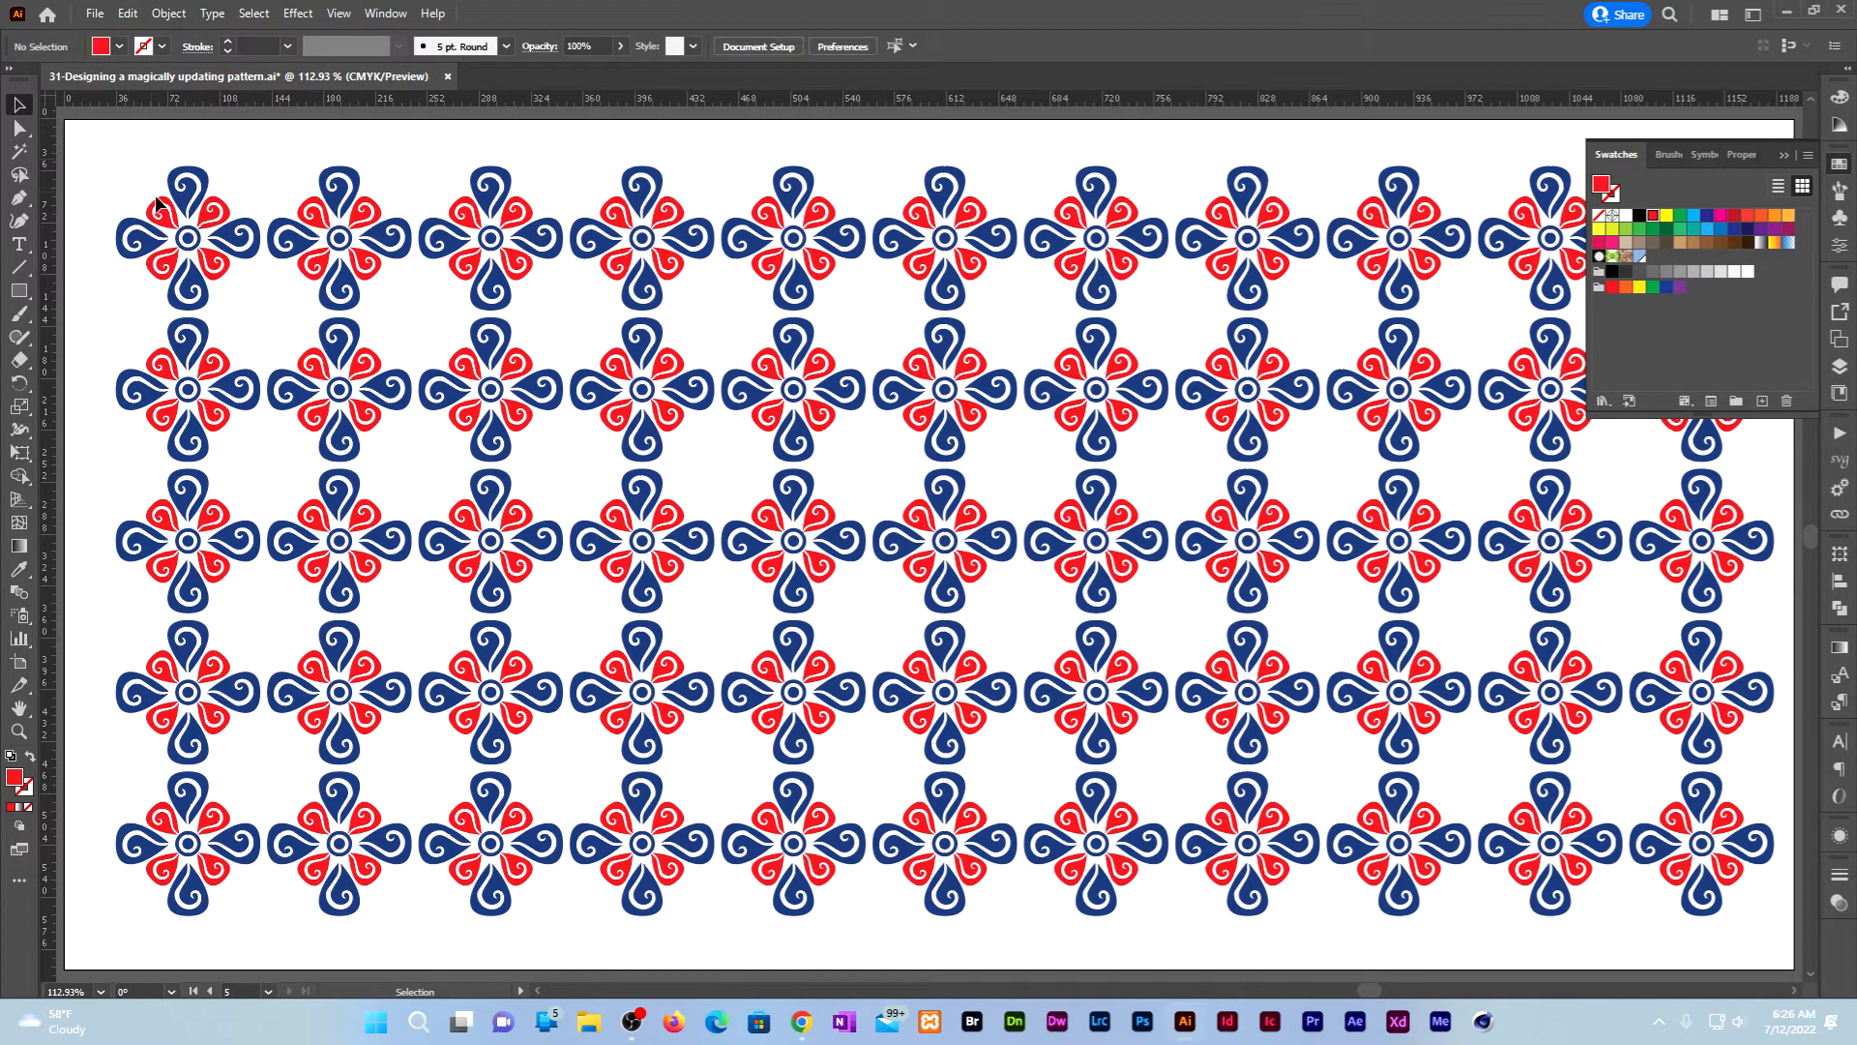
Step: Fill the circle at the original flower's center with red and deselect it
{"action": "left_click", "coordinate": [188, 238]}
{"action": "left_click", "coordinate": [1653, 214]}
{"action": "left_click", "coordinate": [431, 135]}
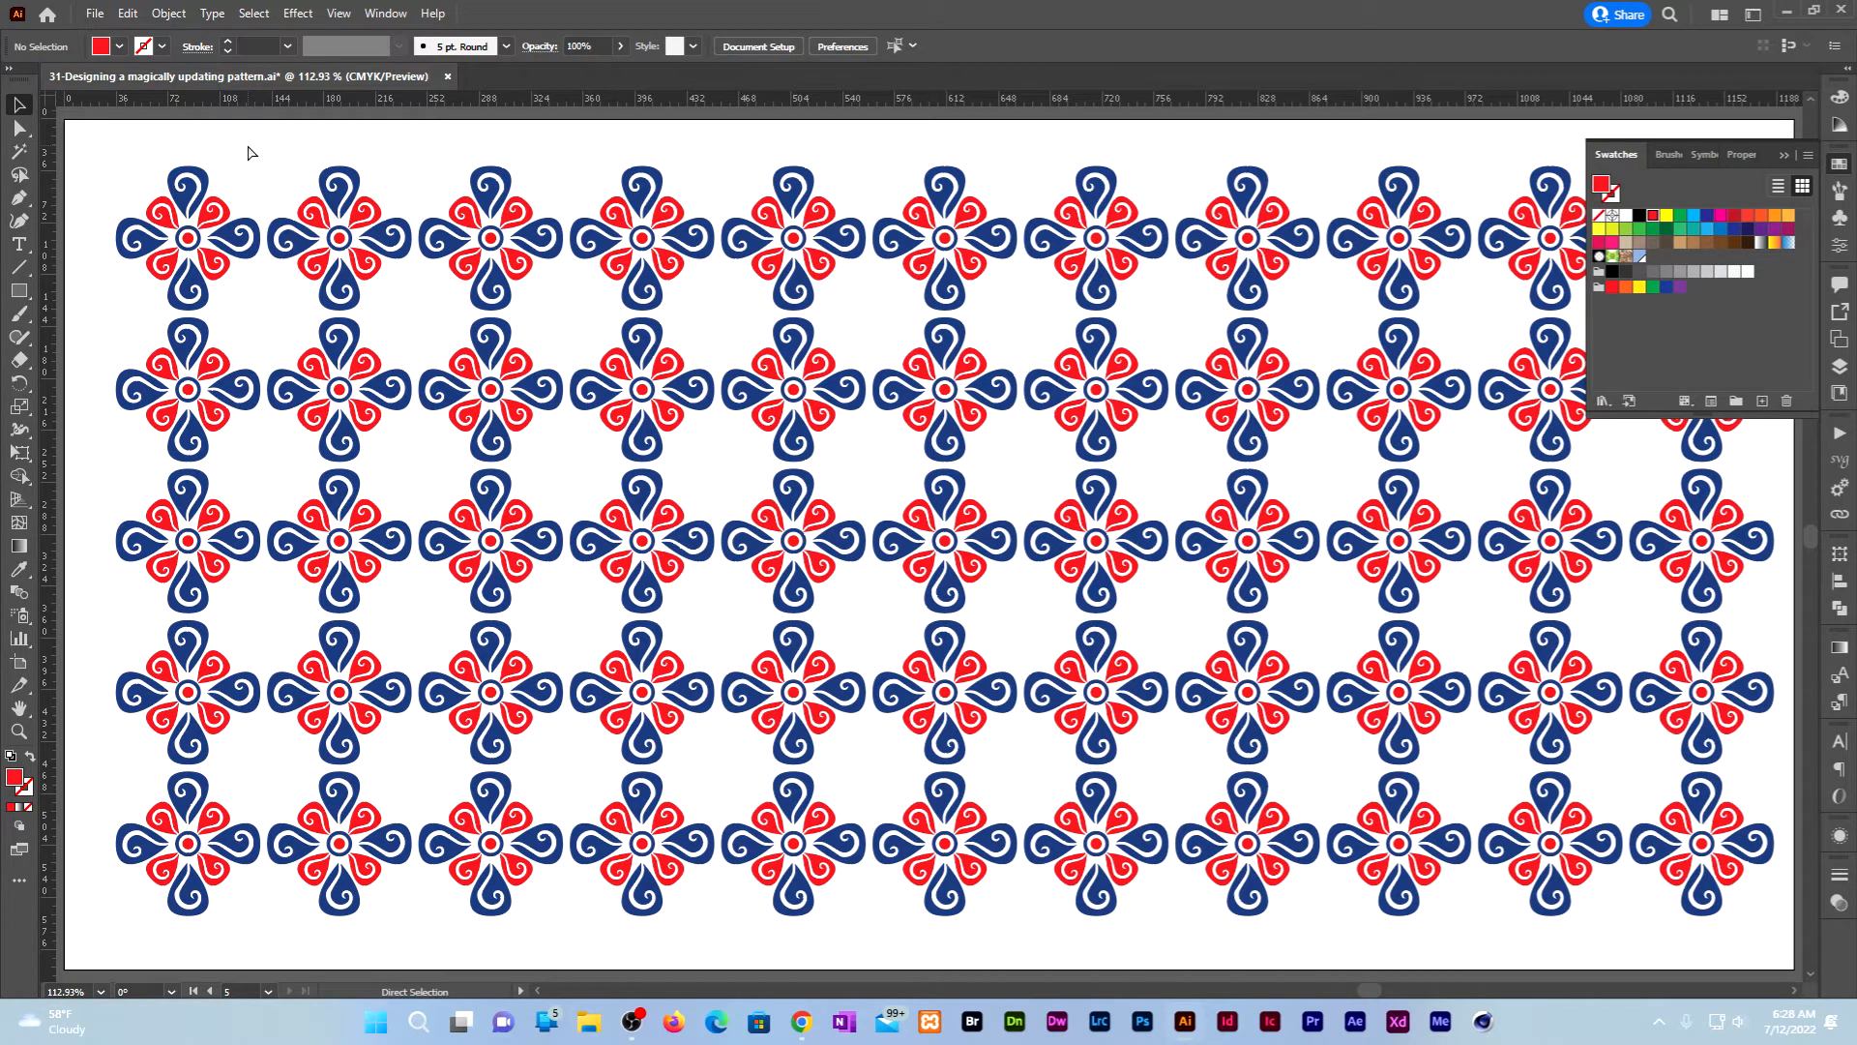
Step: In outline view, draw a square of about 100 pt centered on the original flower, enclosing its petals
{"action": "key", "text": "ctrl+y"}
{"action": "key", "text": "m"}
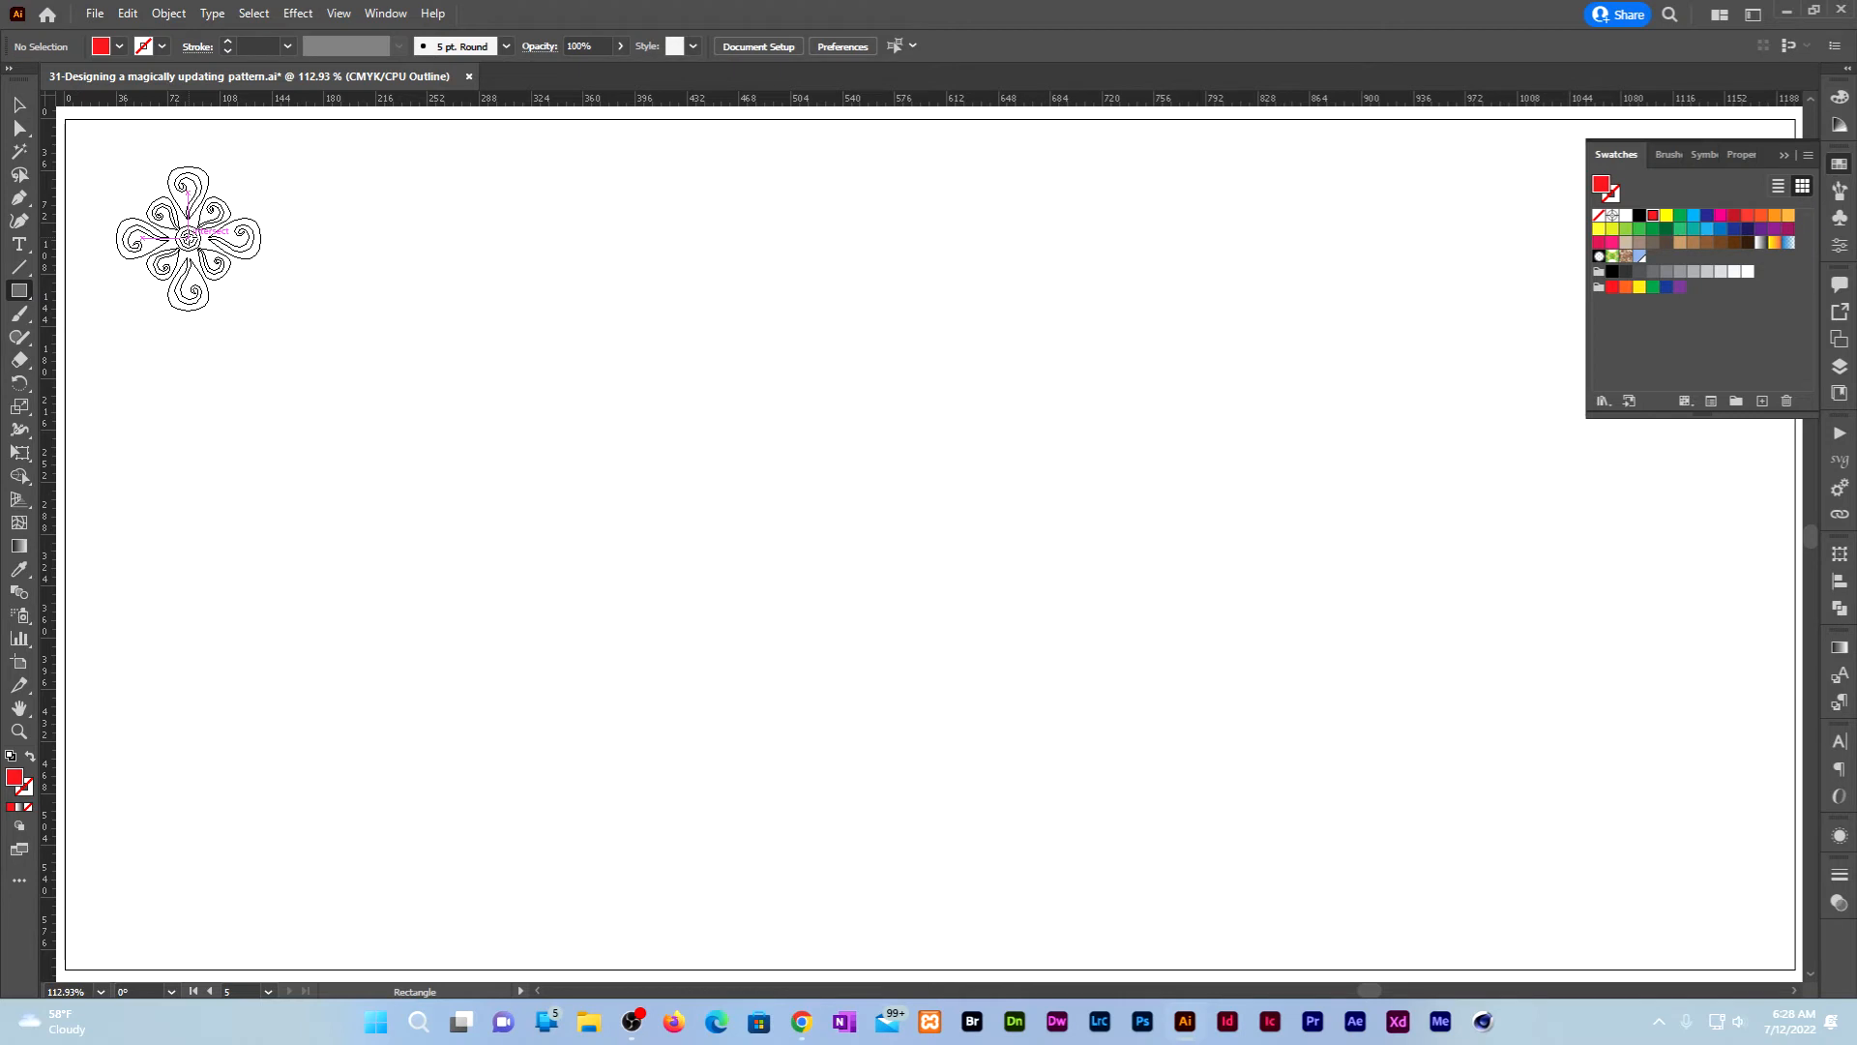
{"action": "left_click_drag", "start_coordinate": [189, 237], "coordinate": [261, 311]}
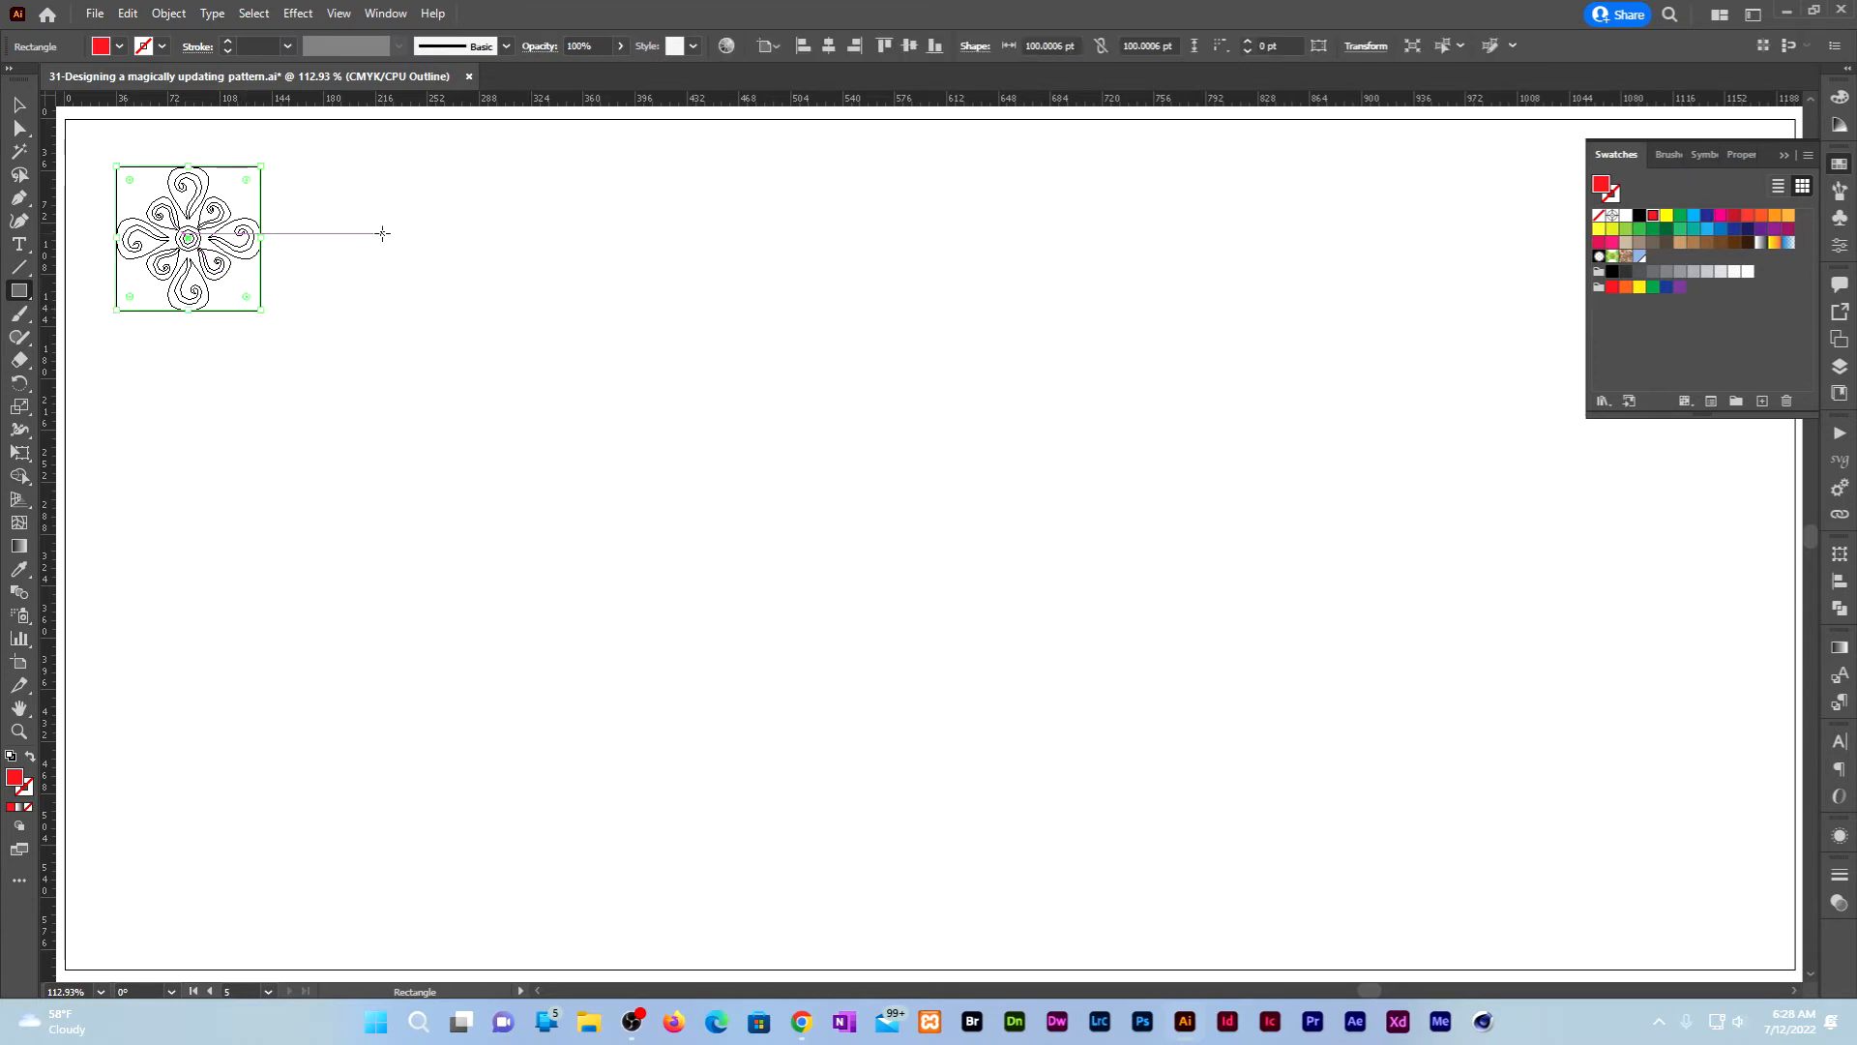
Step: Return to the preview display, fill the square around the original flower light gray and send it behind the flower
{"action": "key", "text": "ctrl+y"}
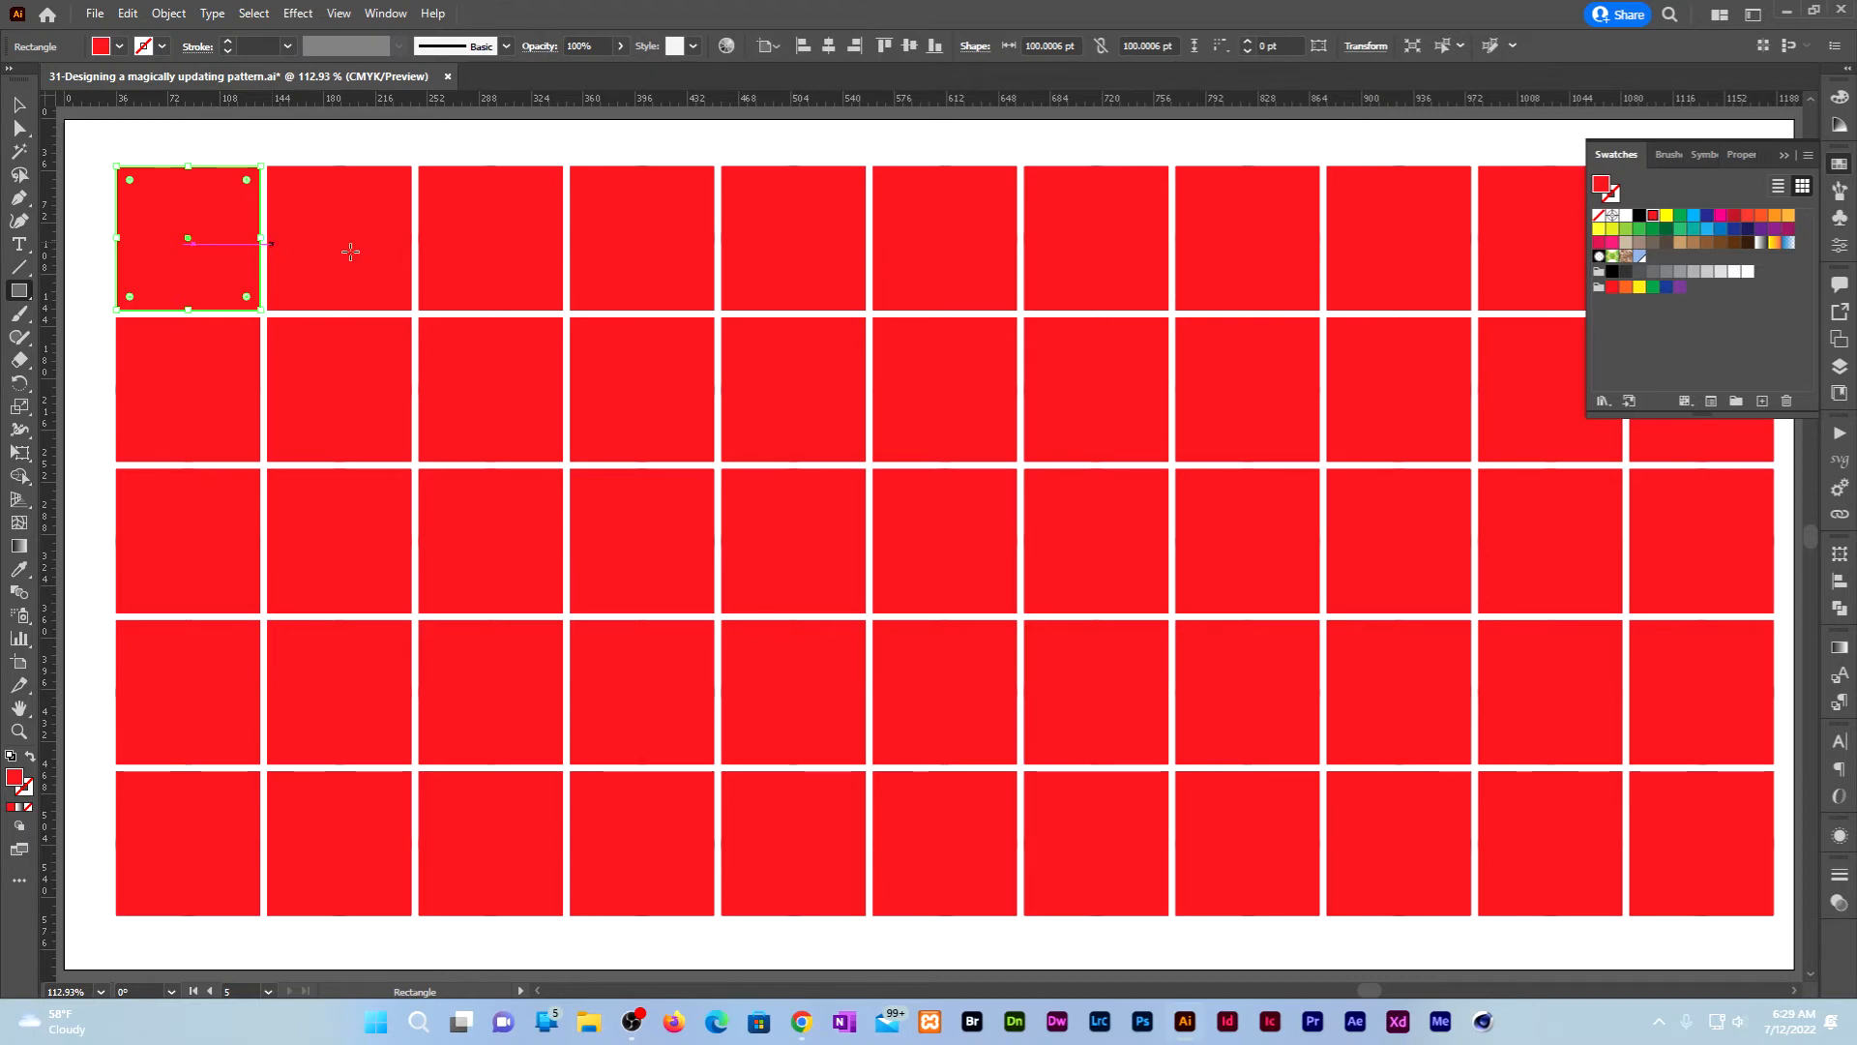
{"action": "left_click", "coordinate": [1734, 271]}
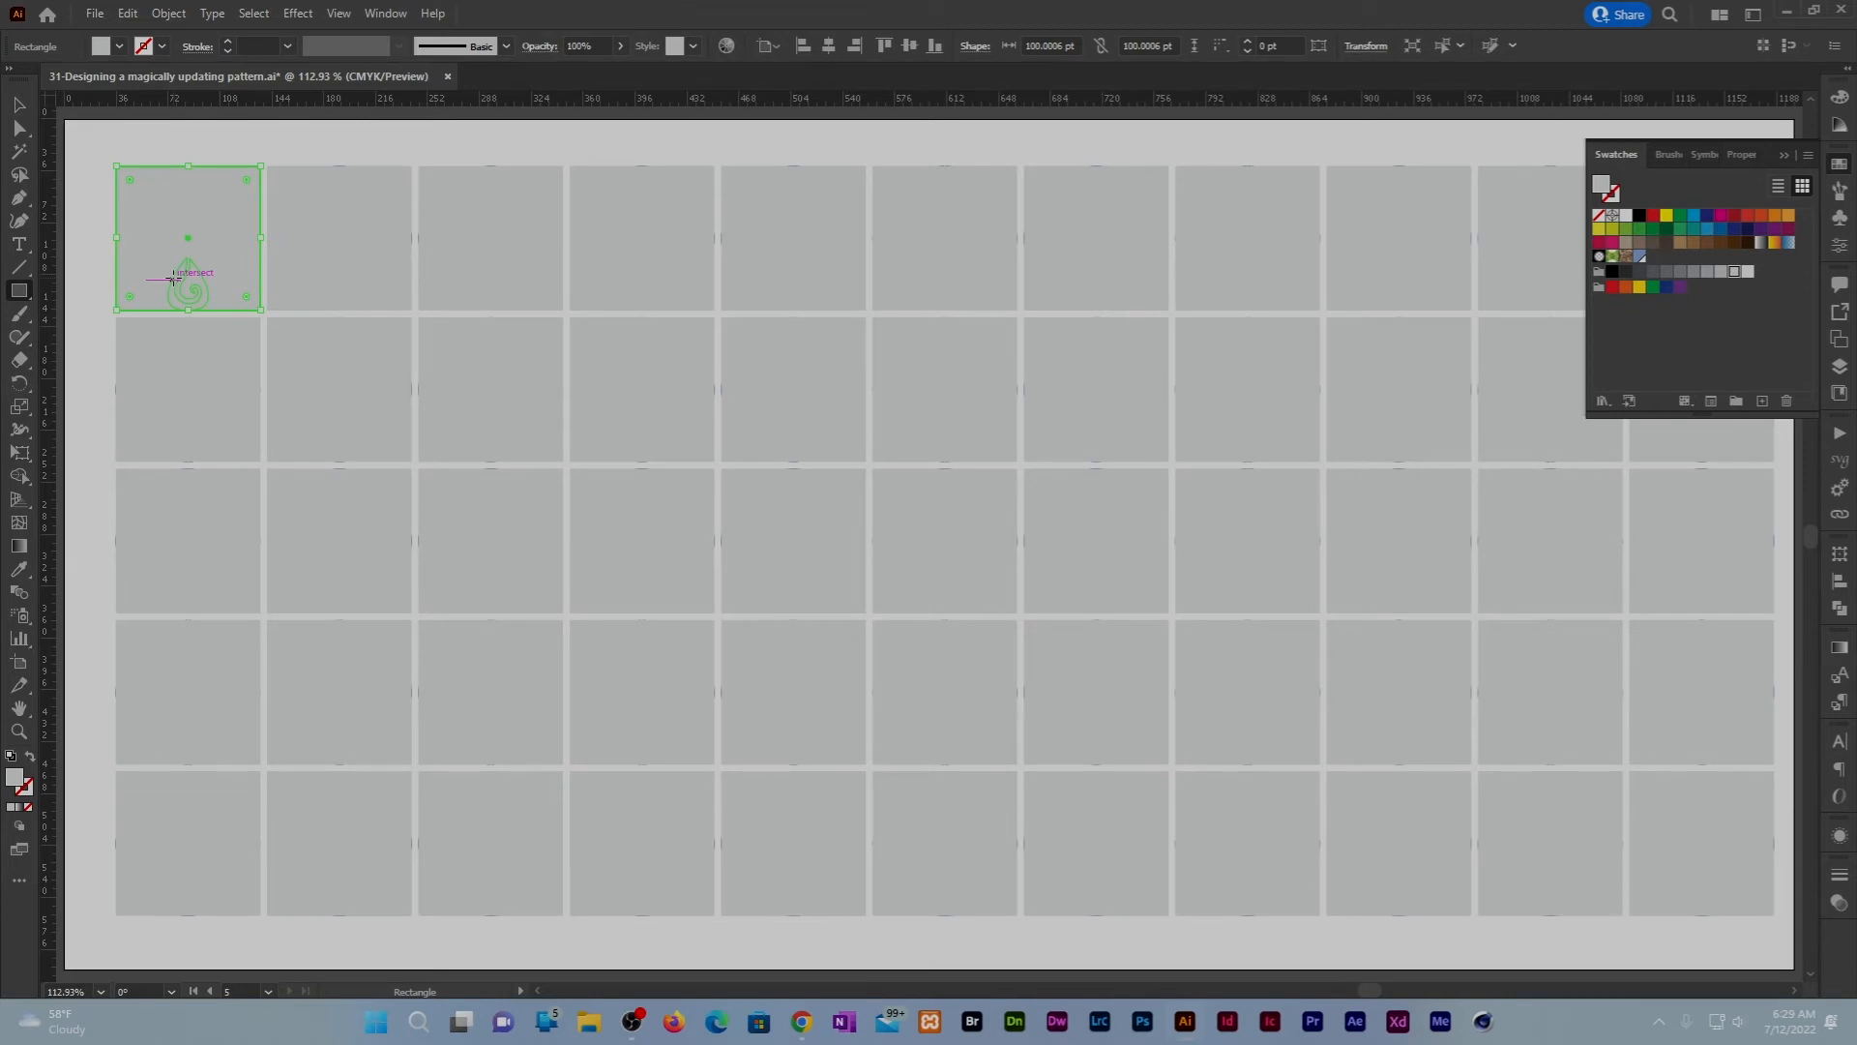
{"action": "key", "text": "v"}
{"action": "right_click", "coordinate": [218, 257]}
{"action": "mouse_move", "coordinate": [367, 629]}
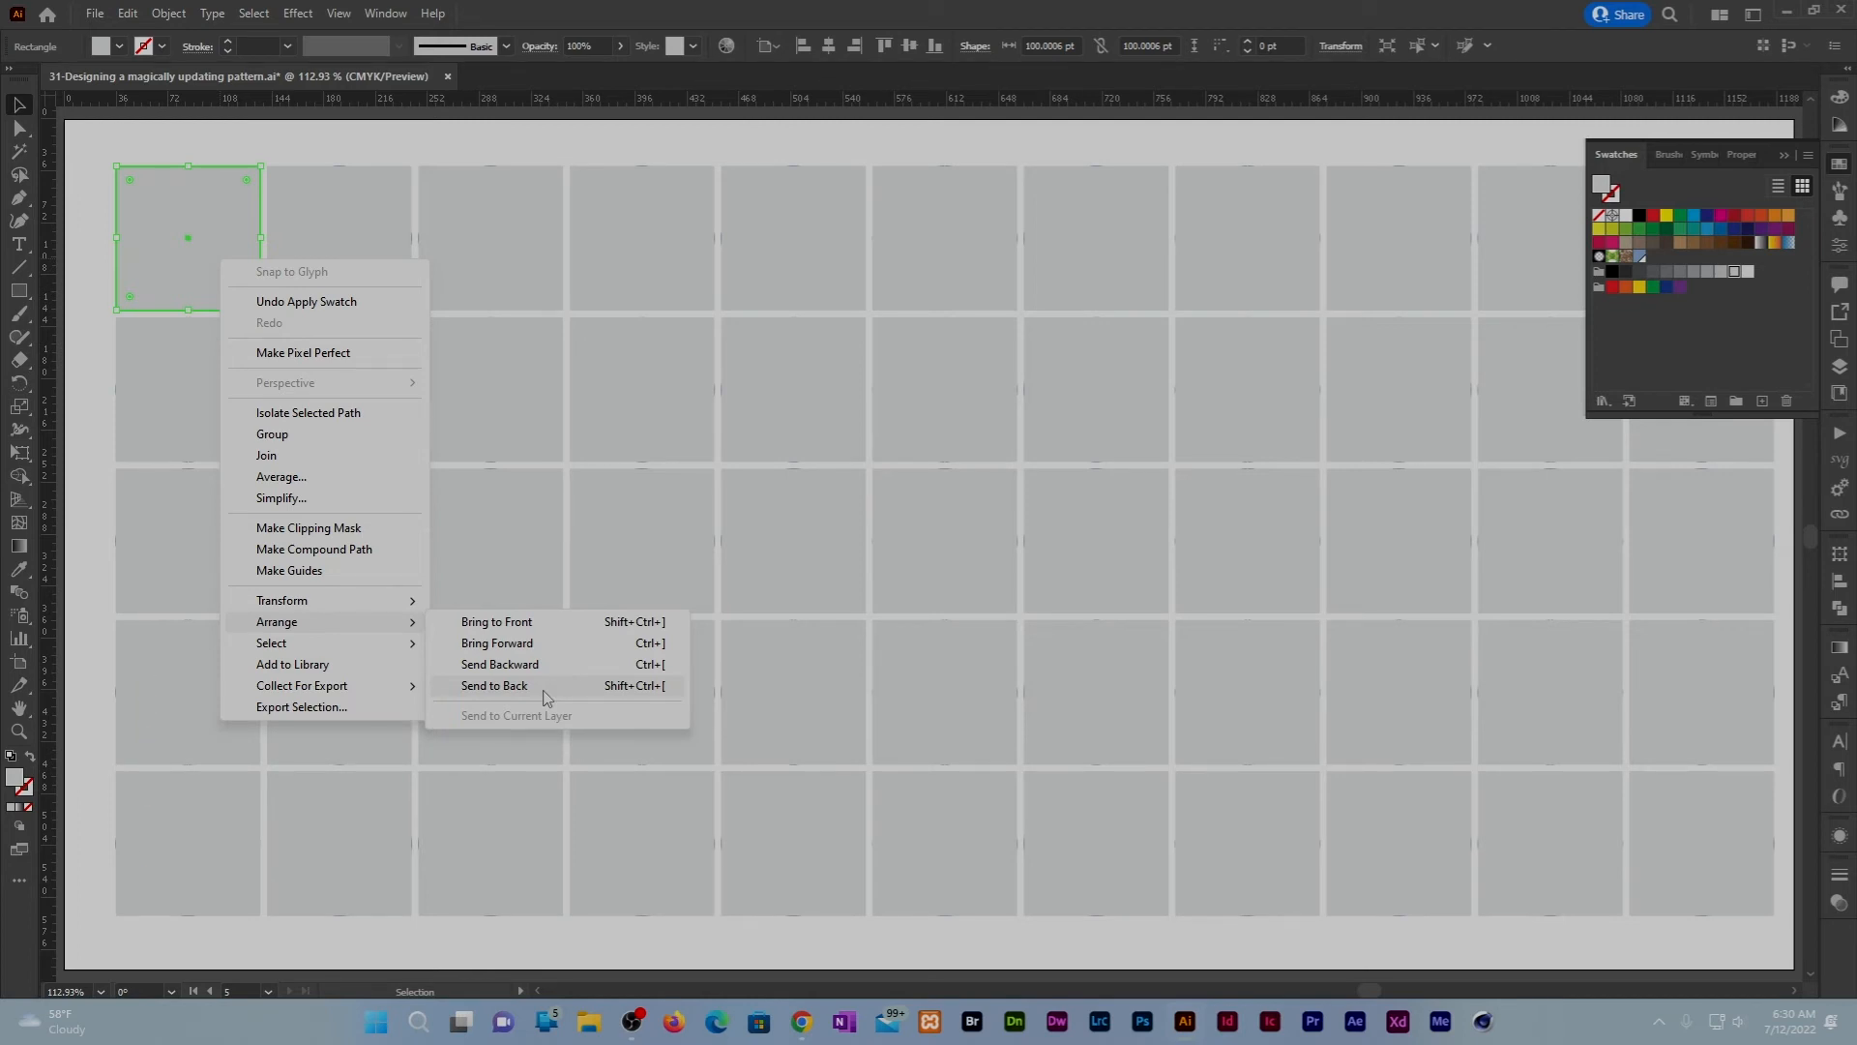
{"action": "left_click", "coordinate": [546, 686]}
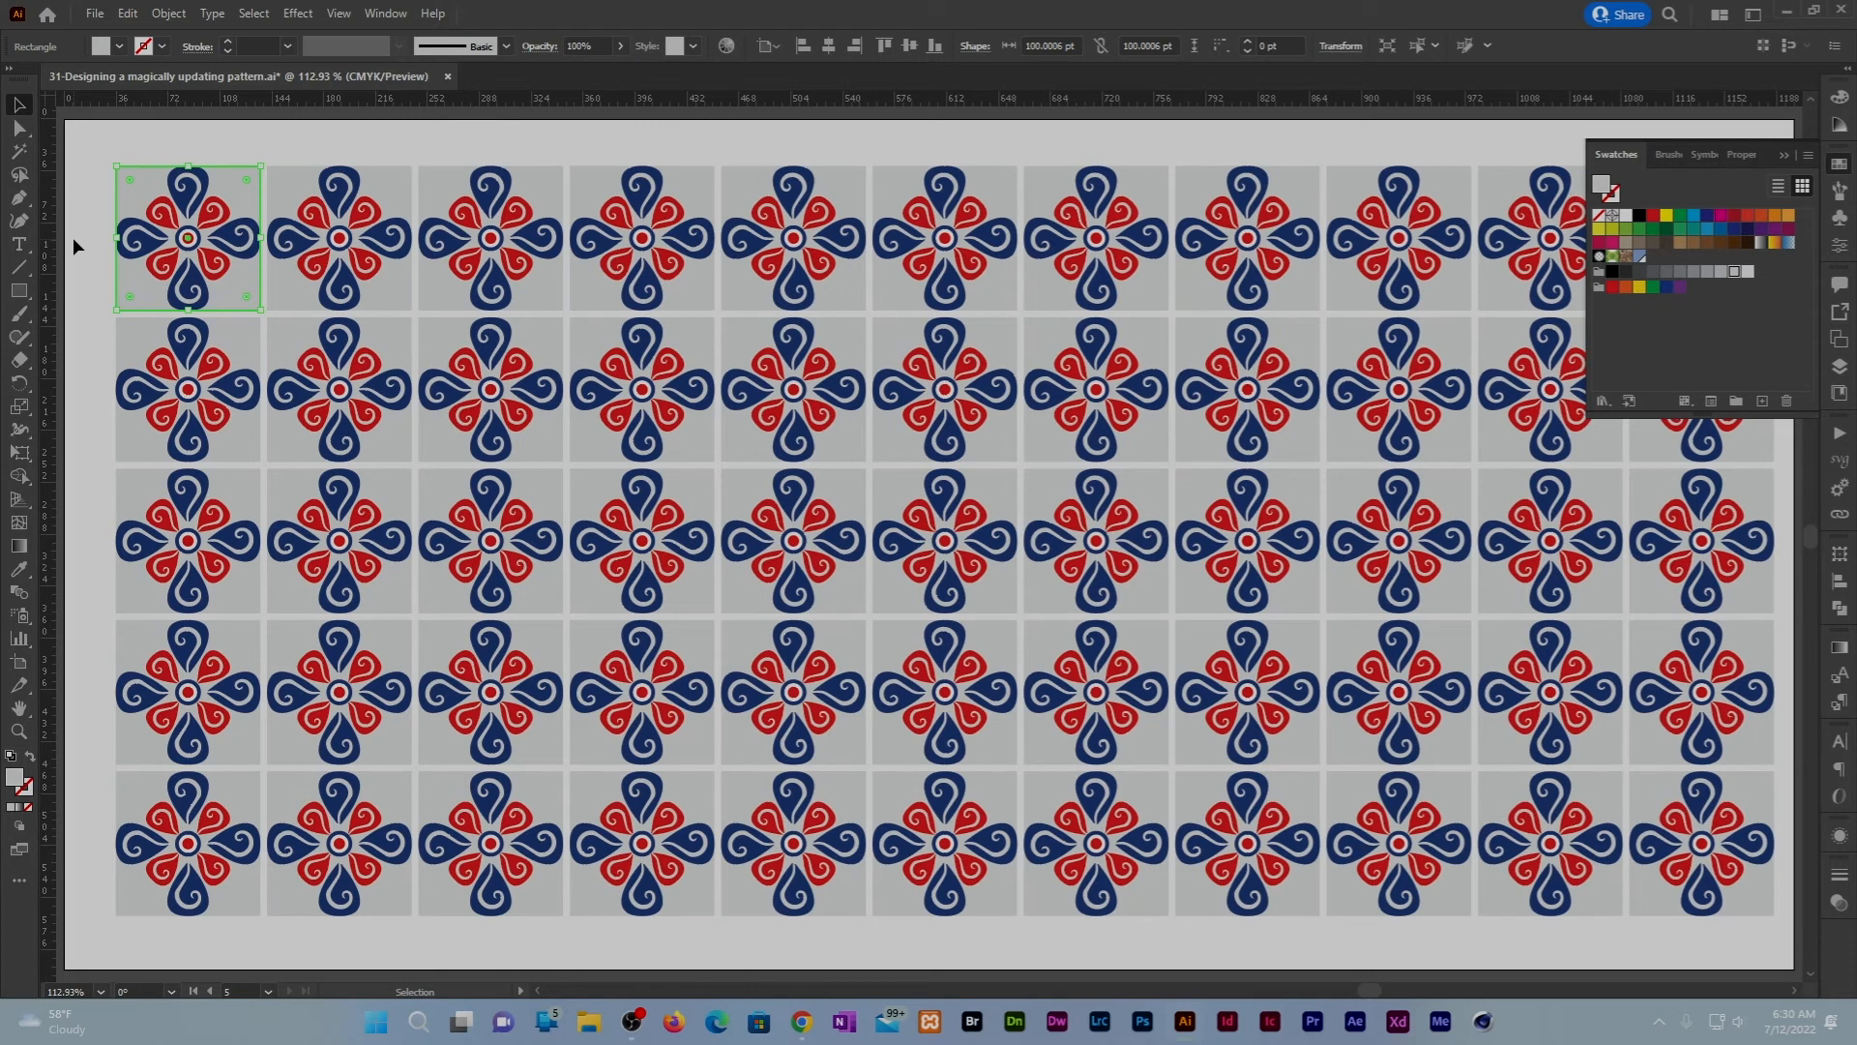
Step: Invert the selection to pick the flower artwork instead of the square, fill it with the lightest gray swatch and deselect
{"action": "left_click", "coordinate": [260, 13]}
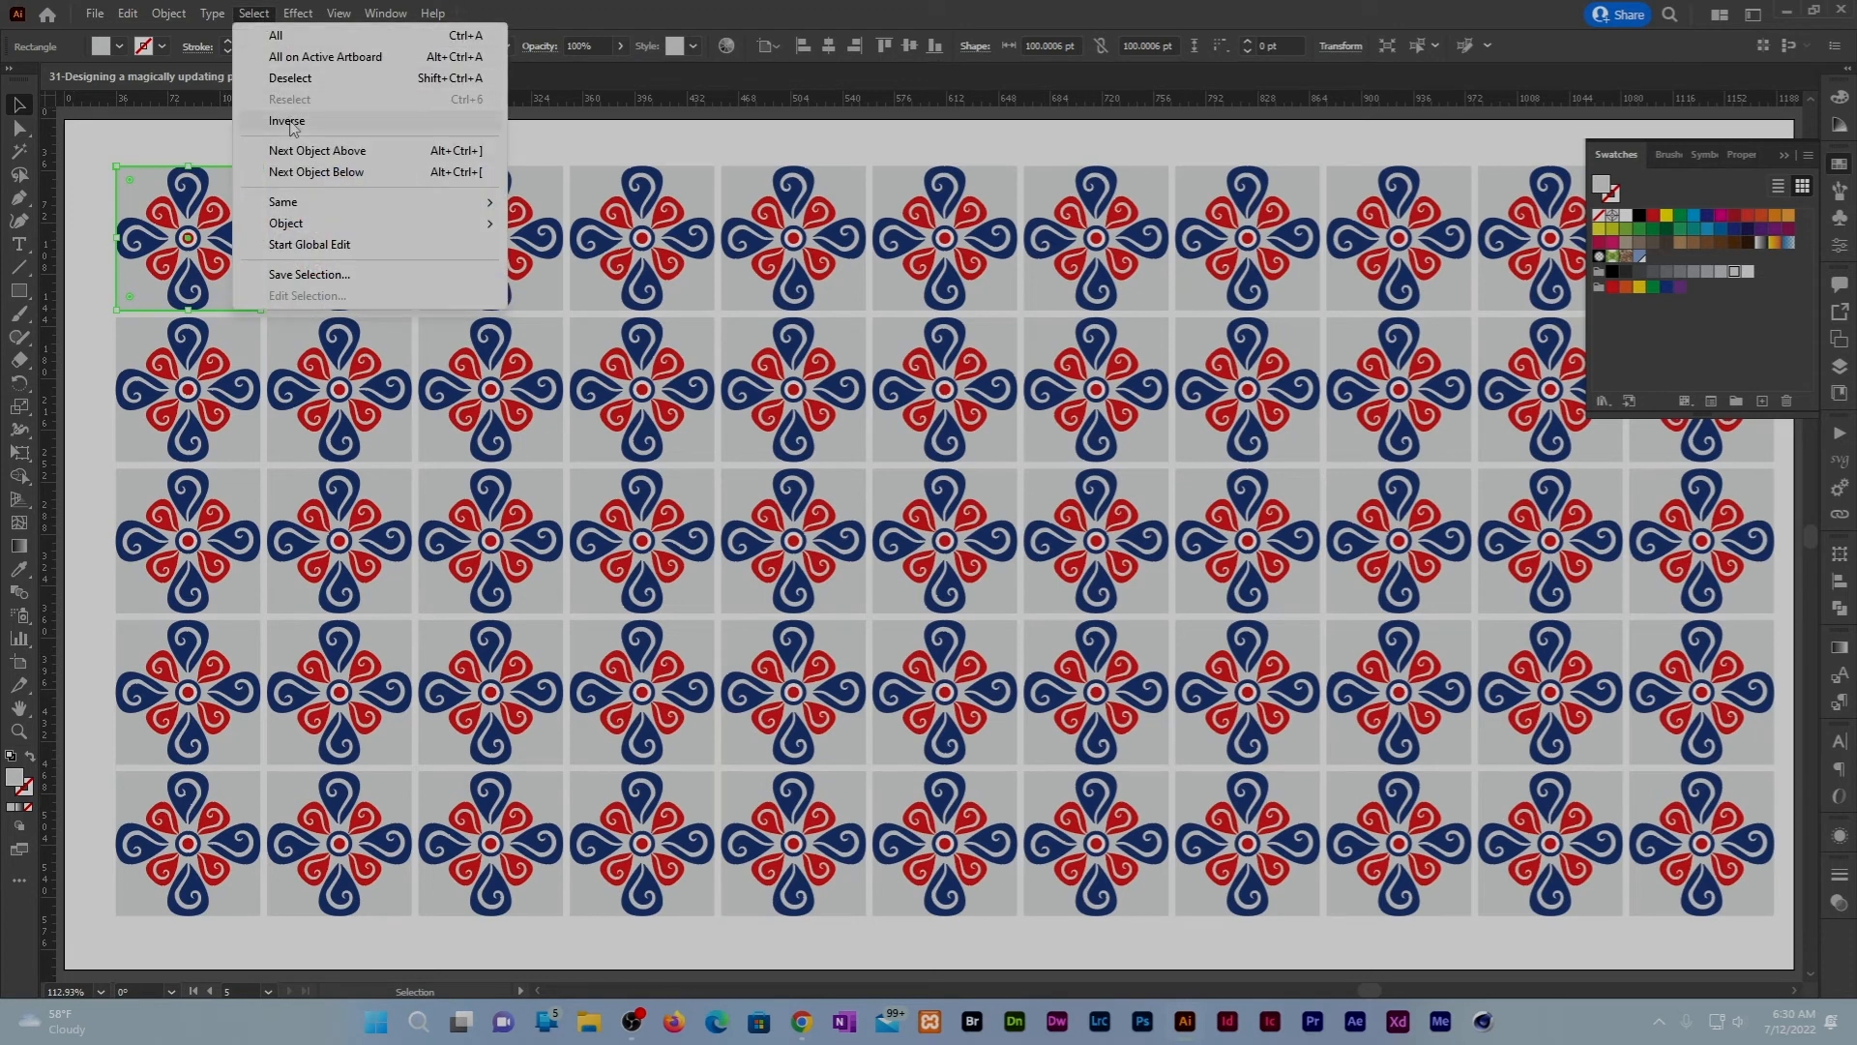
{"action": "left_click", "coordinate": [263, 56]}
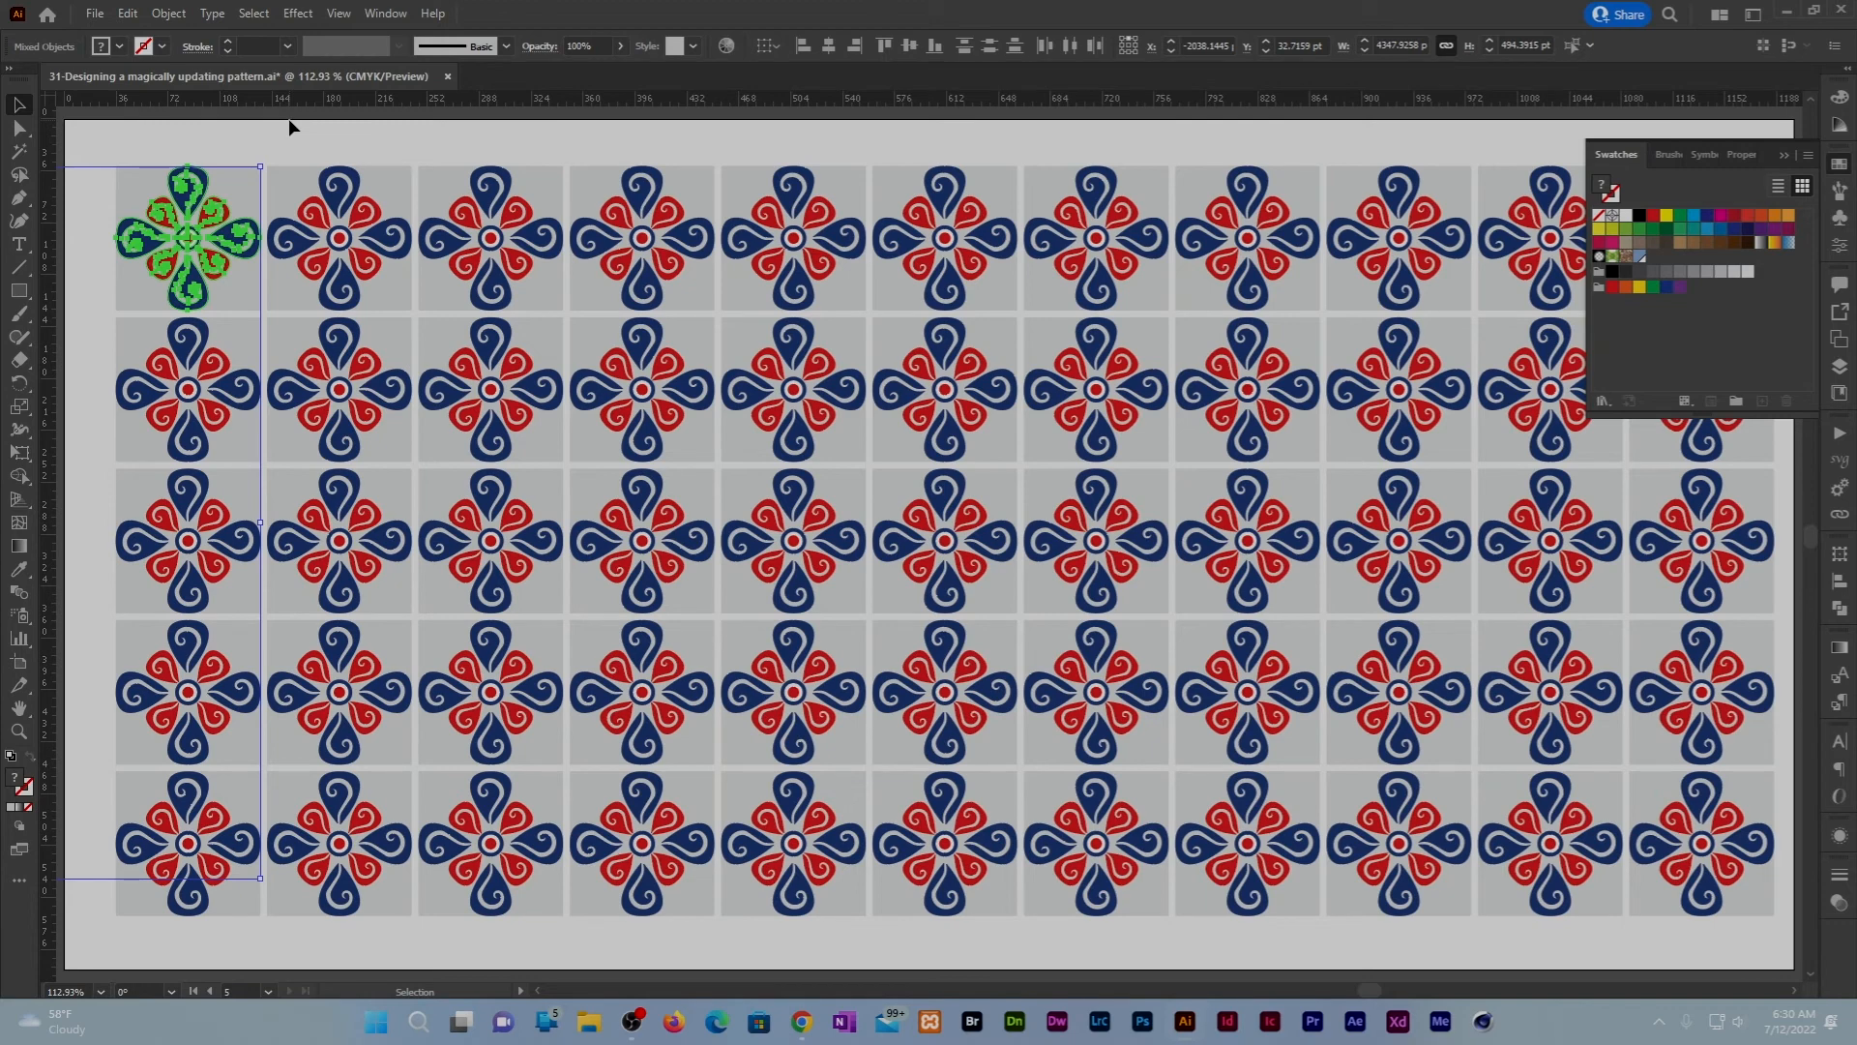
{"action": "left_click", "coordinate": [1747, 274]}
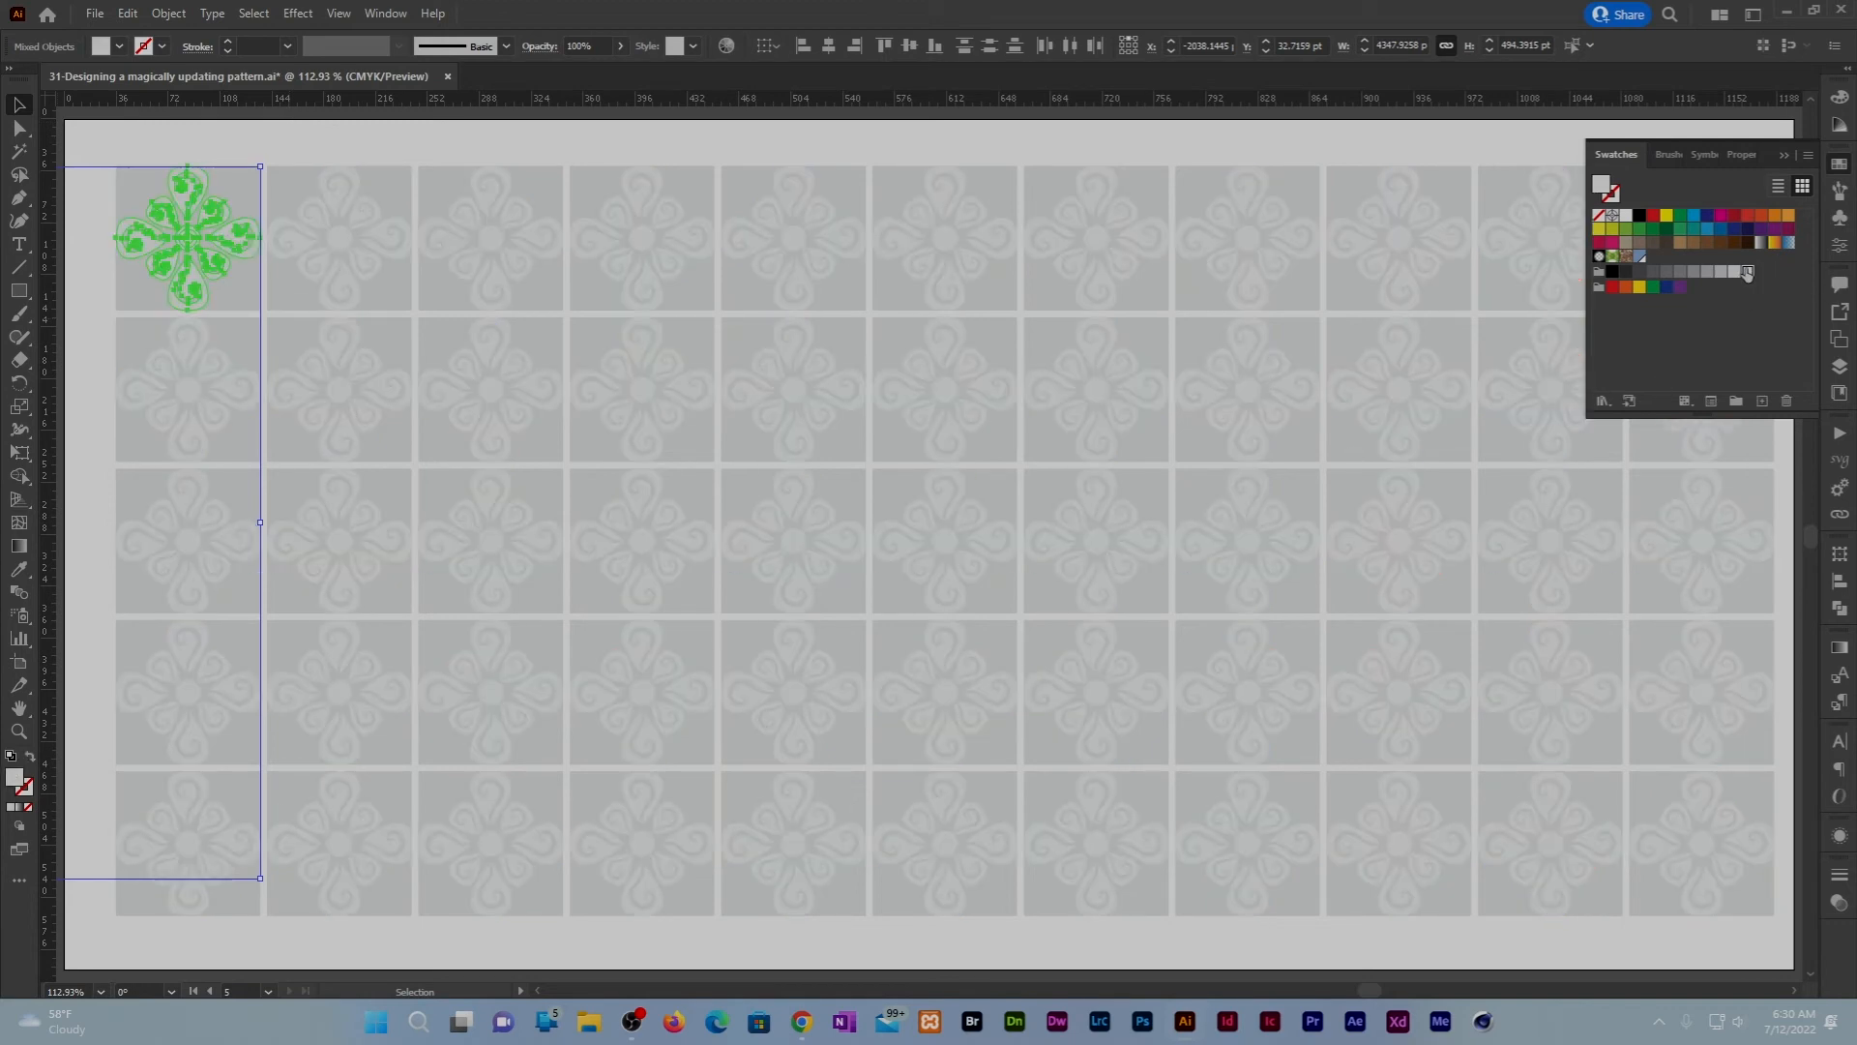
{"action": "left_click", "coordinate": [1531, 137]}
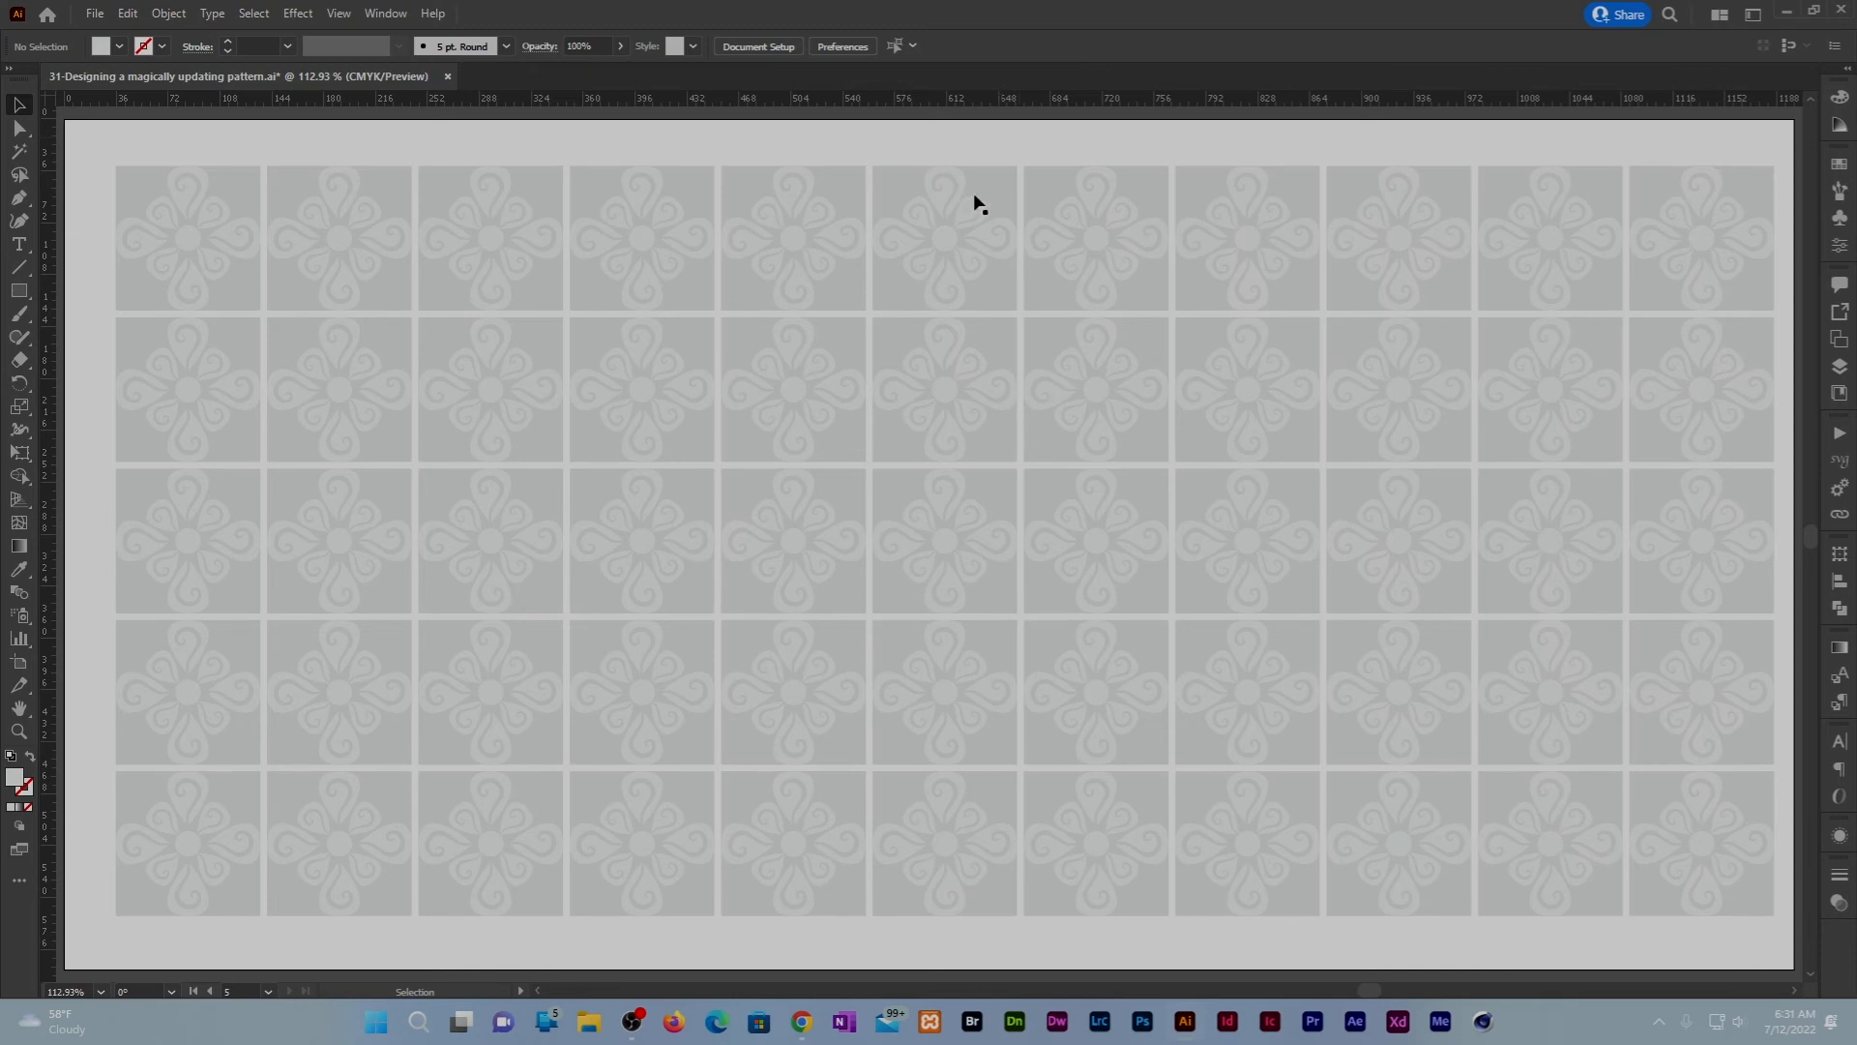
Step: On a new layer above the flower layers, add the text "Graphic Design Quick Start" and enlarge it to about 41 pt
{"action": "left_click", "coordinate": [1840, 365]}
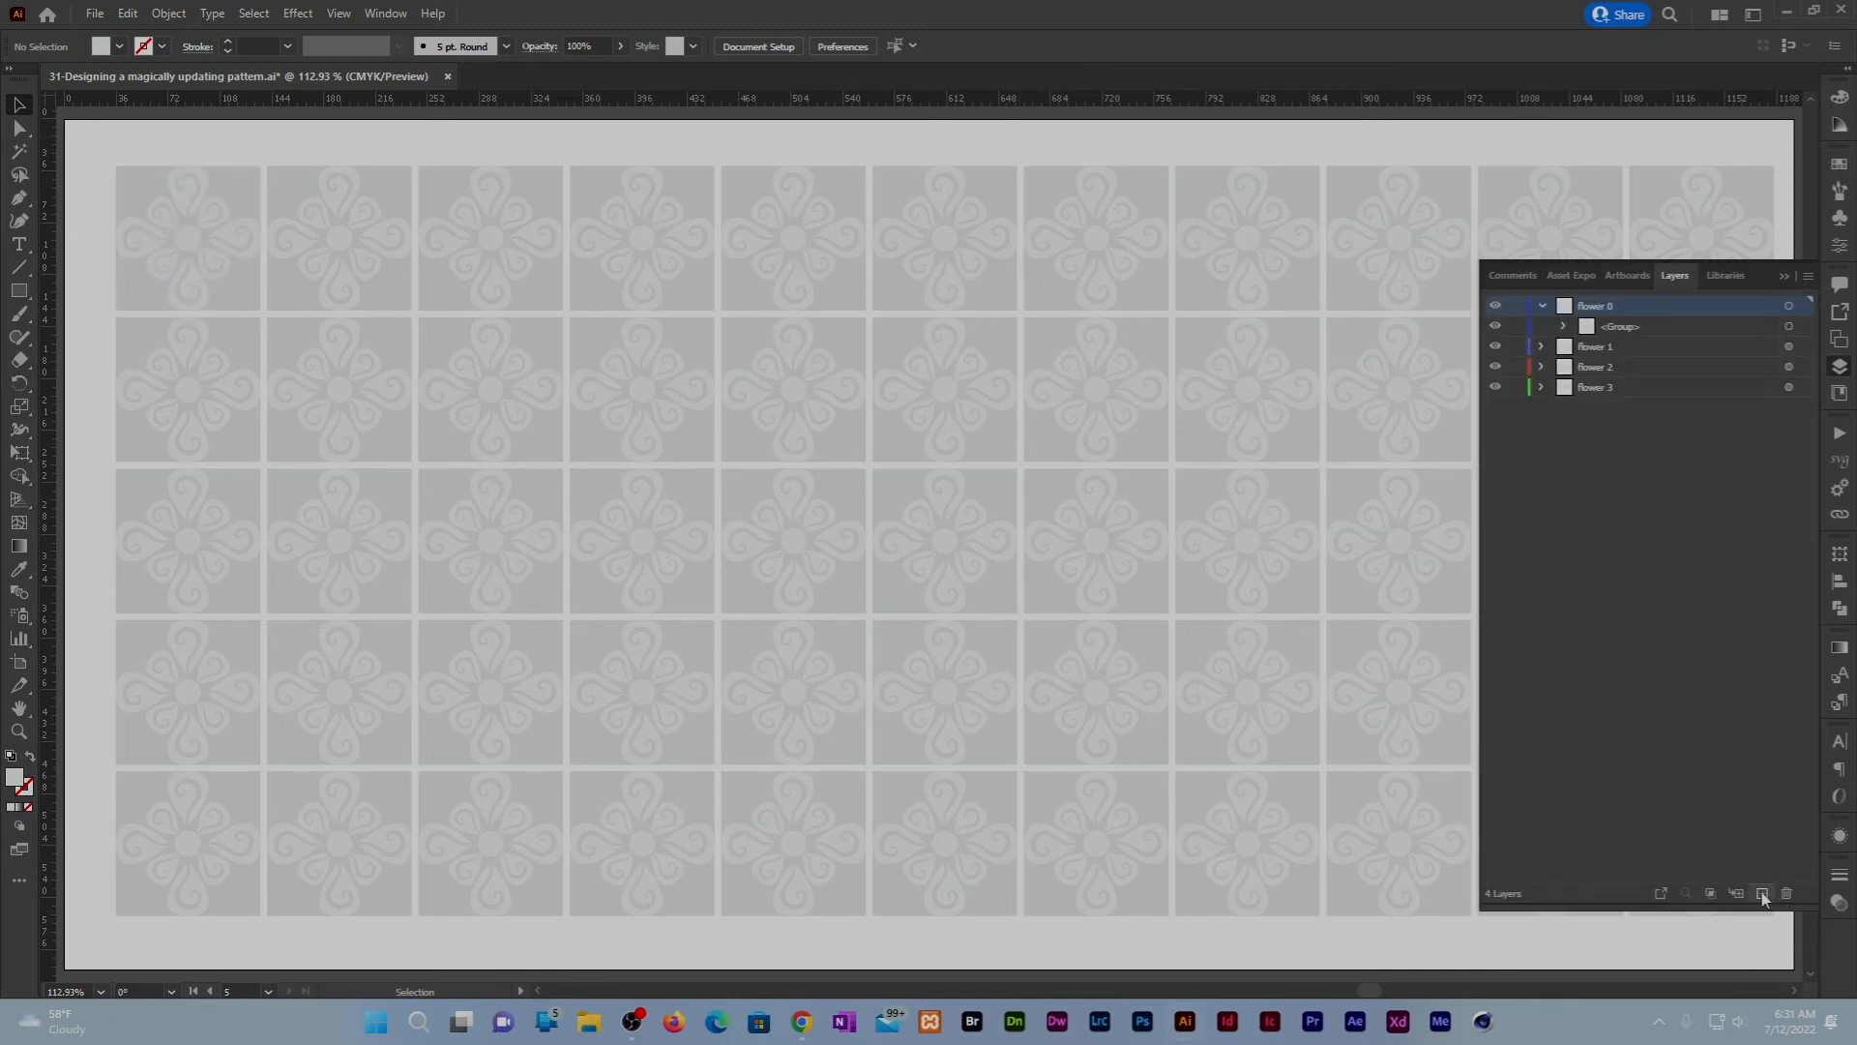
{"action": "left_click", "coordinate": [1762, 894]}
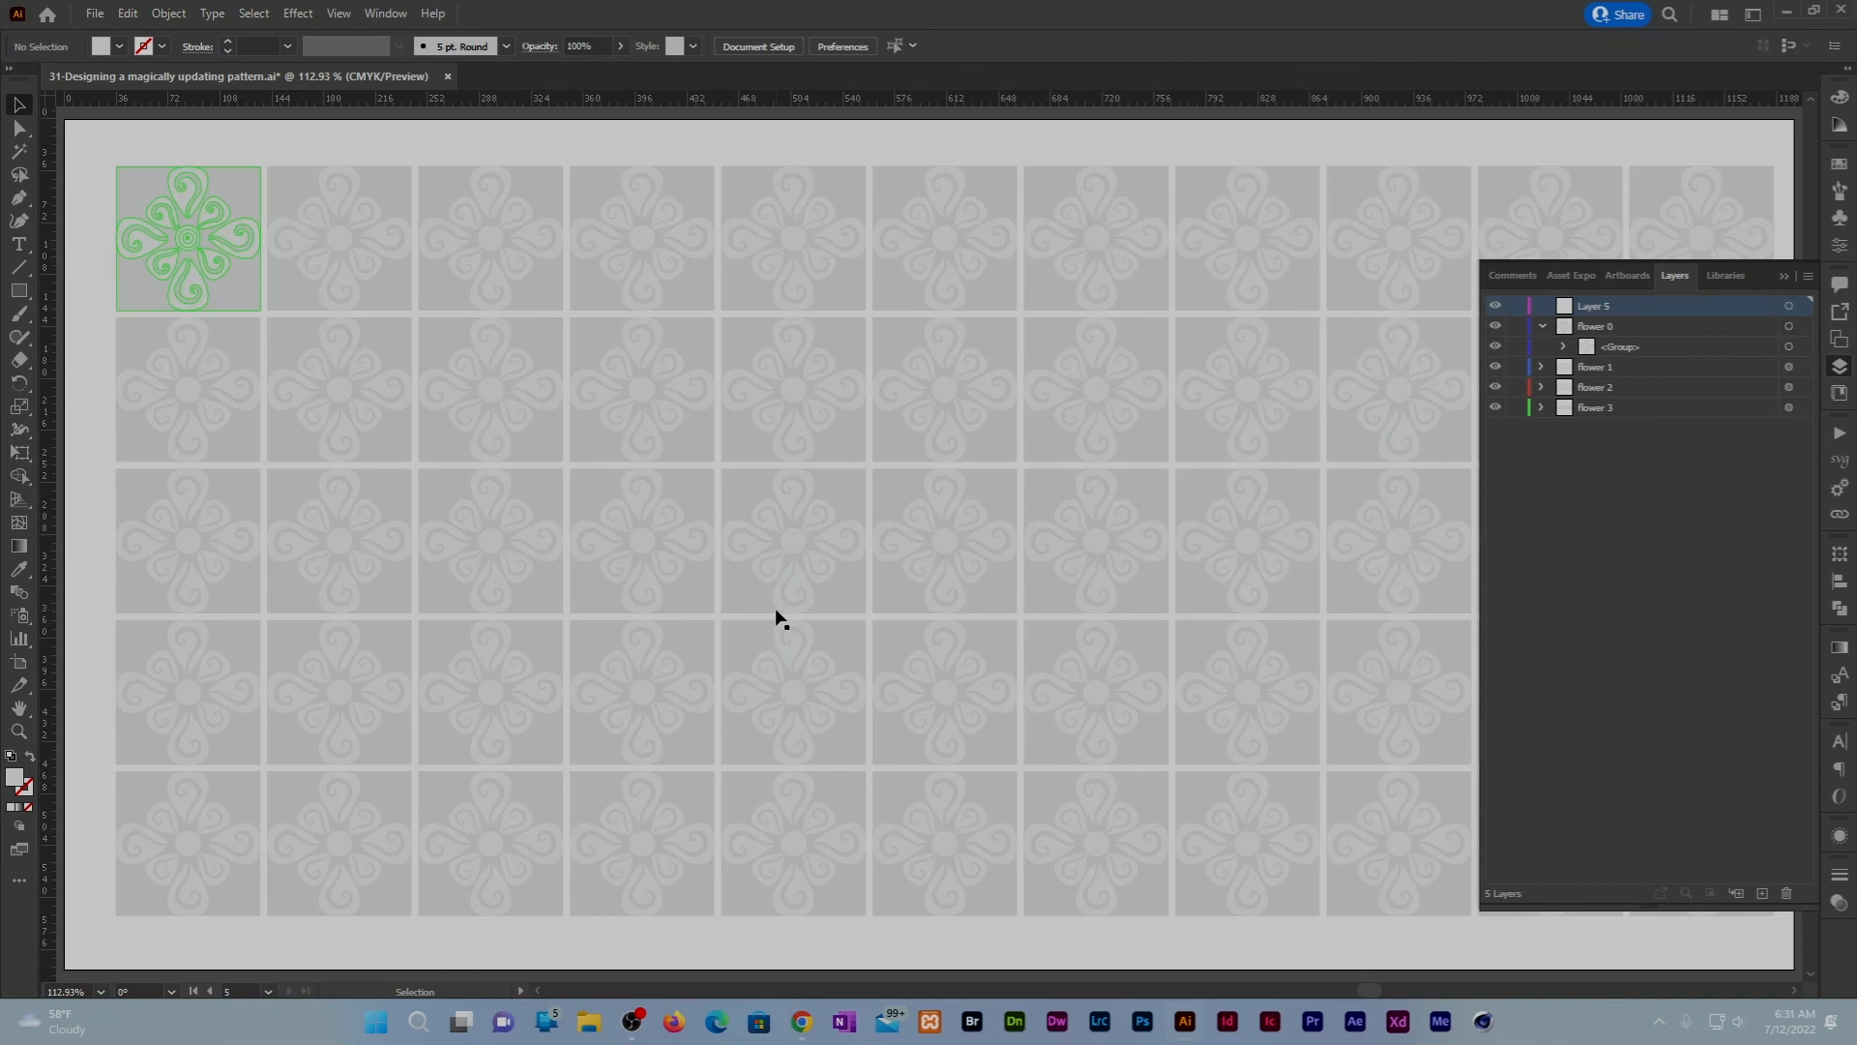
{"action": "key", "text": "t"}
{"action": "left_click", "coordinate": [742, 467]}
{"action": "type", "text": "Graphic Design Quick Start"}
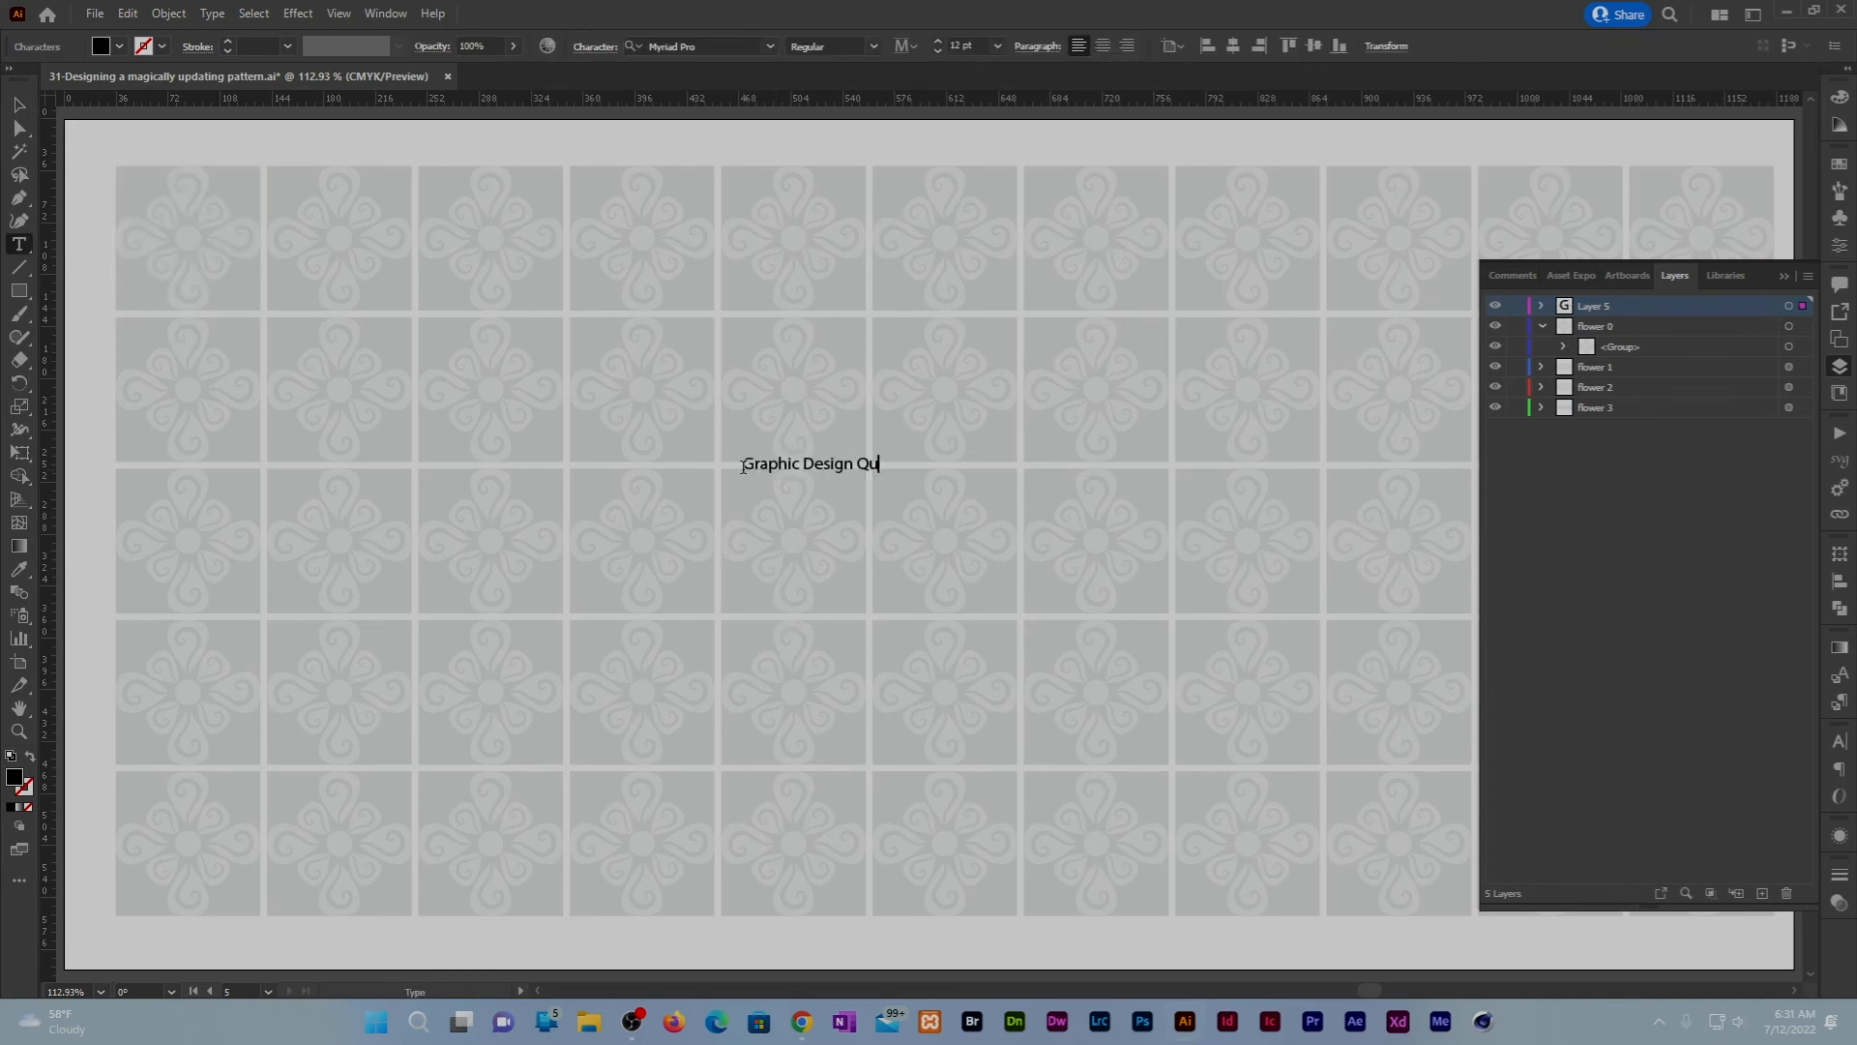
{"action": "key", "text": "Escape"}
{"action": "left_click_drag", "start_coordinate": [938, 474], "coordinate": [1404, 580]}
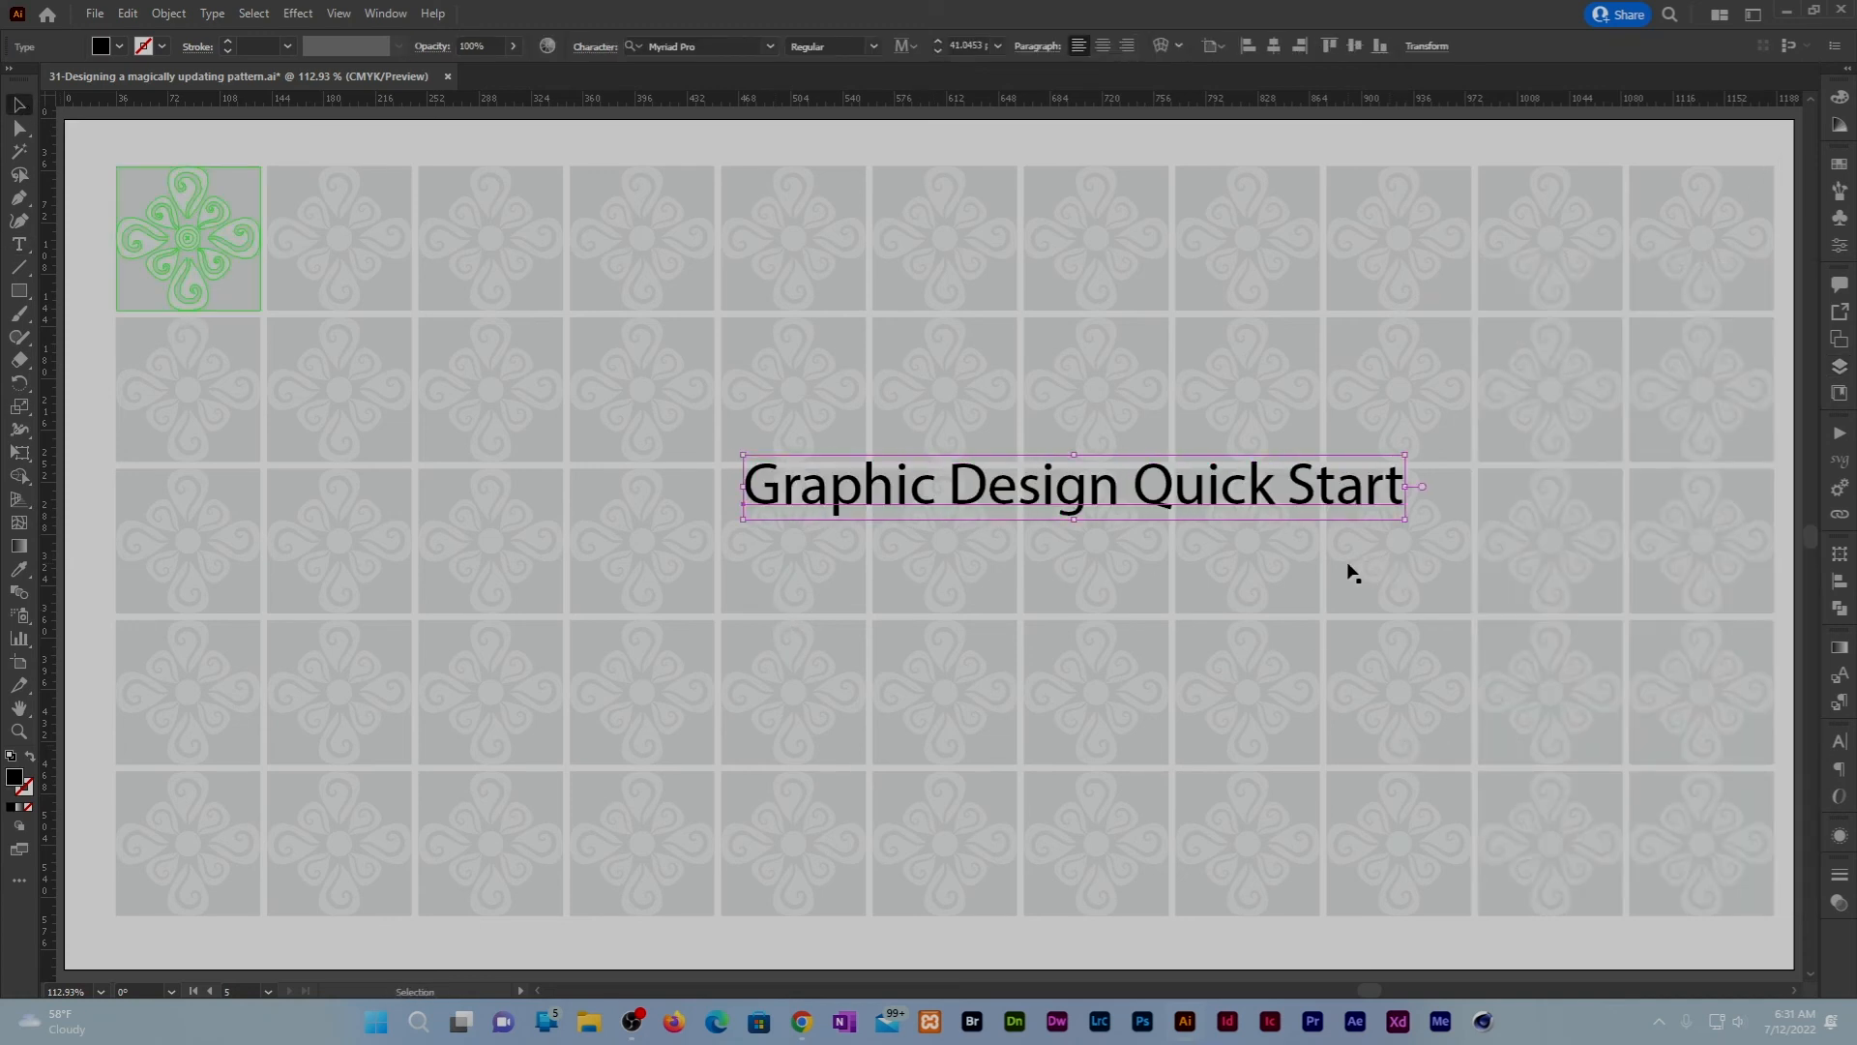
Step: Color the "Graphic Design Quick Start" text red and set its font style to Bold
{"action": "left_click", "coordinate": [1839, 163]}
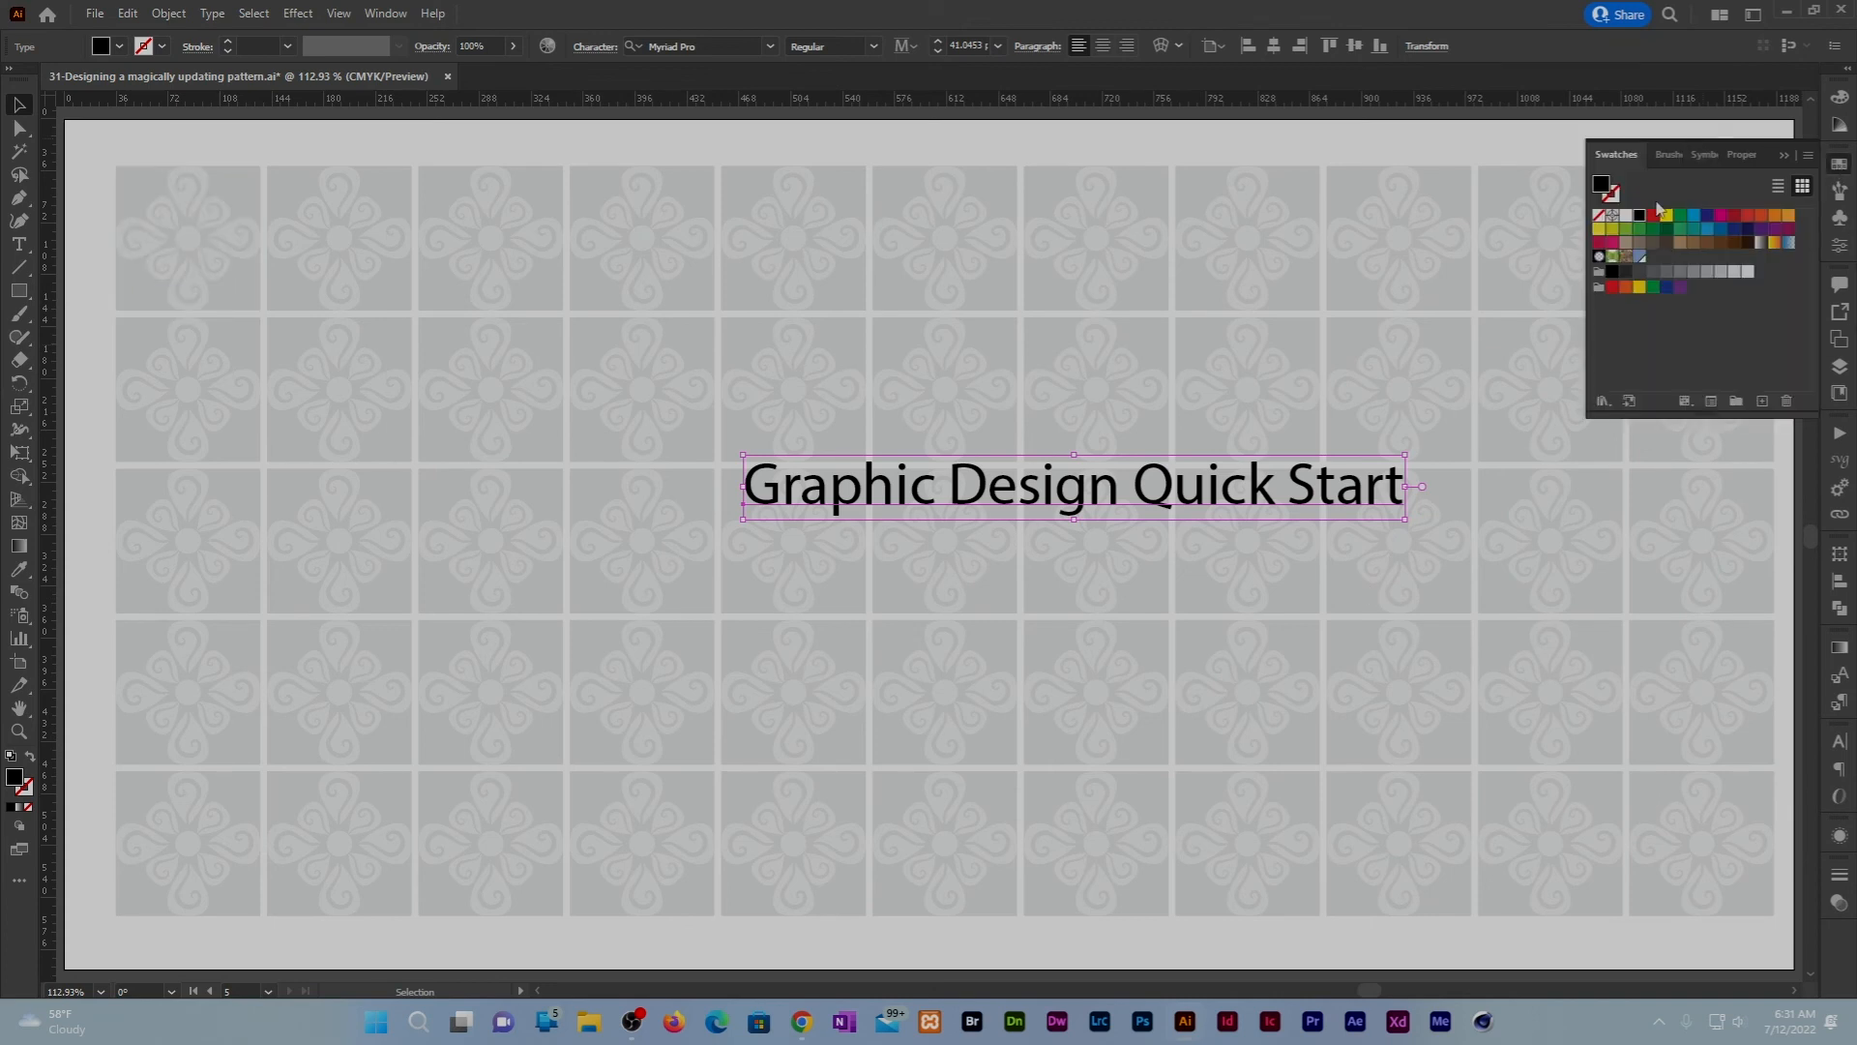
{"action": "left_click", "coordinate": [1653, 215]}
{"action": "left_click", "coordinate": [873, 46]}
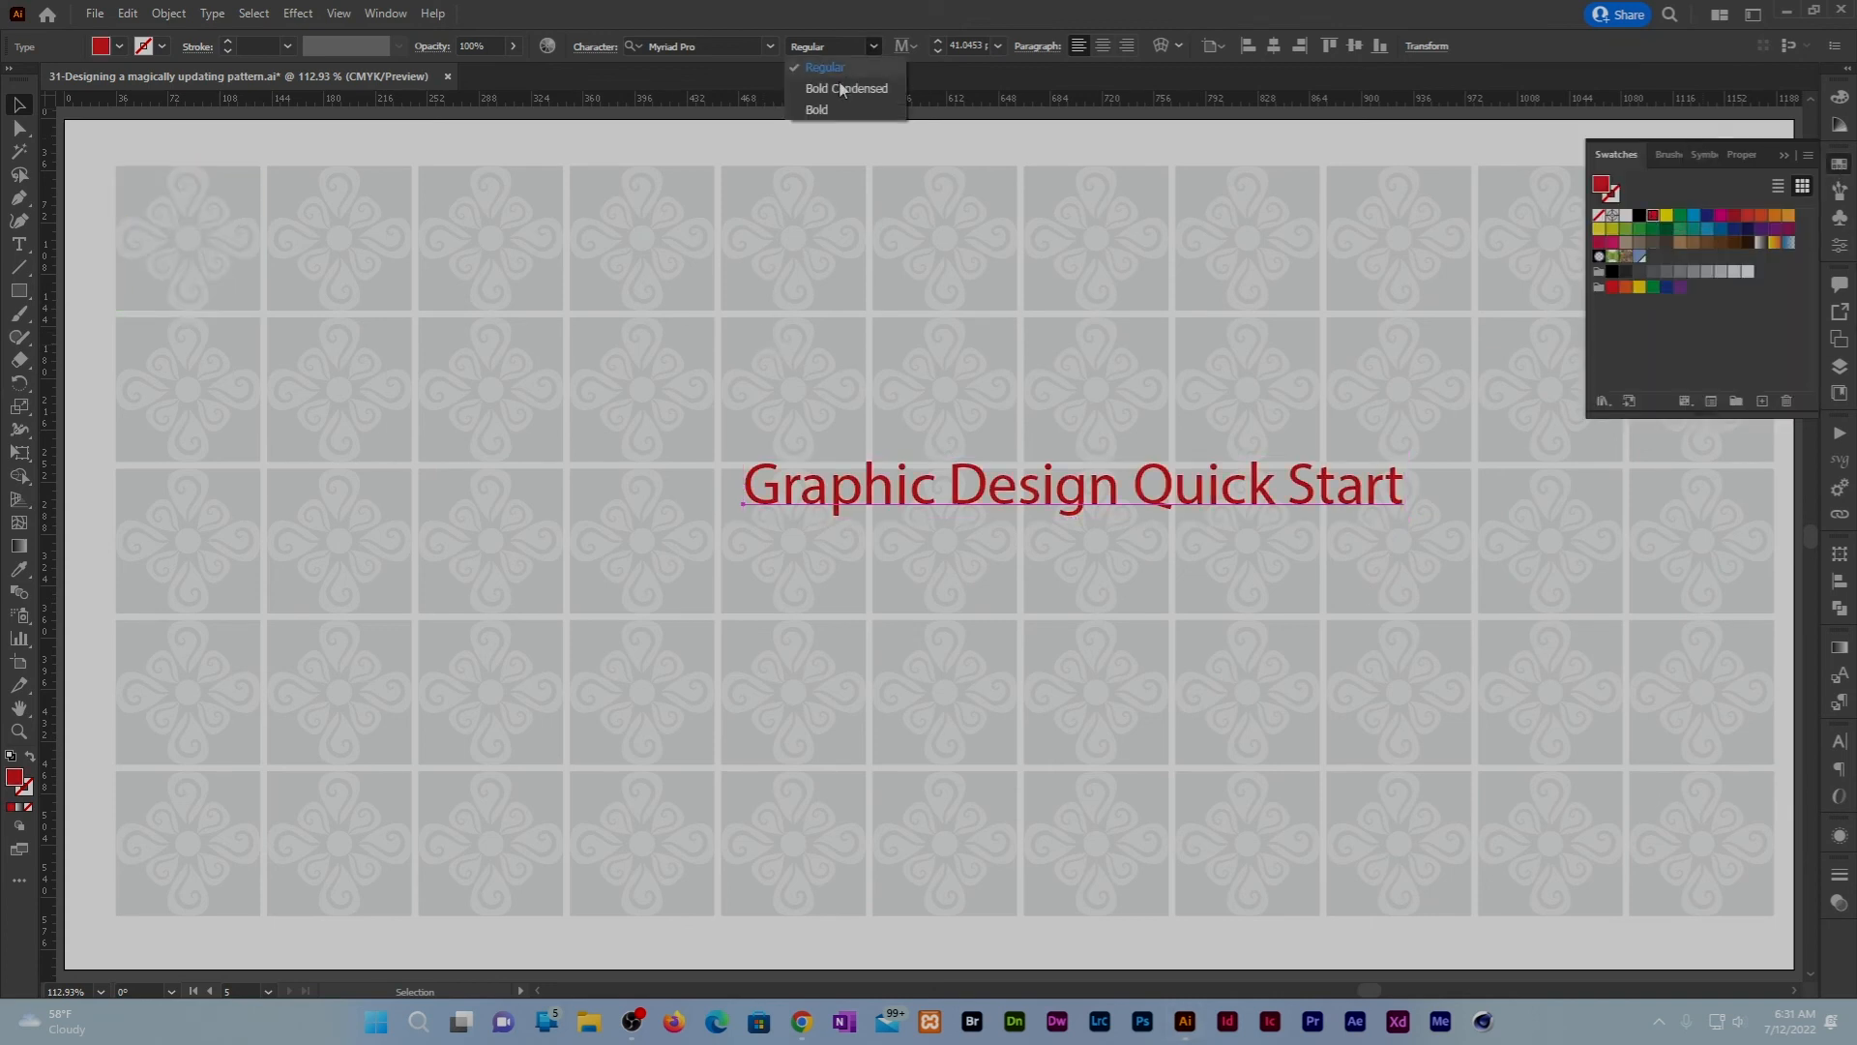
{"action": "left_click", "coordinate": [817, 108]}
Step: Center the title text on the artboard both ways, scale it up to nearly three-quarters of the artboard's width and deselect it
{"action": "left_click", "coordinate": [1273, 46]}
{"action": "left_click", "coordinate": [1354, 45]}
{"action": "left_click_drag", "start_coordinate": [1282, 572], "coordinate": [1548, 761]}
{"action": "left_click", "coordinate": [1136, 143]}
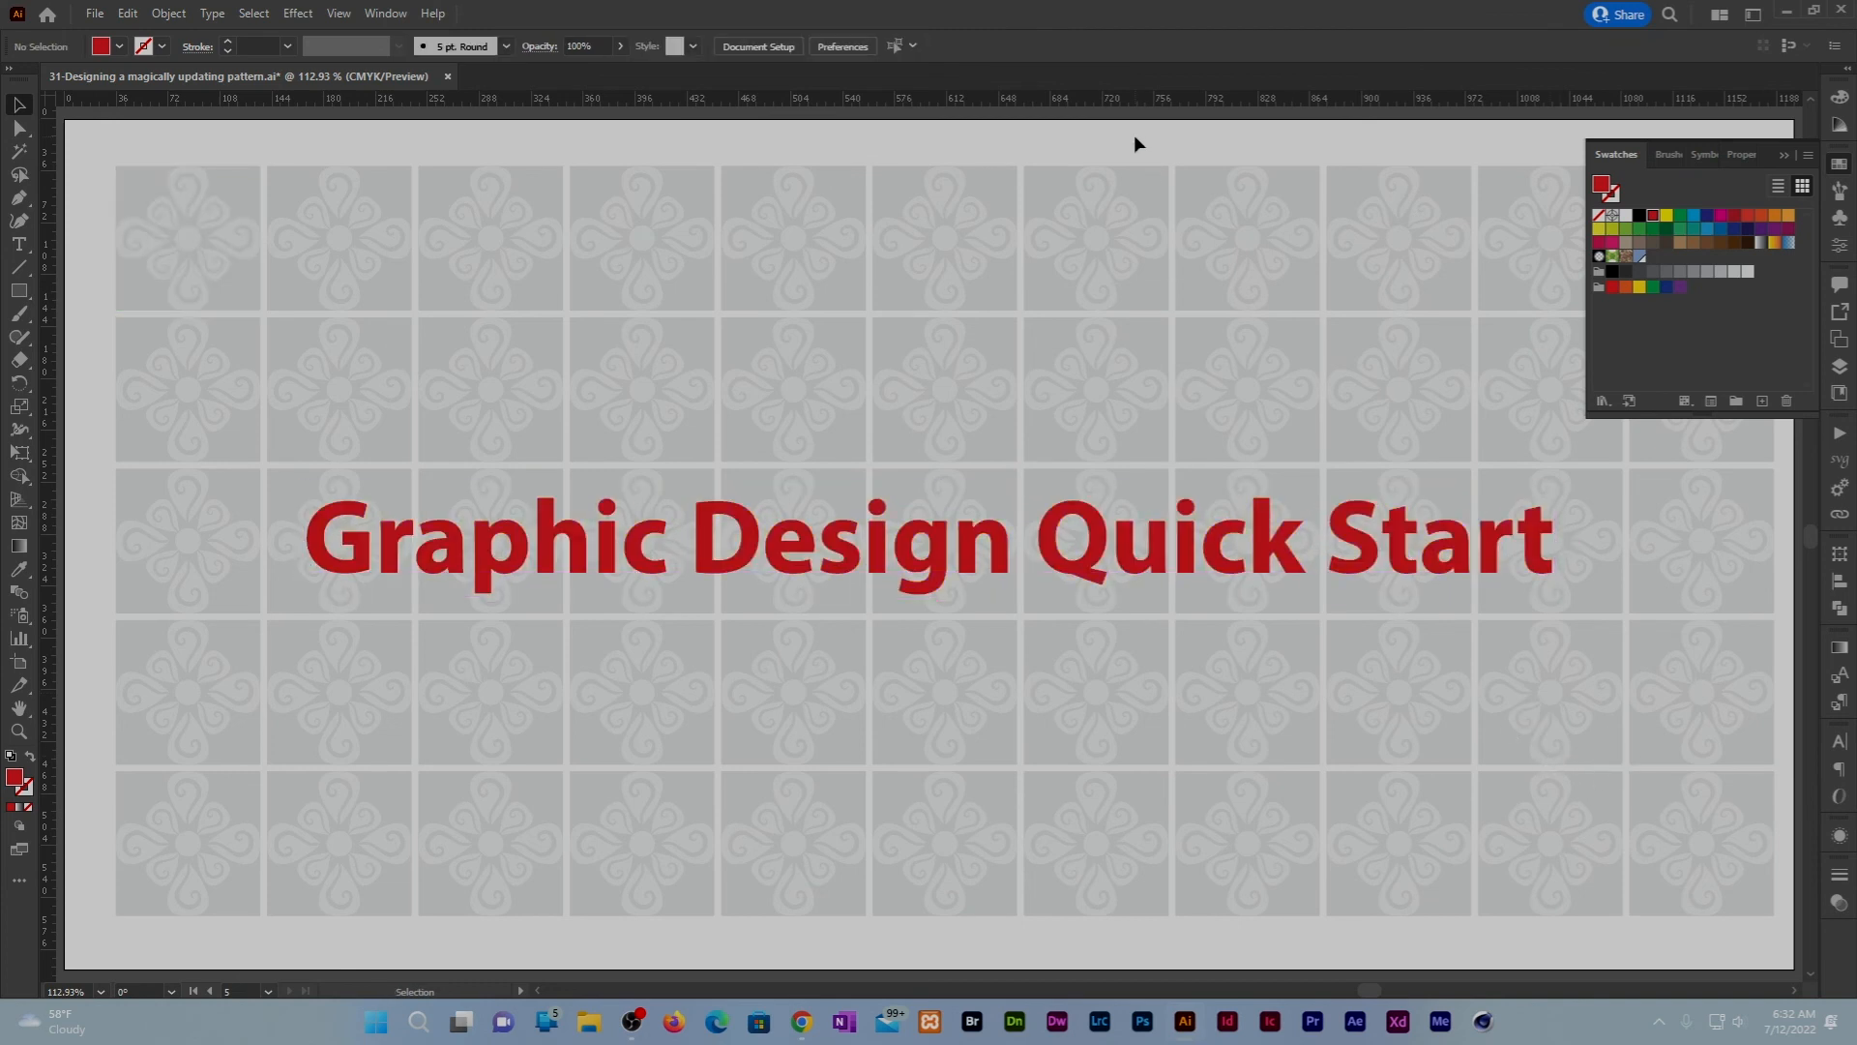